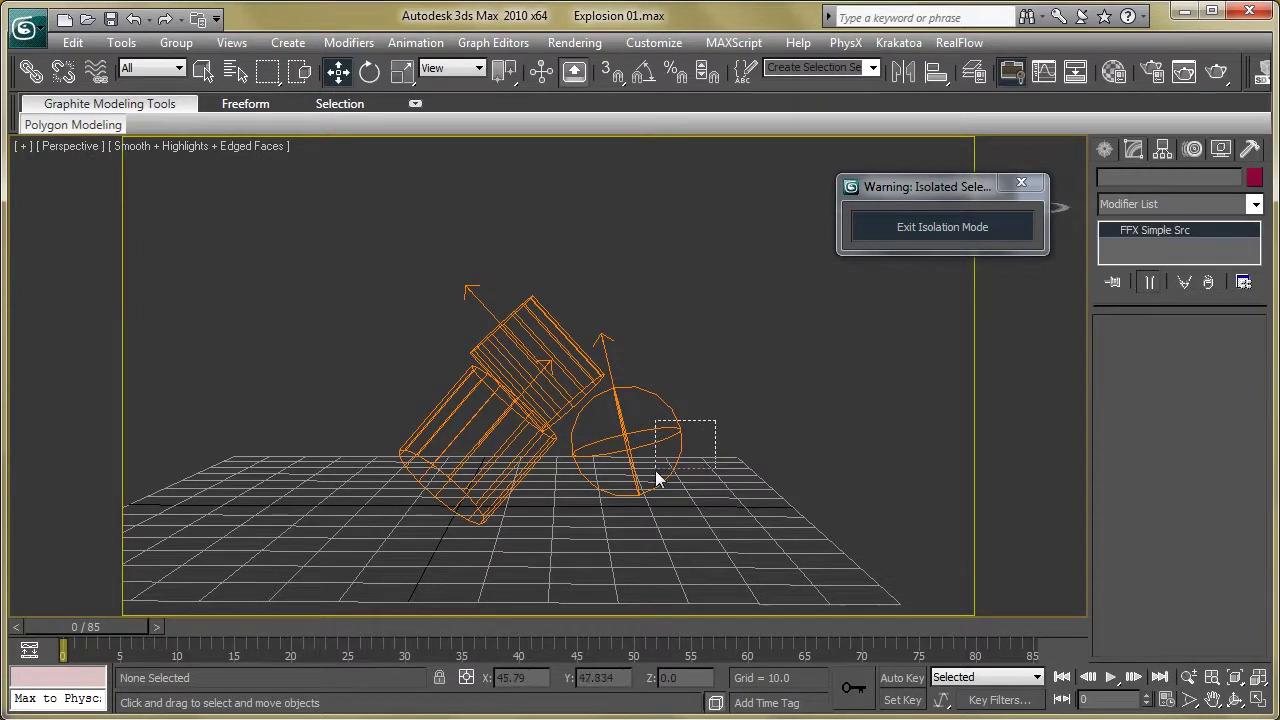
# Select the sphere FFX Simple Src01, check temperature 300 and disabled smoke, and go to frame 15.
pyautogui.moveTo(904, 183); pyautogui.dragTo(832, 160)
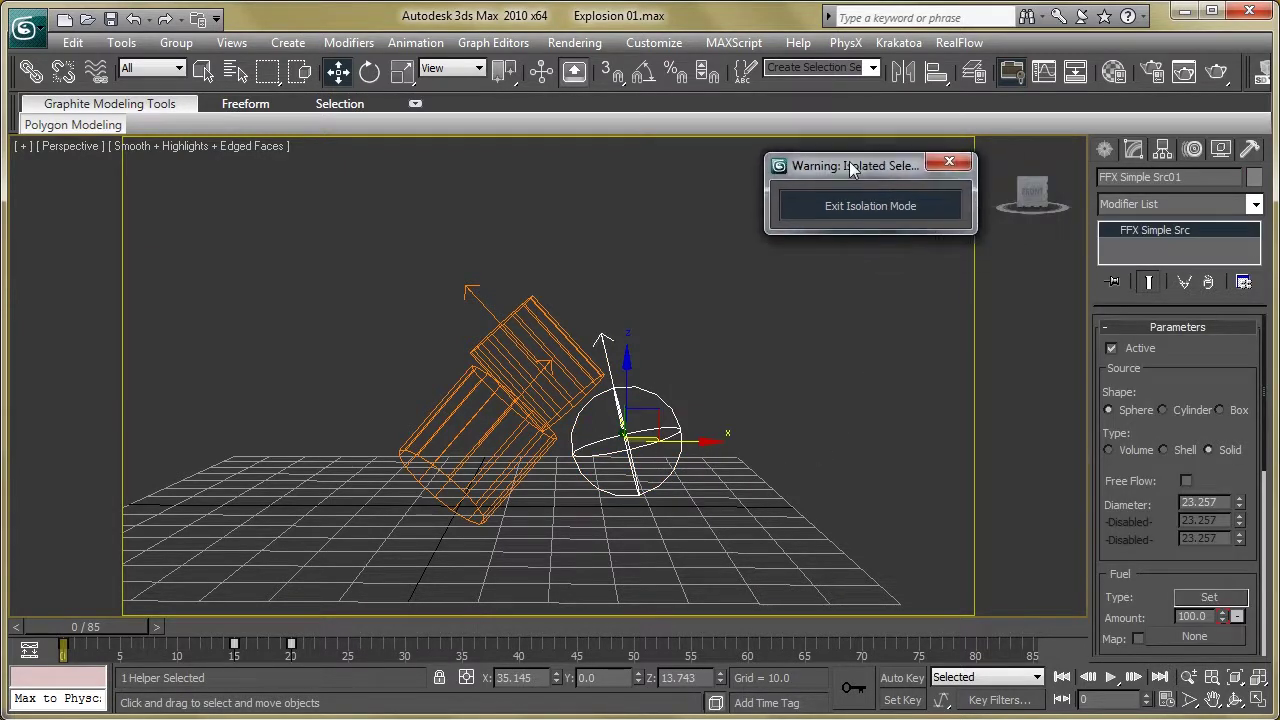
pyautogui.moveTo(1220, 366); pyautogui.dragTo(1220, 358)
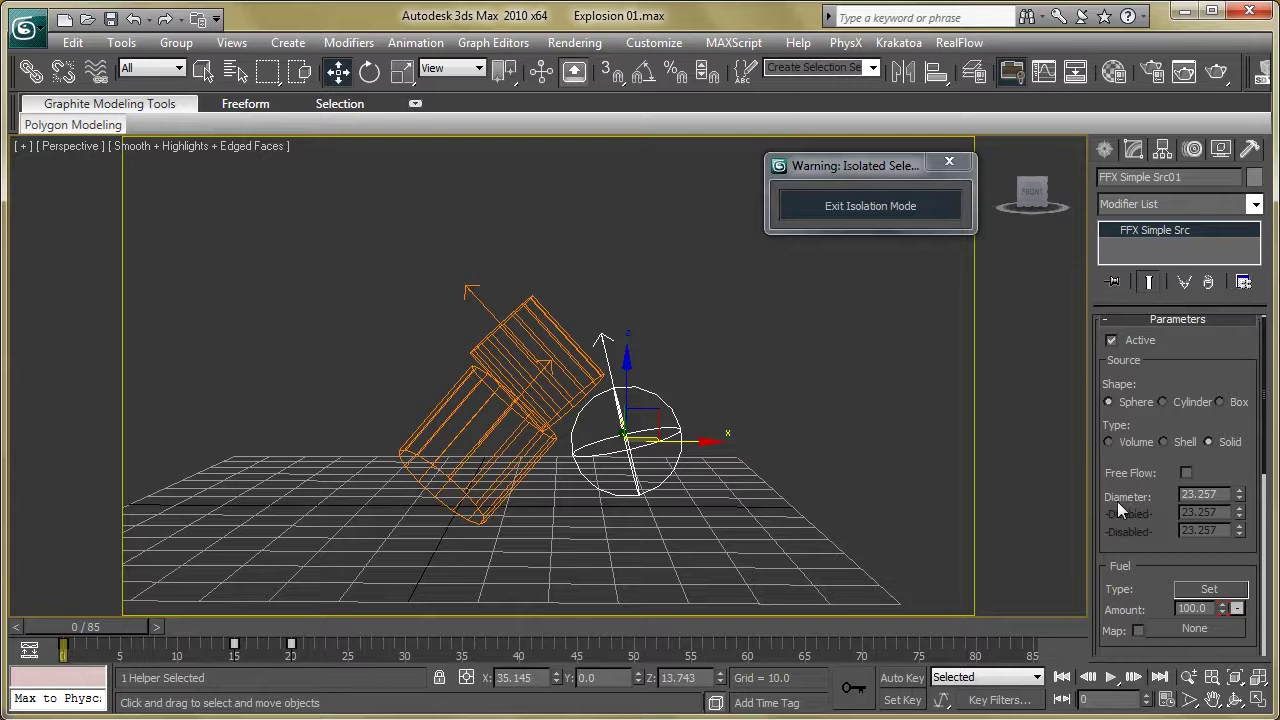
pyautogui.scroll(-2, 1109, 491)
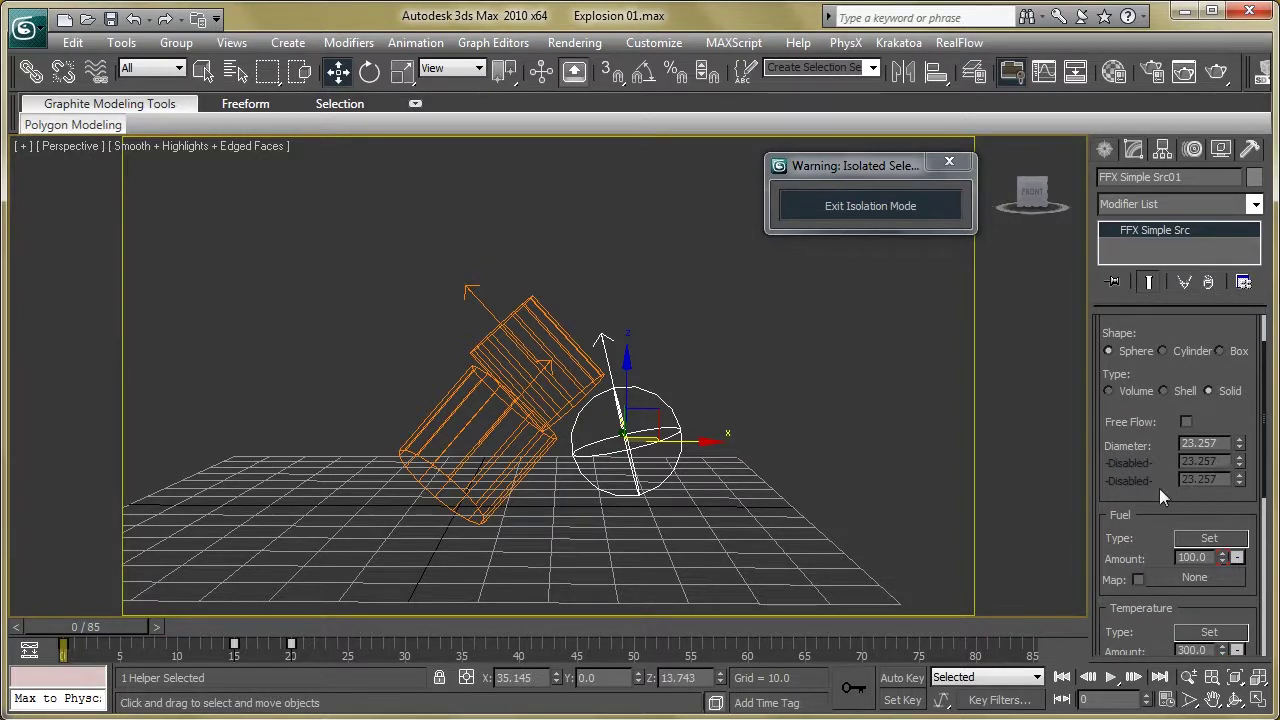
pyautogui.moveTo(1123, 491); pyautogui.dragTo(1119, 450)
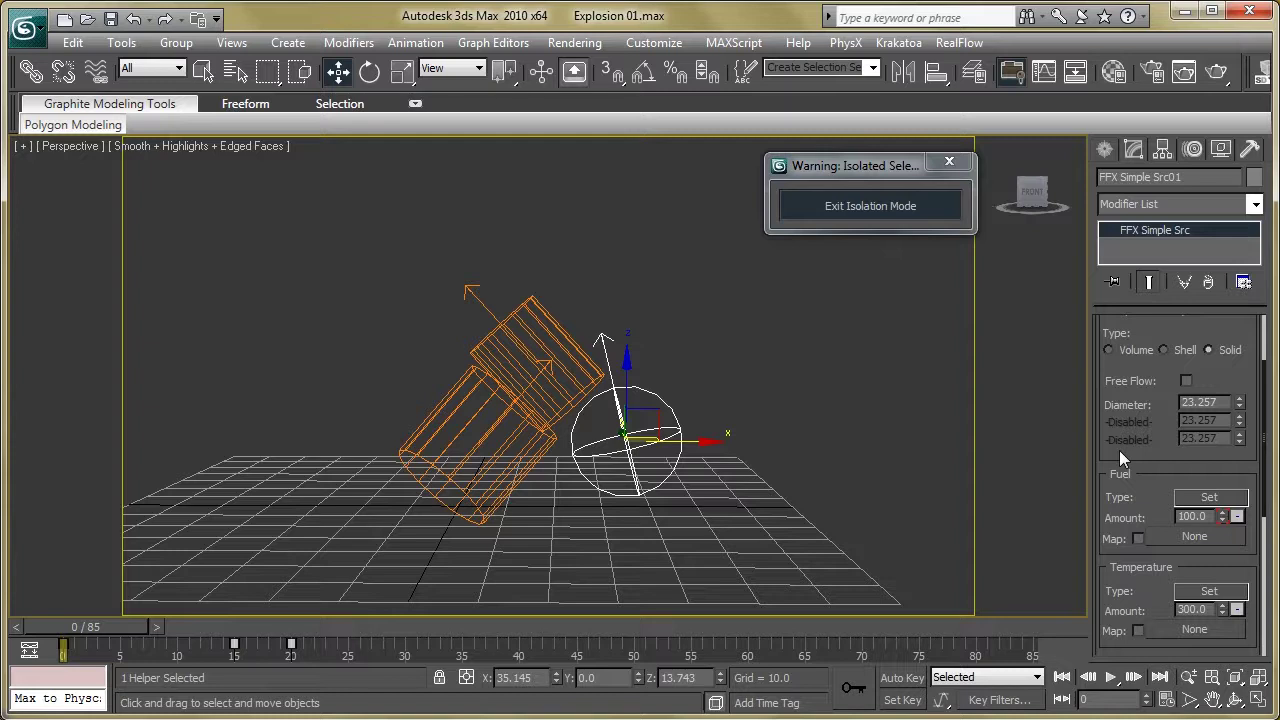
pyautogui.moveTo(1119, 450); pyautogui.dragTo(1115, 405)
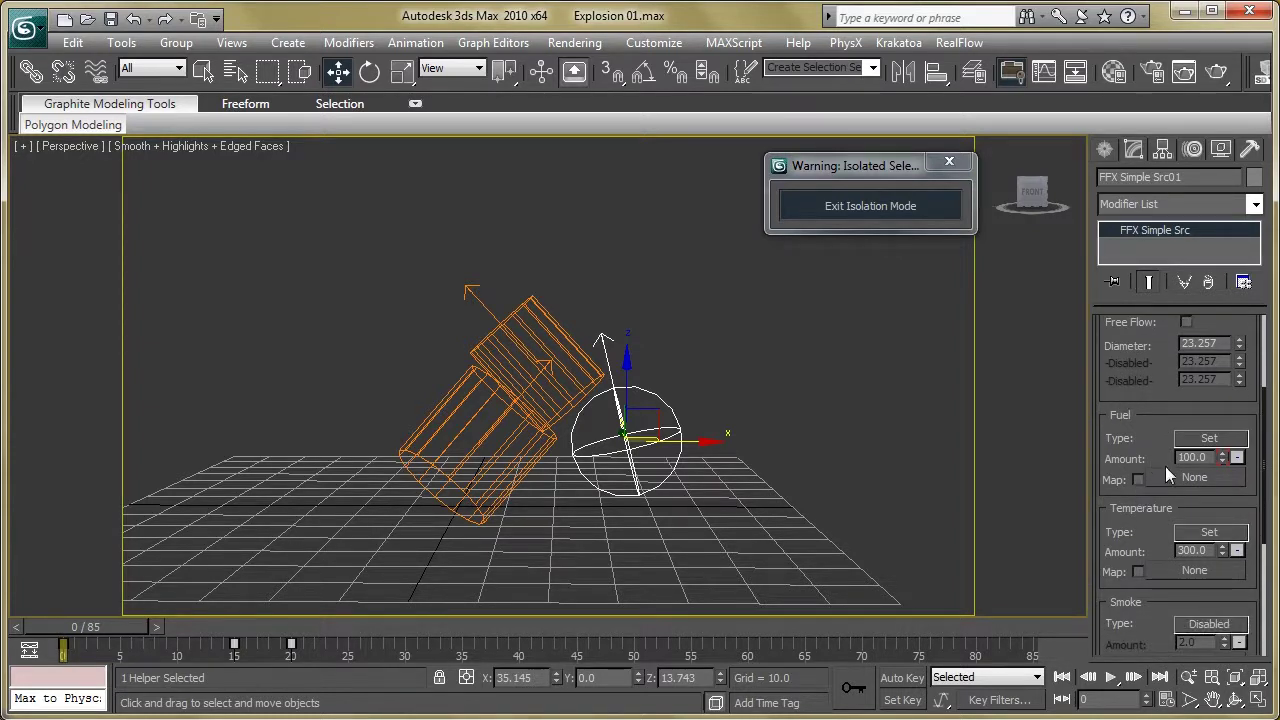
pyautogui.moveTo(1141, 451); pyautogui.dragTo(1139, 419)
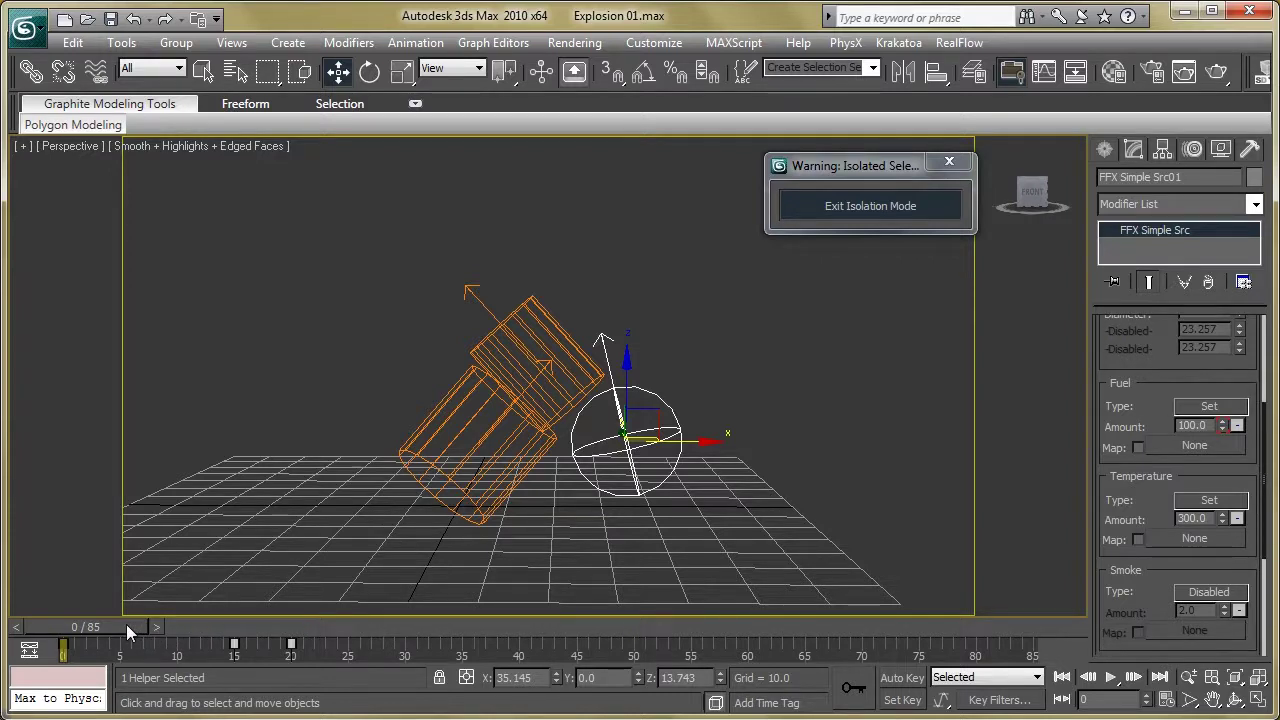
pyautogui.moveTo(126, 624); pyautogui.dragTo(291, 641)
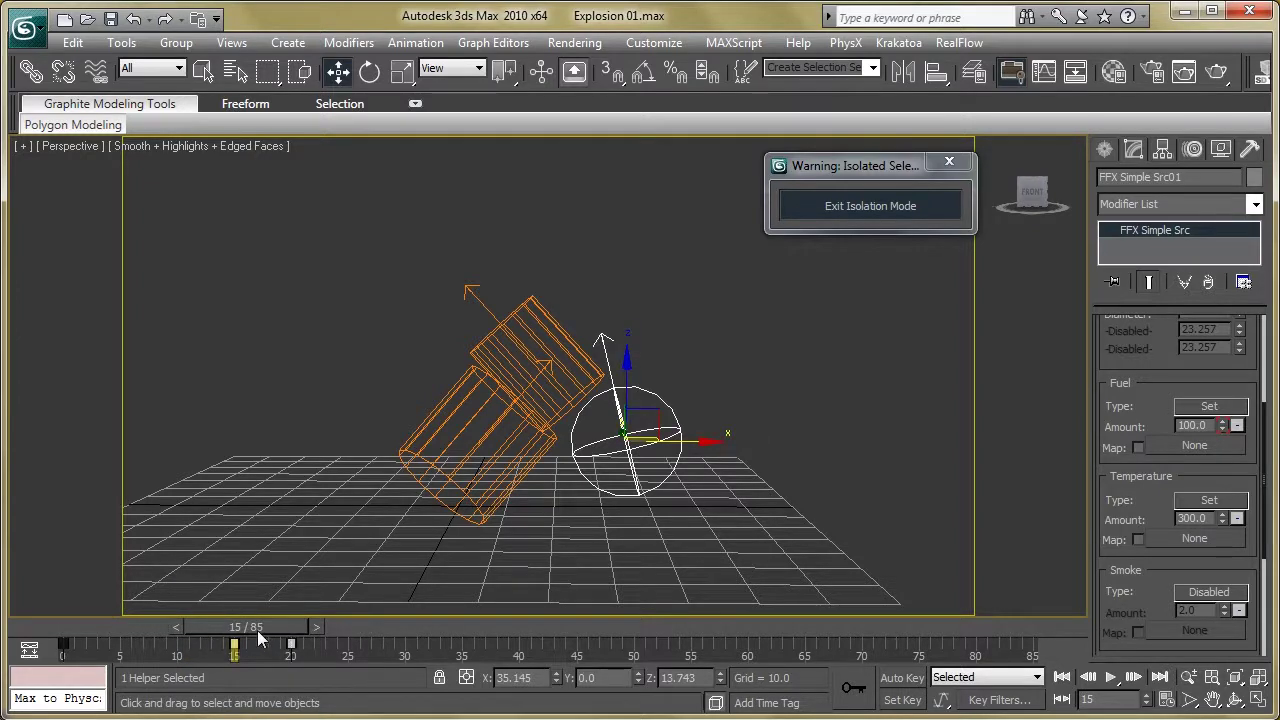
# Use Auto Key to confirm Src01's fuel is 0.0 at frame 20, then return to frame 0.
pyautogui.click(902, 678)
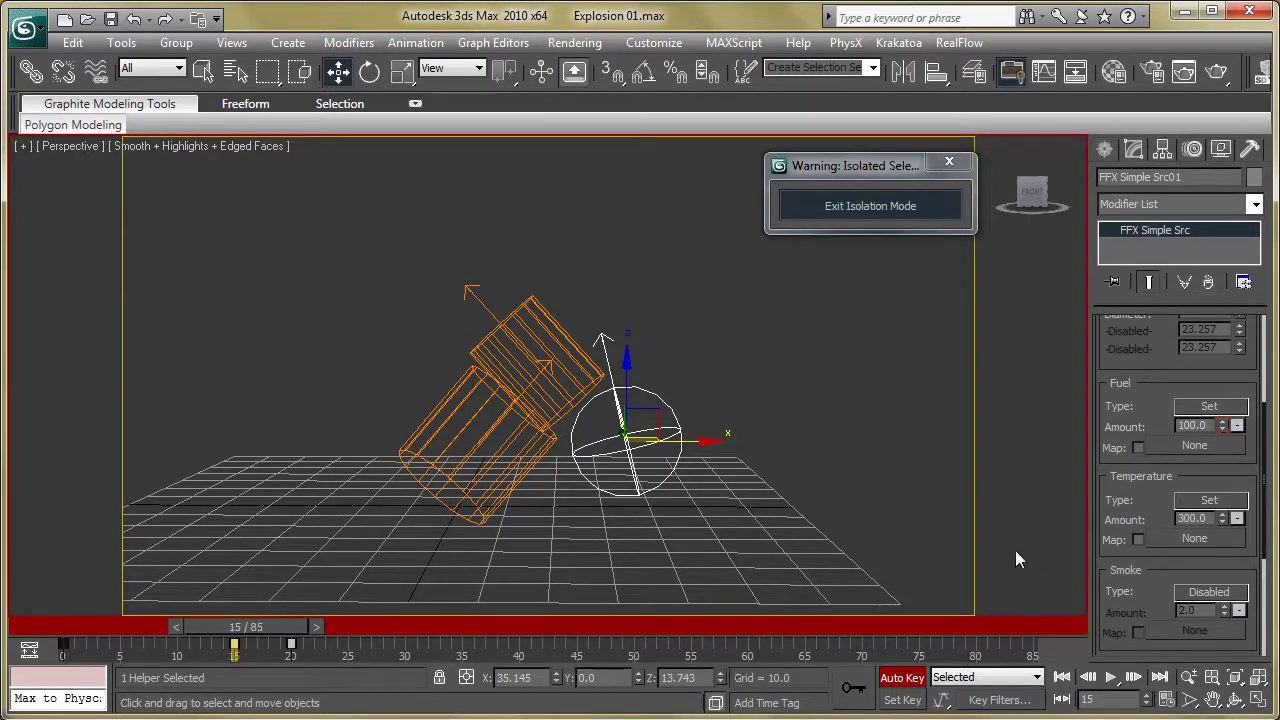
pyautogui.moveTo(270, 628); pyautogui.dragTo(15, 640)
pyautogui.click(913, 680)
pyautogui.press('w')
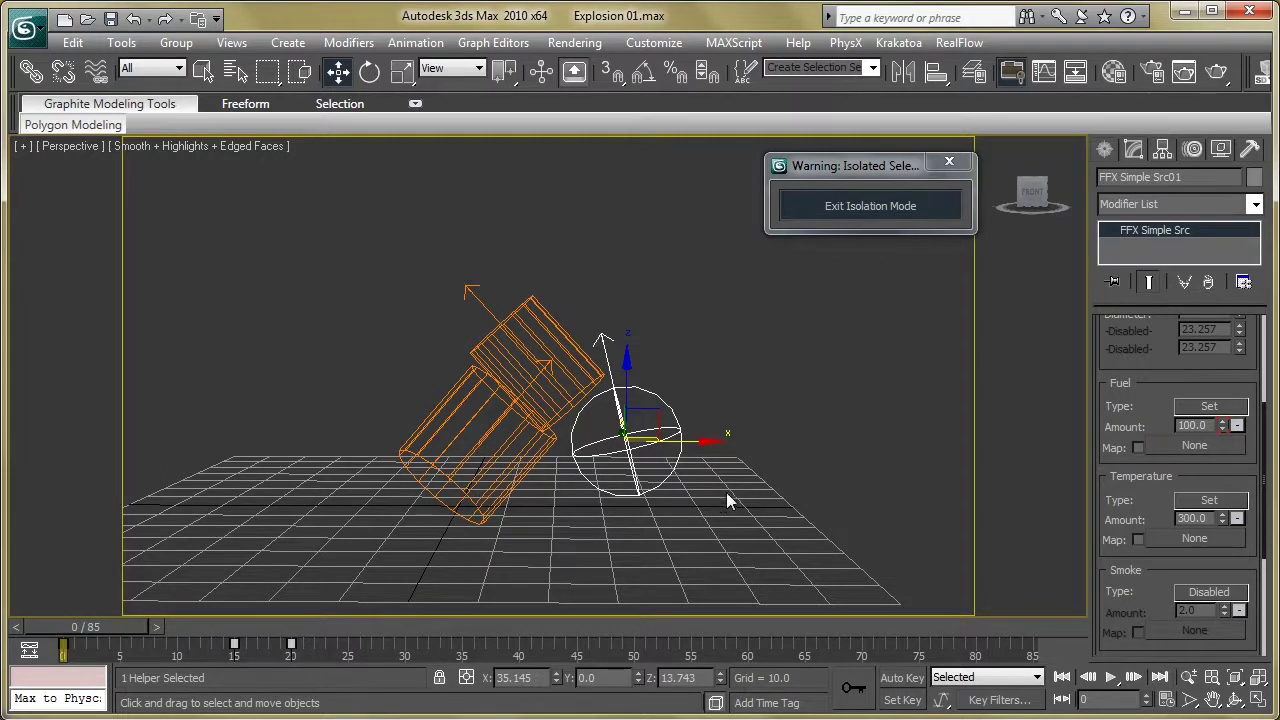
# Review Src01's turbulence (0.5/10/3) and velocity (20, 5, 15) settings.
pyautogui.scroll(-2, 1118, 515)
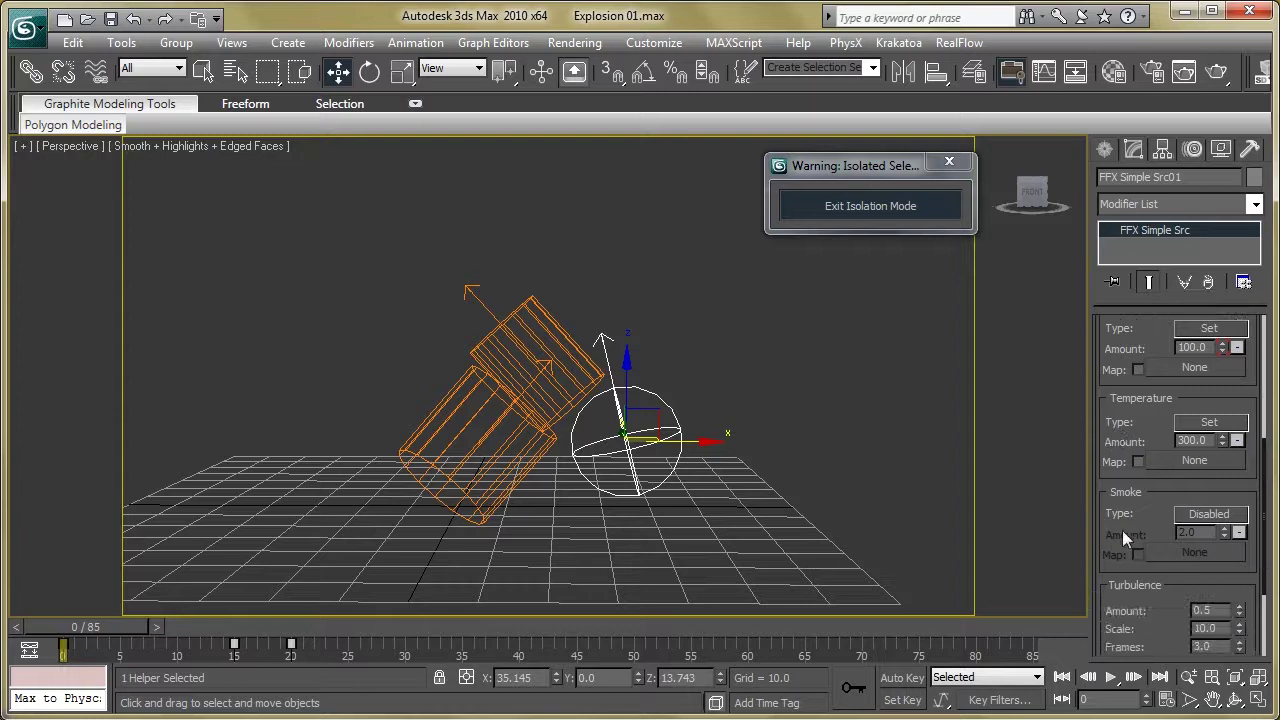
pyautogui.scroll(-1, 1150, 524)
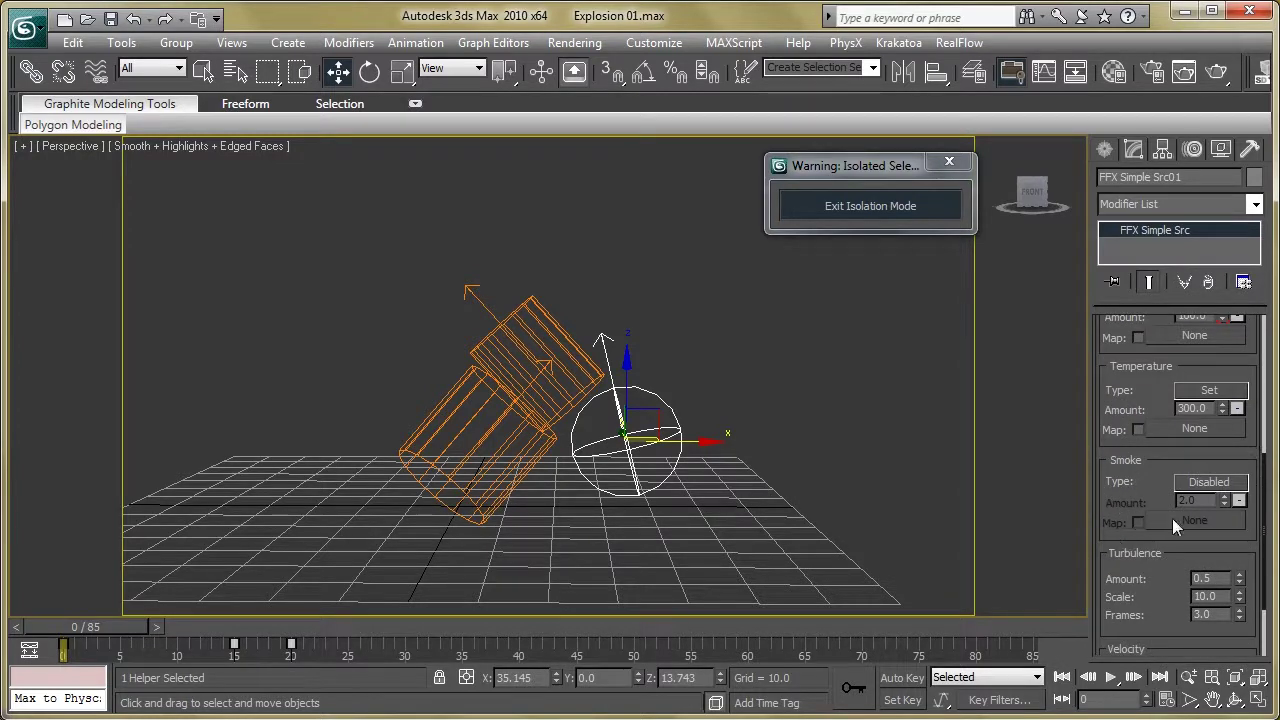
pyautogui.scroll(-1, 1120, 450)
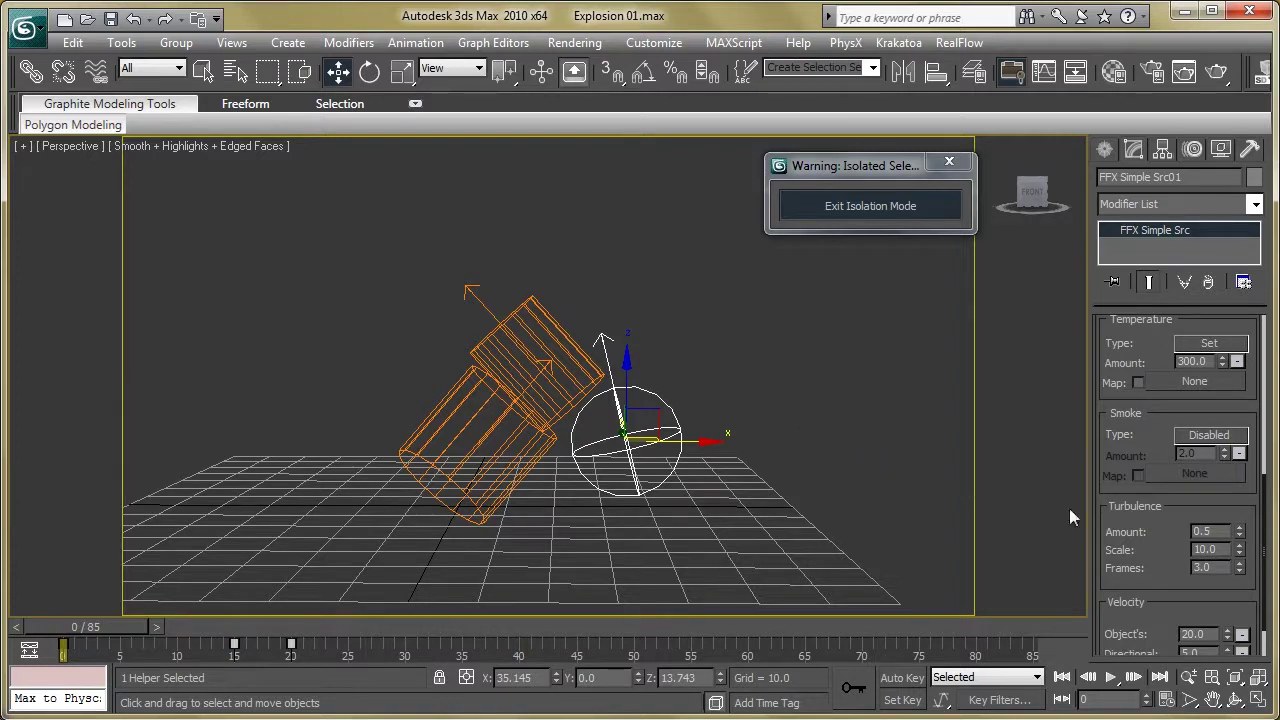
pyautogui.moveTo(1115, 508); pyautogui.dragTo(1120, 432)
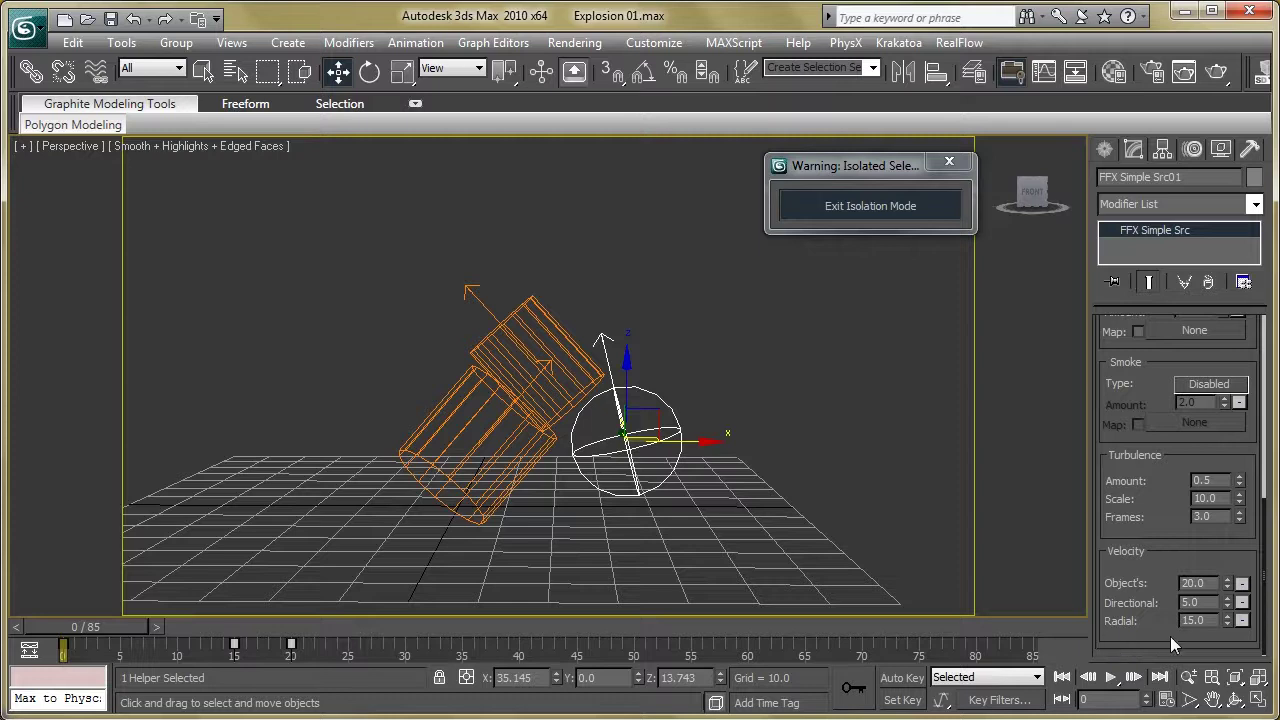
pyautogui.moveTo(1103, 455); pyautogui.dragTo(1100, 403)
pyautogui.moveTo(1100, 451); pyautogui.dragTo(1109, 476)
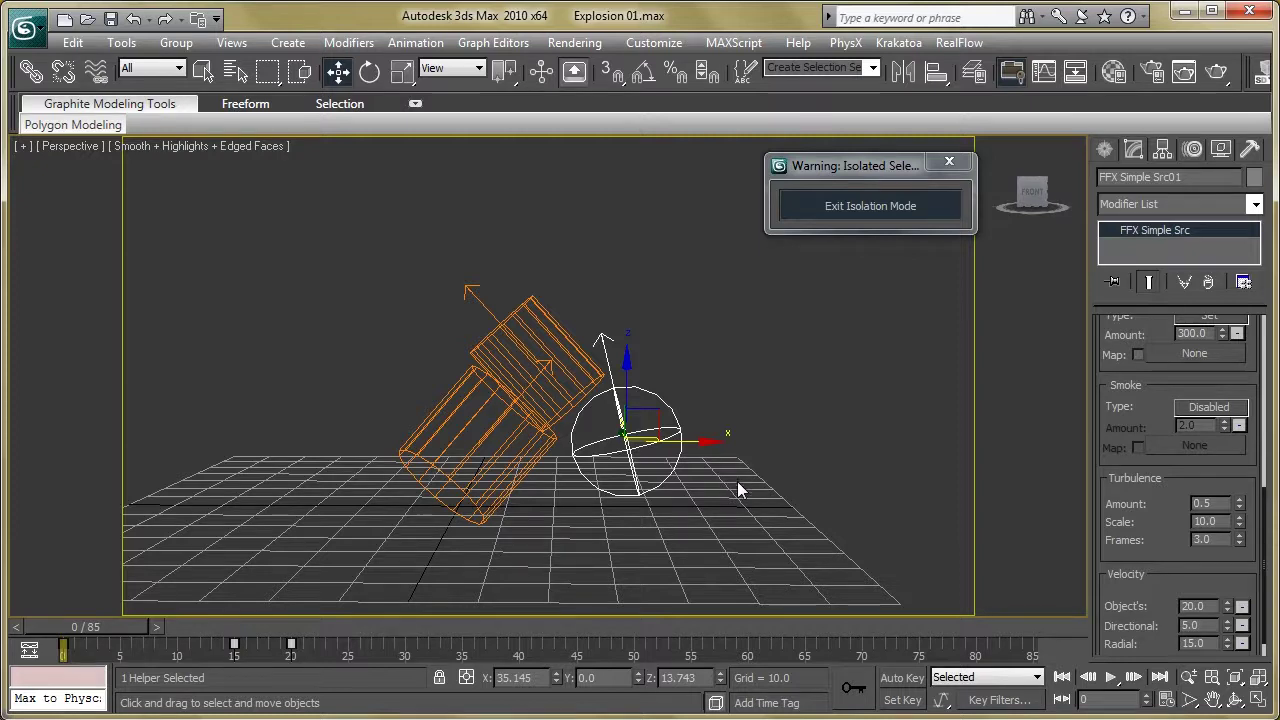
# Select the lower cylinder FFX Simple Src02 and check fuel 100, temperature 300, velocity 20, 7, 5.
pyautogui.click(475, 492)
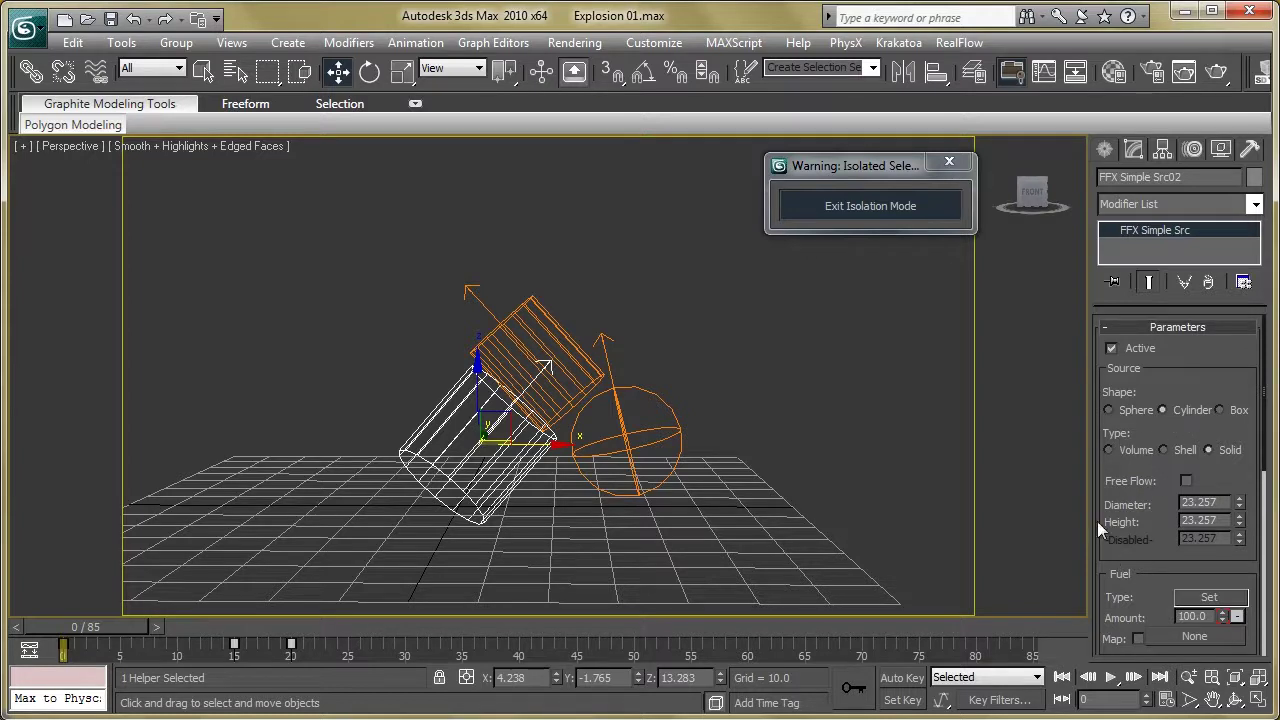
pyautogui.scroll(-1, 1104, 511)
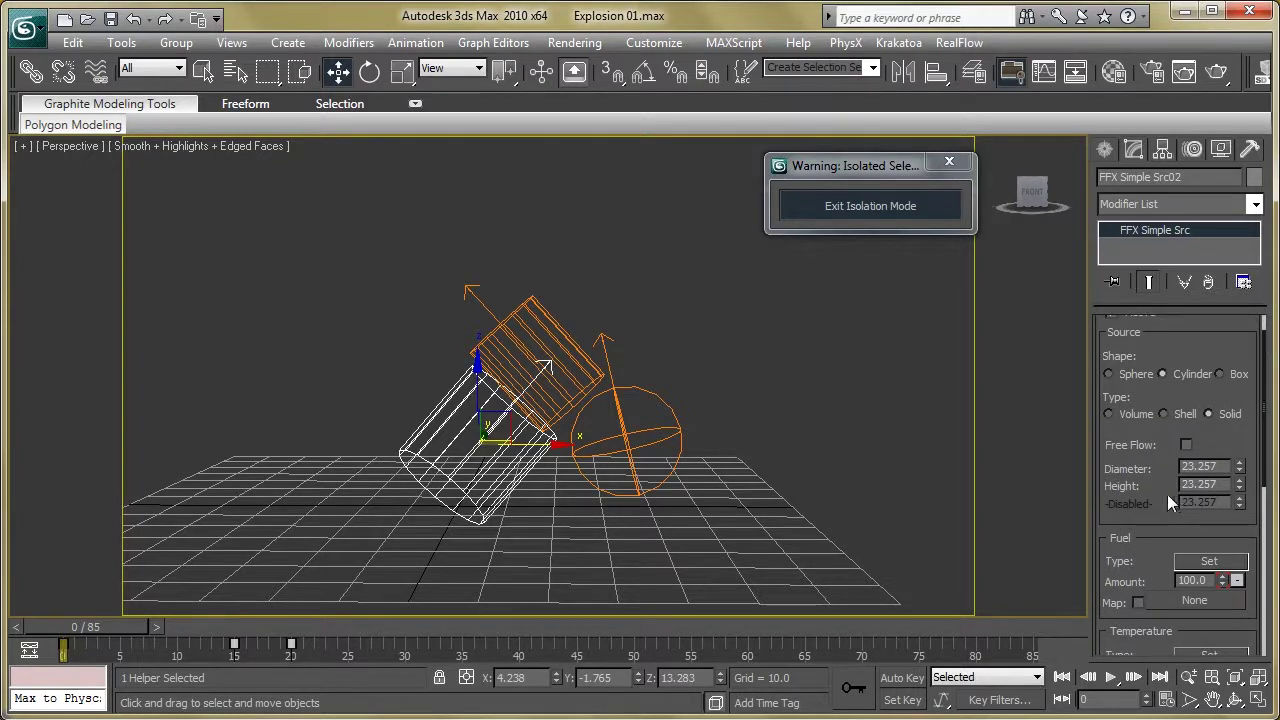
pyautogui.scroll(-3, 1110, 541)
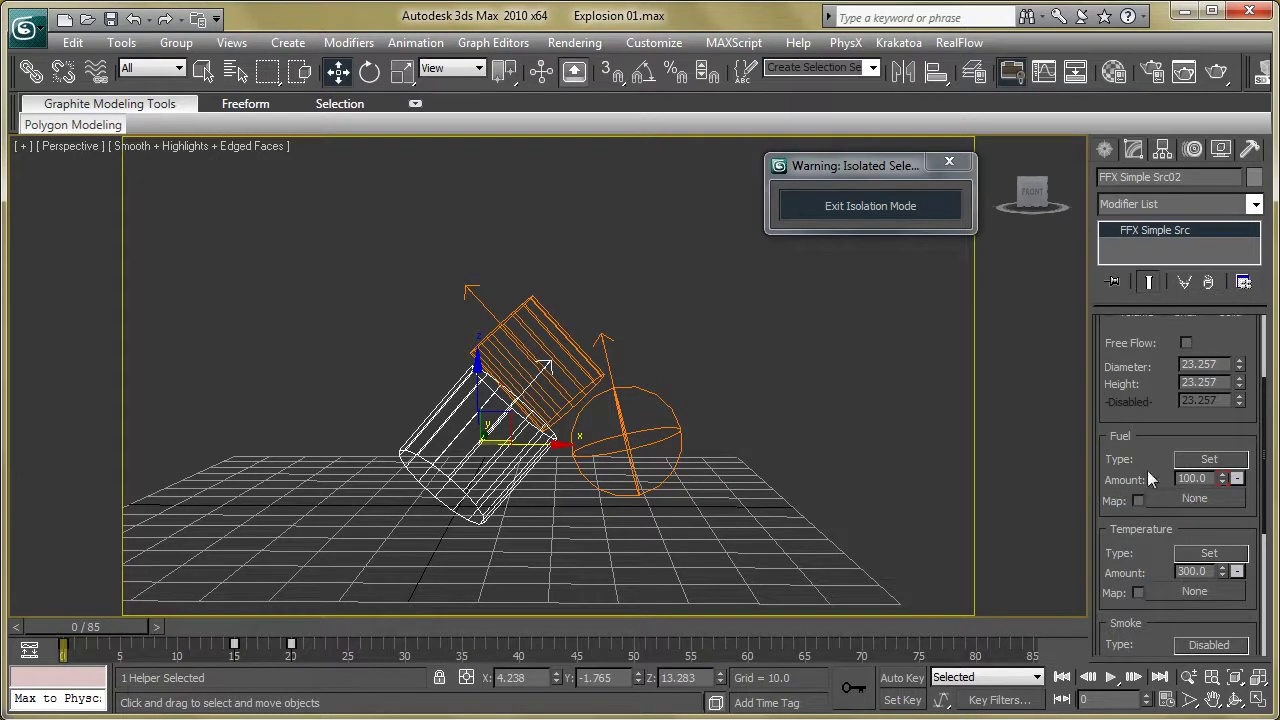
pyautogui.scroll(-2, 1120, 470)
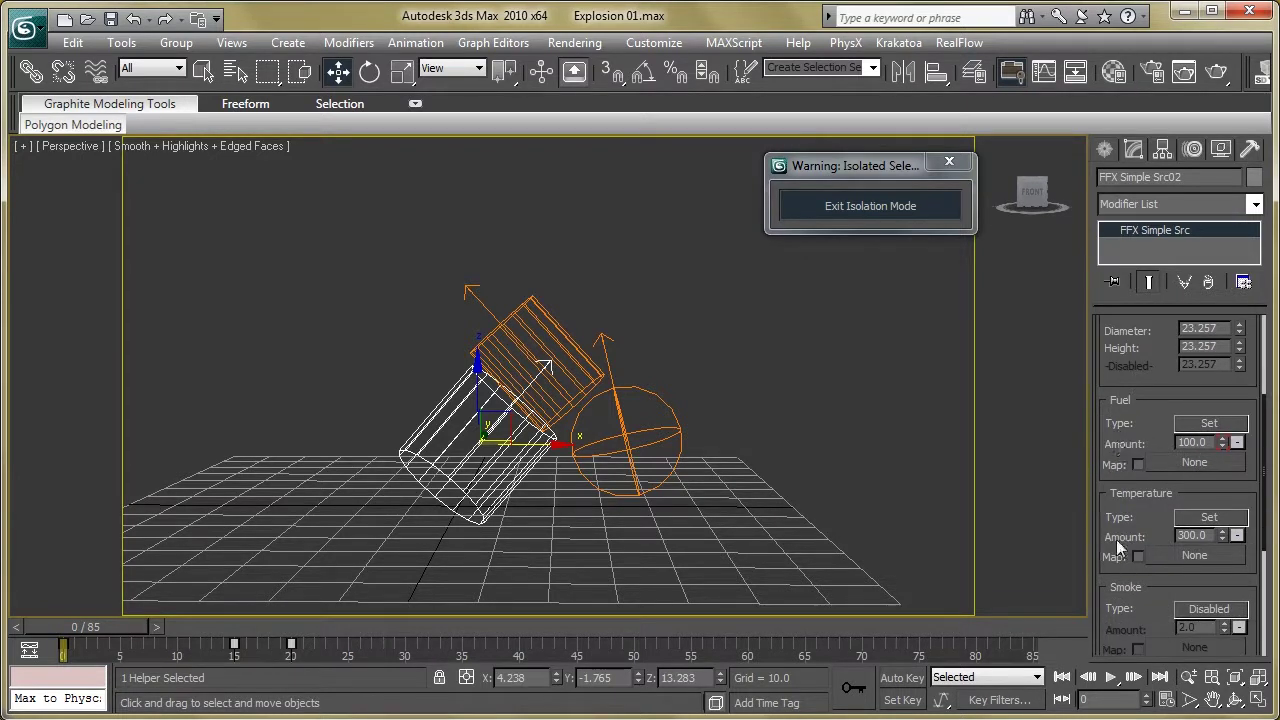
pyautogui.scroll(-3, 1118, 520)
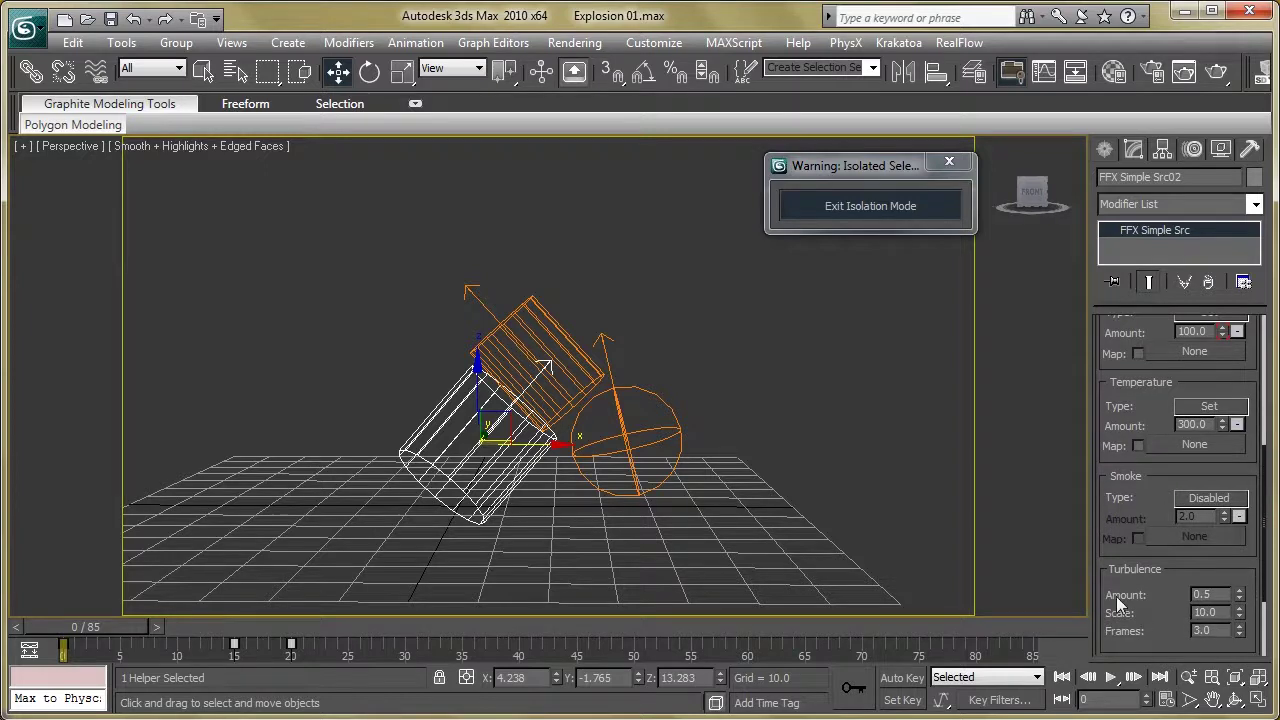
pyautogui.scroll(-3, 1120, 600)
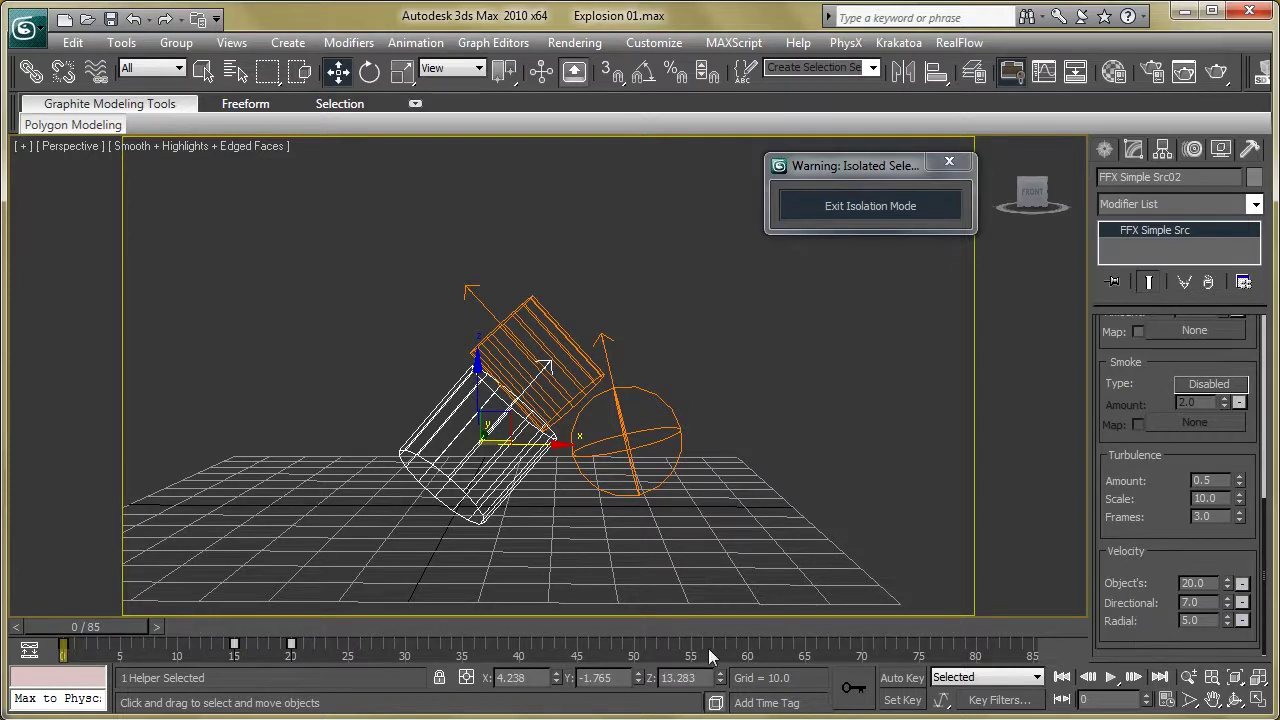
pyautogui.scroll(5, 1106, 550)
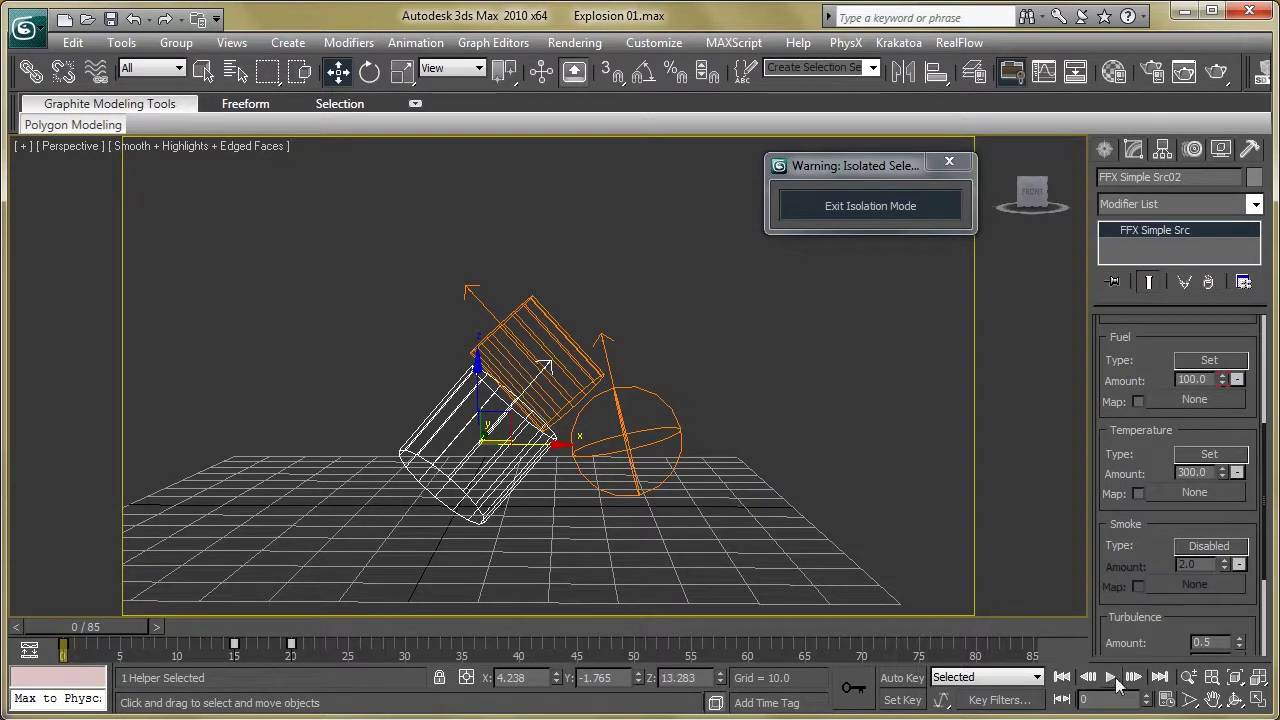
# Select FFX Simple Src03, check turbulence 0.5/10/3 and velocity 20, 7, 20, then deselect.
pyautogui.click(575, 362)
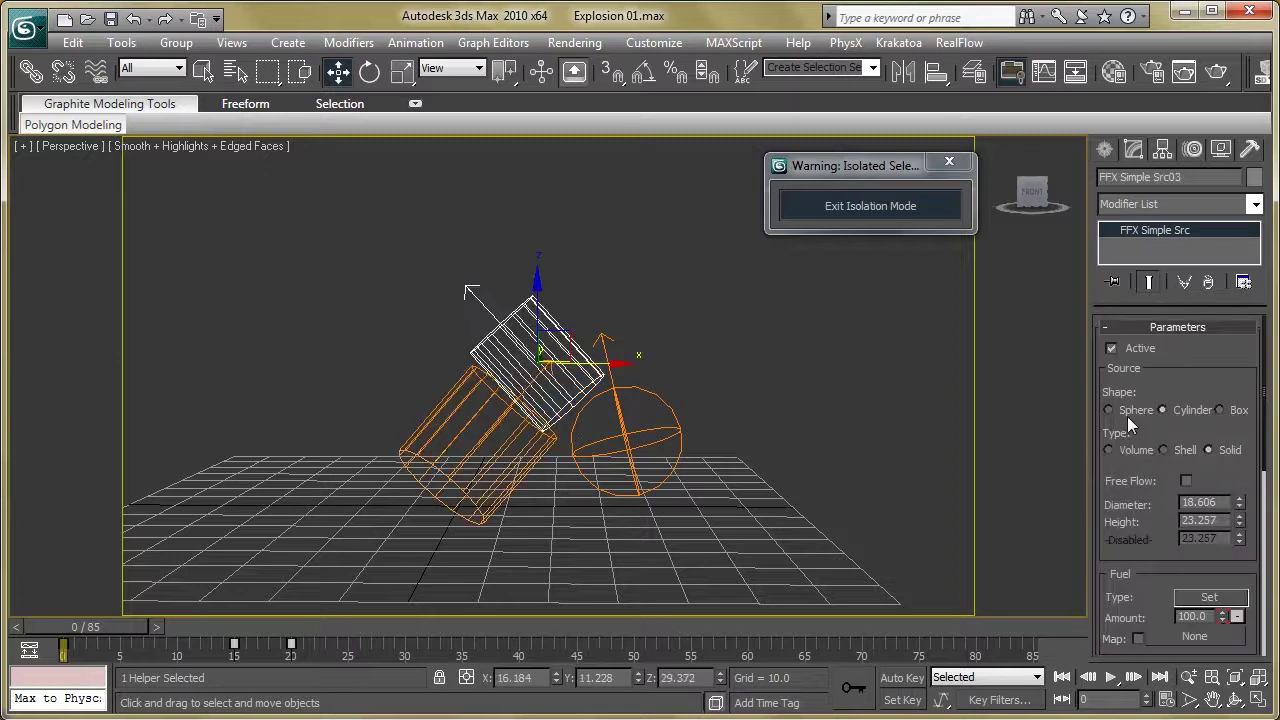
pyautogui.scroll(-2, 1180, 383)
pyautogui.scroll(-2, 1130, 480)
pyautogui.scroll(-10, 1131, 522)
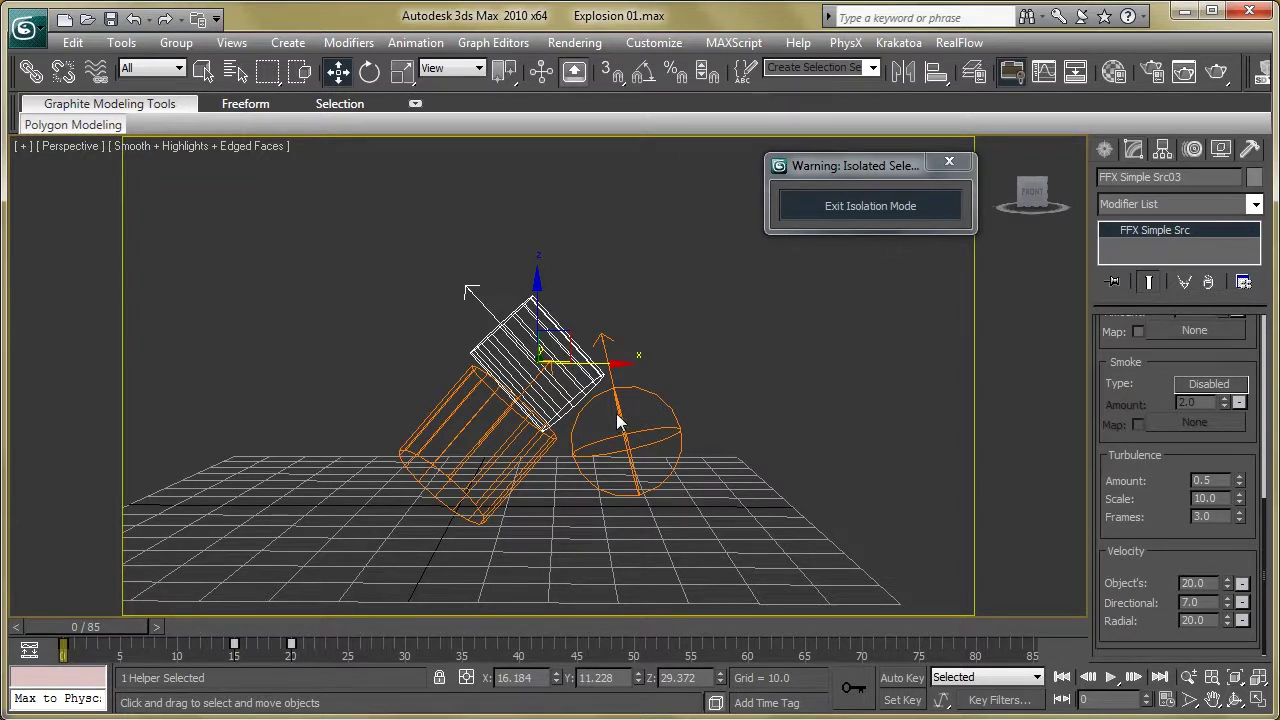
pyautogui.scroll(-2, 715, 470)
pyautogui.click(721, 430)
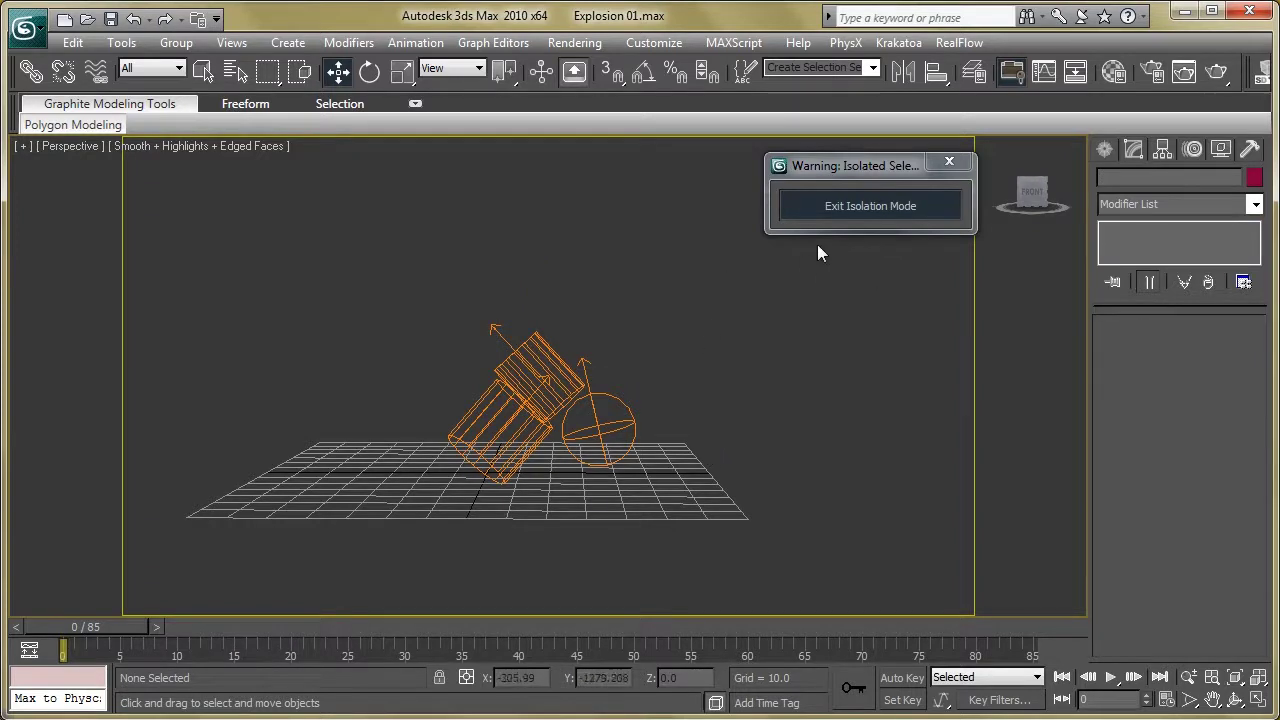
# Show the whole scene, select the FumeFX grid and review its object and source settings.
pyautogui.click(818, 210)
pyautogui.moveTo(697, 406); pyautogui.dragTo(1005, 489)
pyautogui.moveTo(594, 1); pyautogui.dragTo(834, 45)
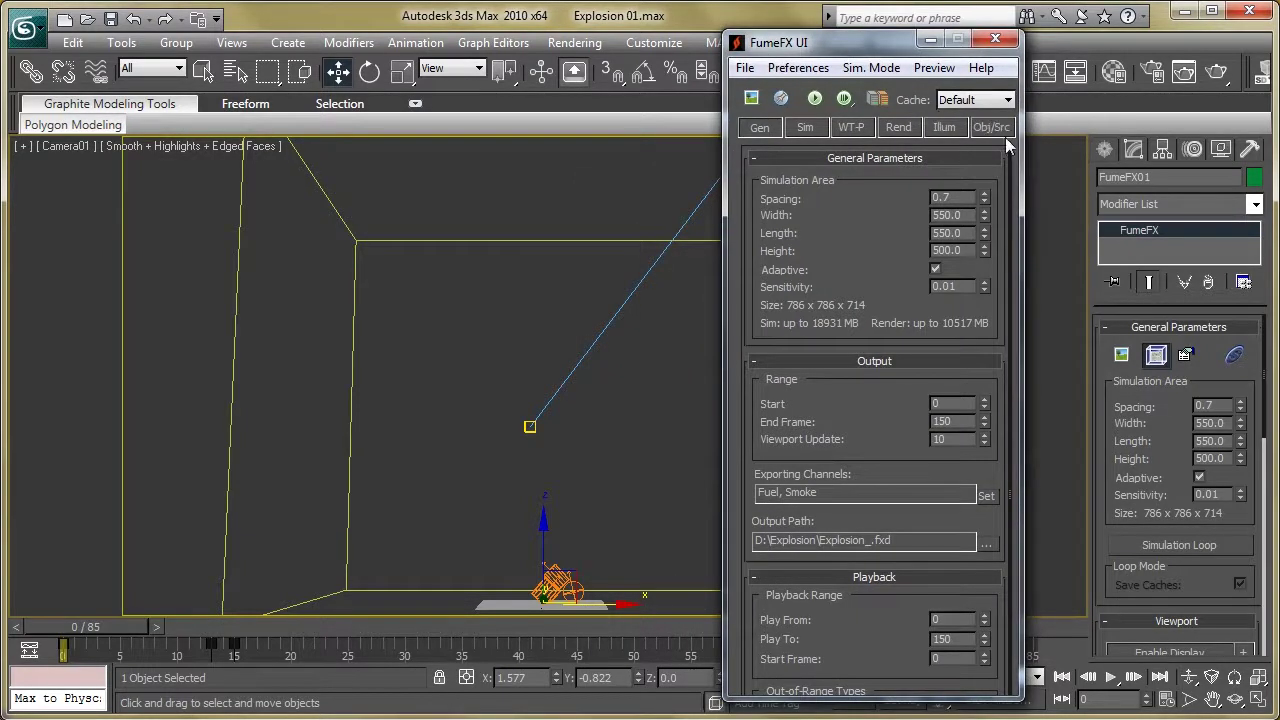
pyautogui.click(1005, 134)
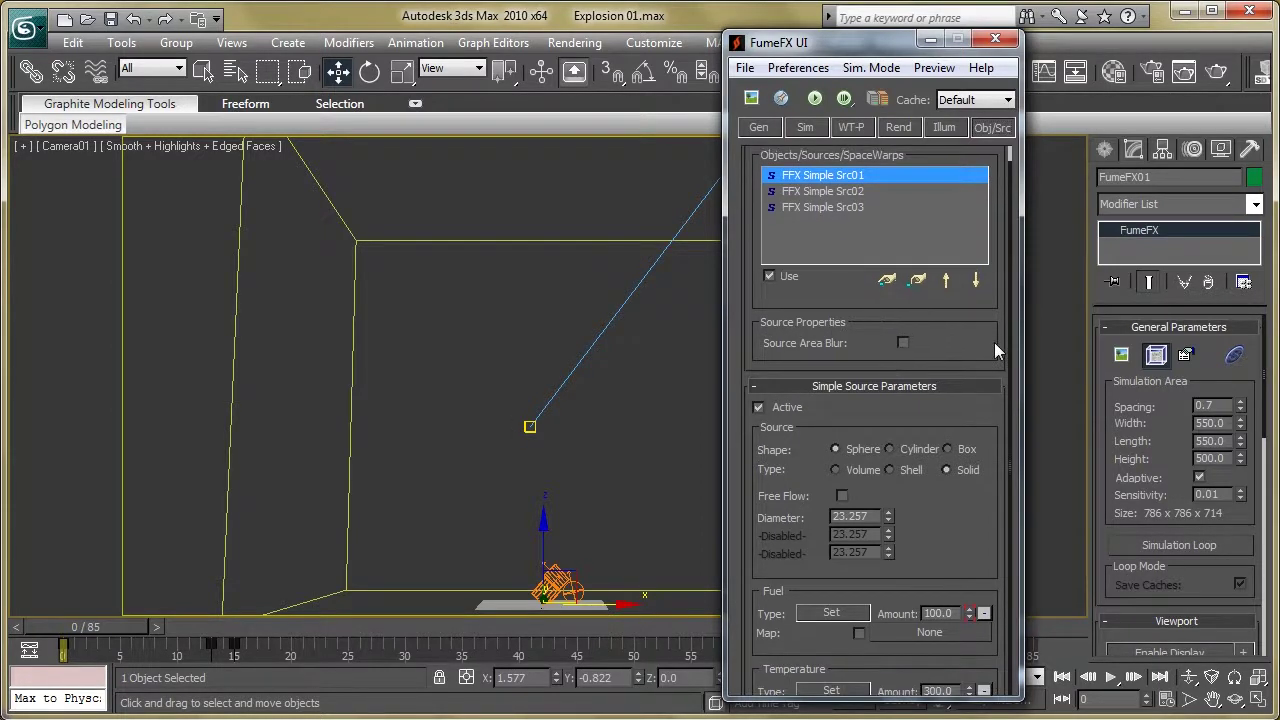
# Review FumeFX's general, output and playback settings, then show the simulation parameters.
pyautogui.click(776, 127)
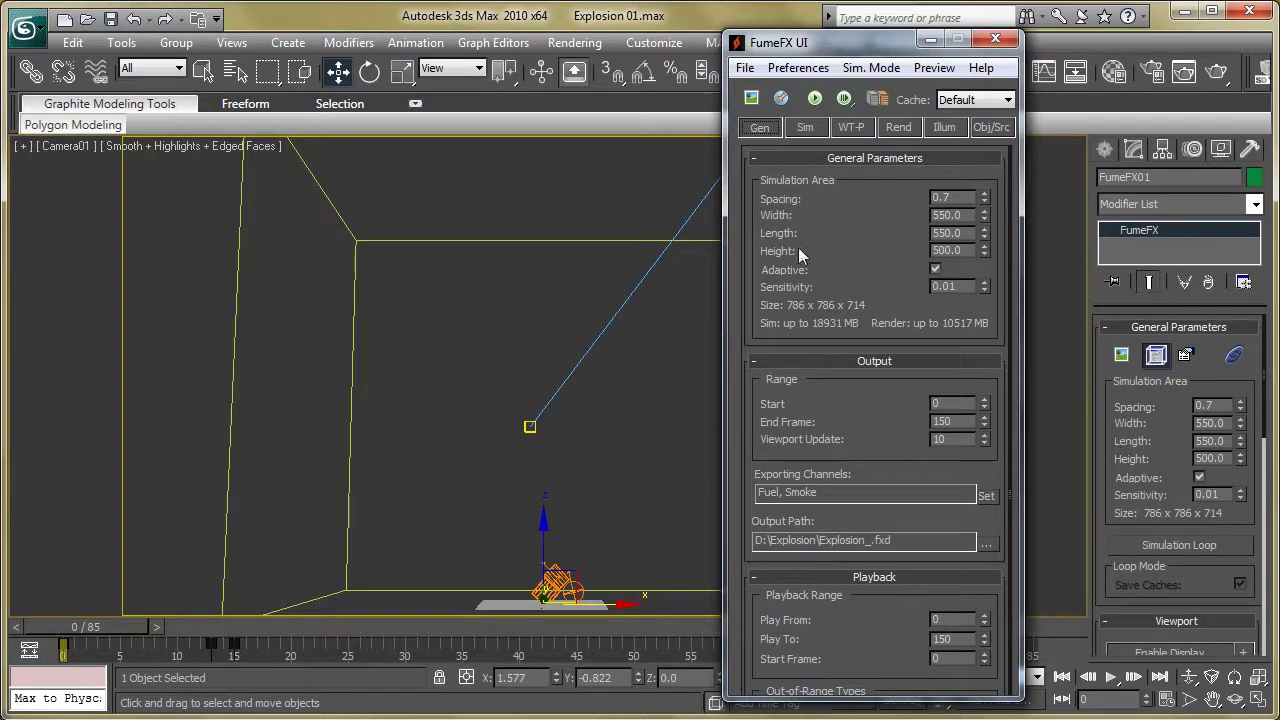
pyautogui.scroll(-1, 859, 301)
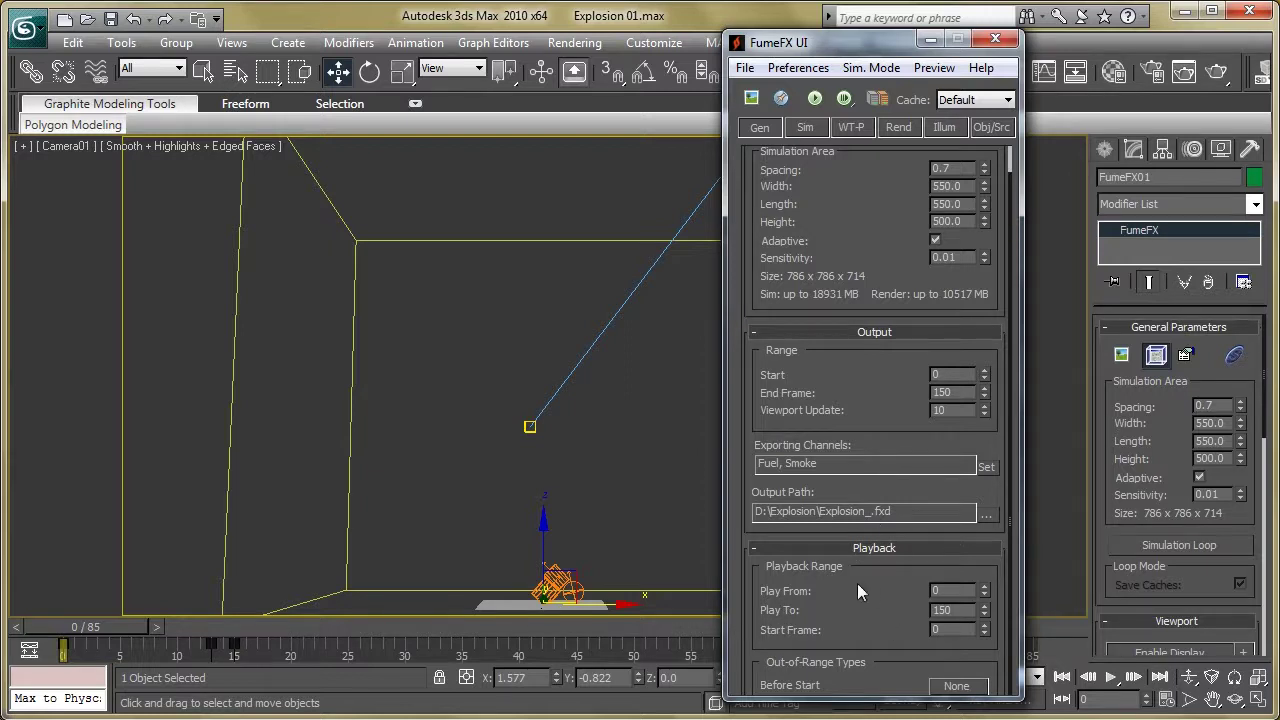
pyautogui.scroll(2, 882, 608)
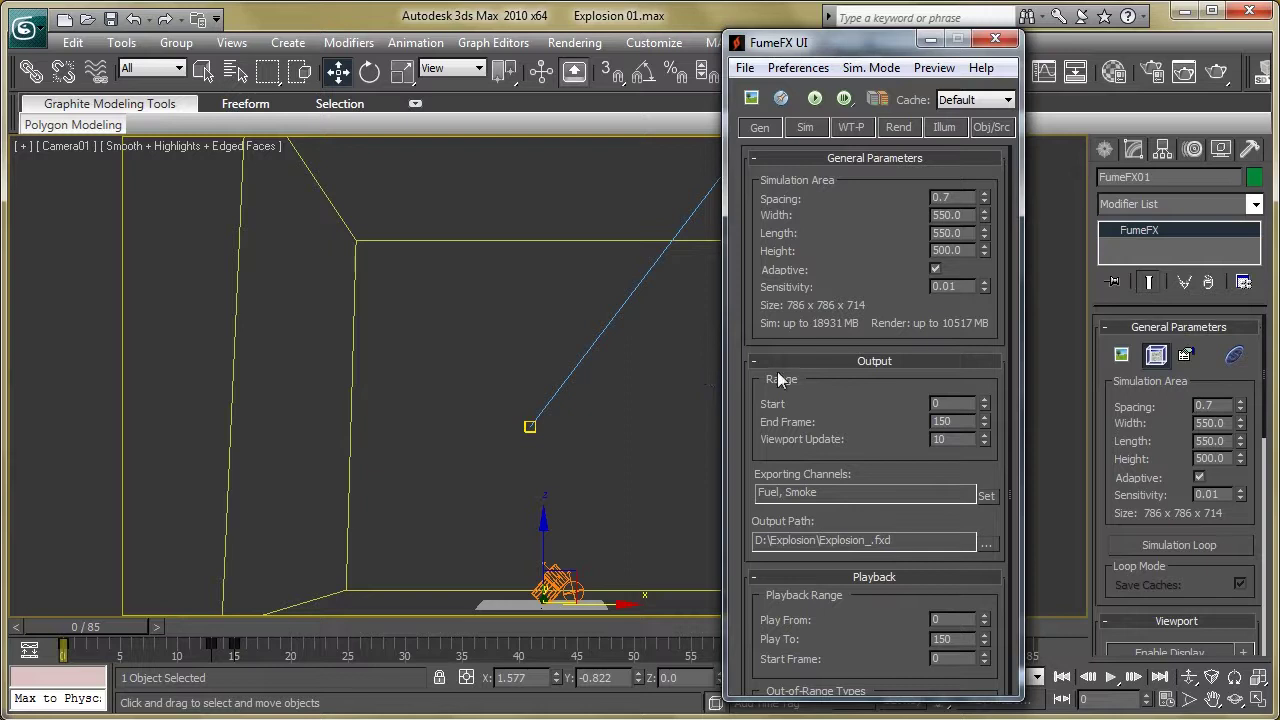
pyautogui.click(805, 128)
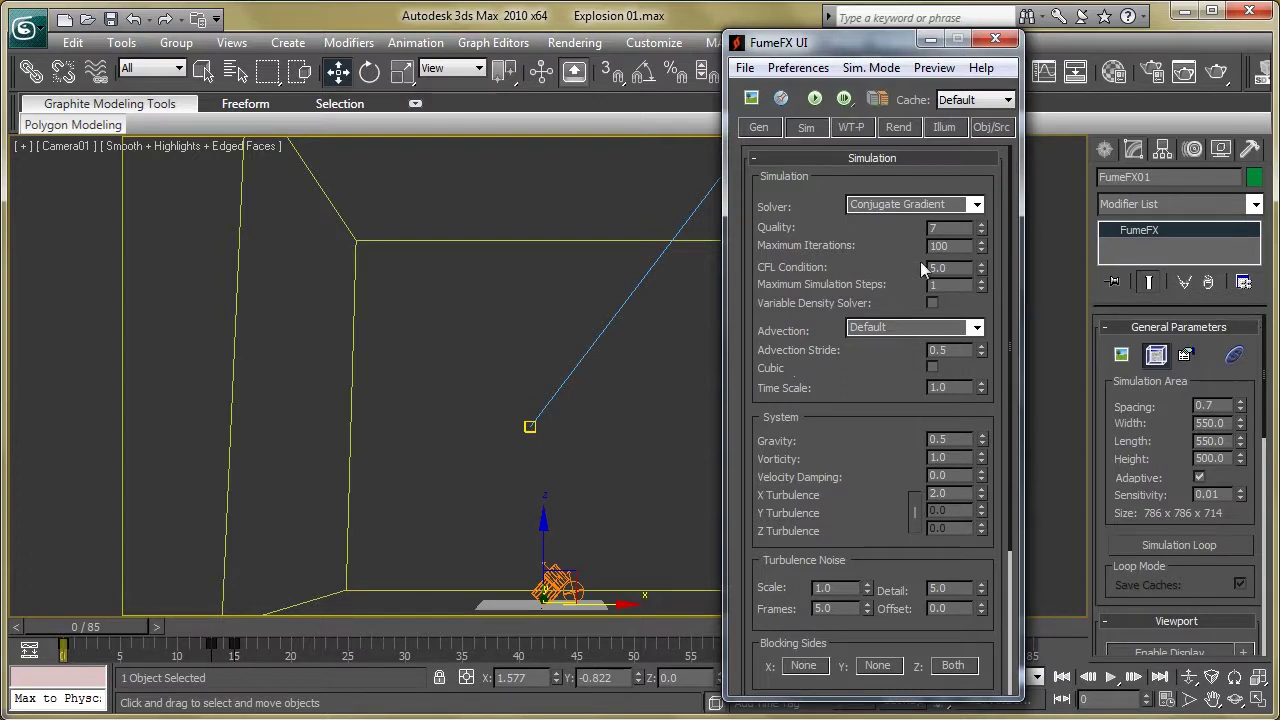
# Scan the simulation parameters and move the timeline to frame 15.
pyautogui.moveTo(880, 425); pyautogui.dragTo(884, 374)
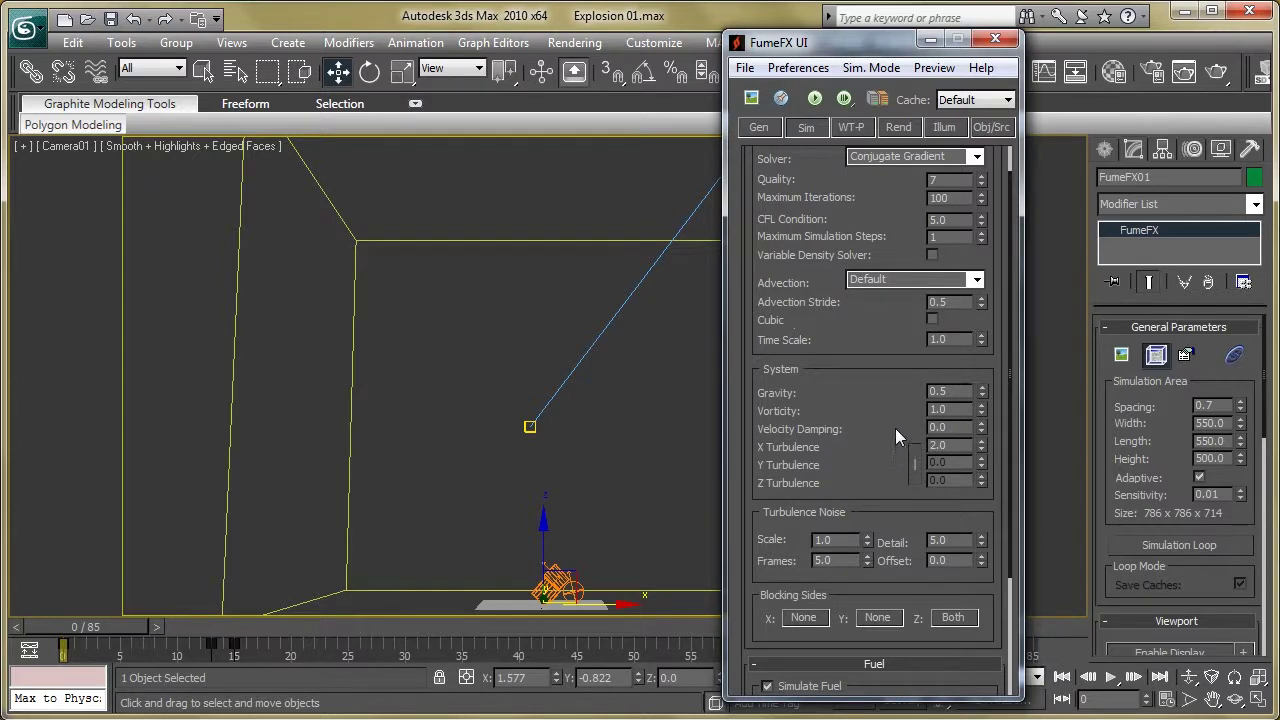
pyautogui.scroll(-3, 886, 348)
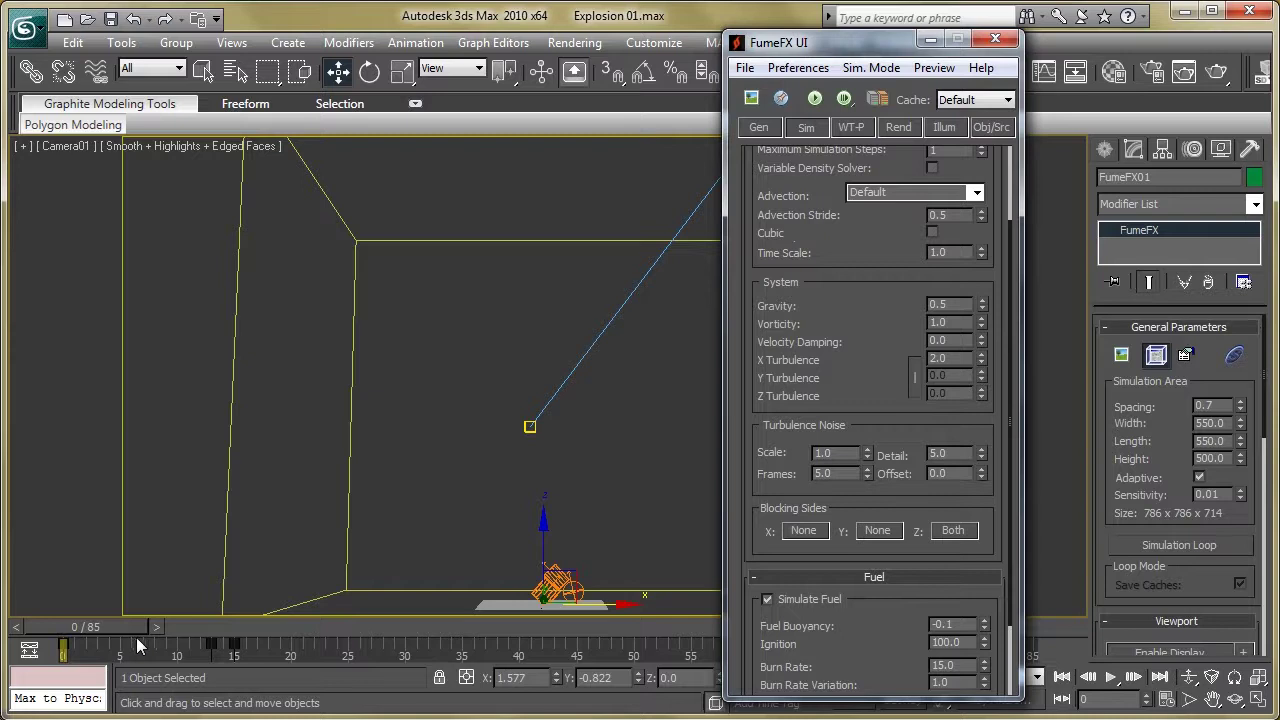
pyautogui.moveTo(102, 632); pyautogui.dragTo(243, 640)
pyautogui.press('w')
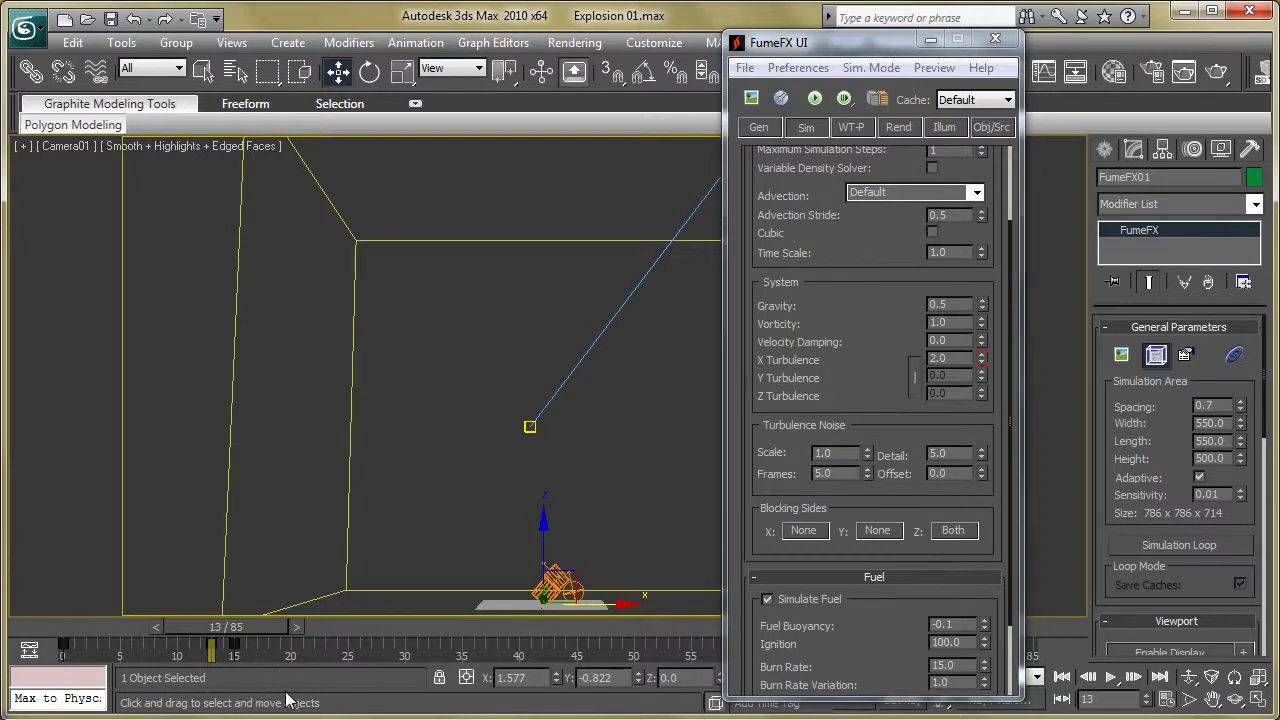
pyautogui.moveTo(250, 630)
pyautogui.mouseDown()
pyautogui.moveTo(57, 646)
pyautogui.moveTo(248, 632)
pyautogui.mouseUp()
pyautogui.moveTo(270, 627); pyautogui.dragTo(276, 627)
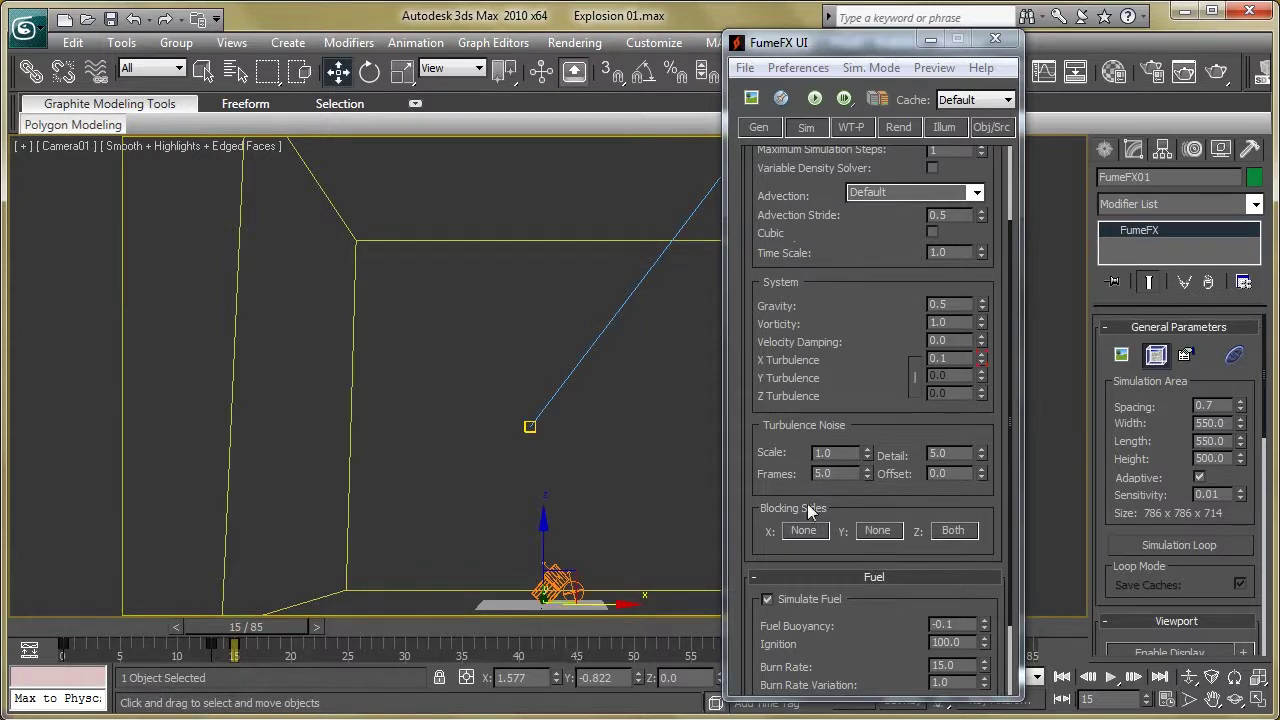
# Set X Turbulence to 0.1 and confirm Z blocking sides stay at Both.
pyautogui.moveTo(765, 488)
pyautogui.mouseDown()
pyautogui.moveTo(773, 450)
pyautogui.moveTo(778, 472)
pyautogui.mouseUp()
pyautogui.scroll(-2, 819, 355)
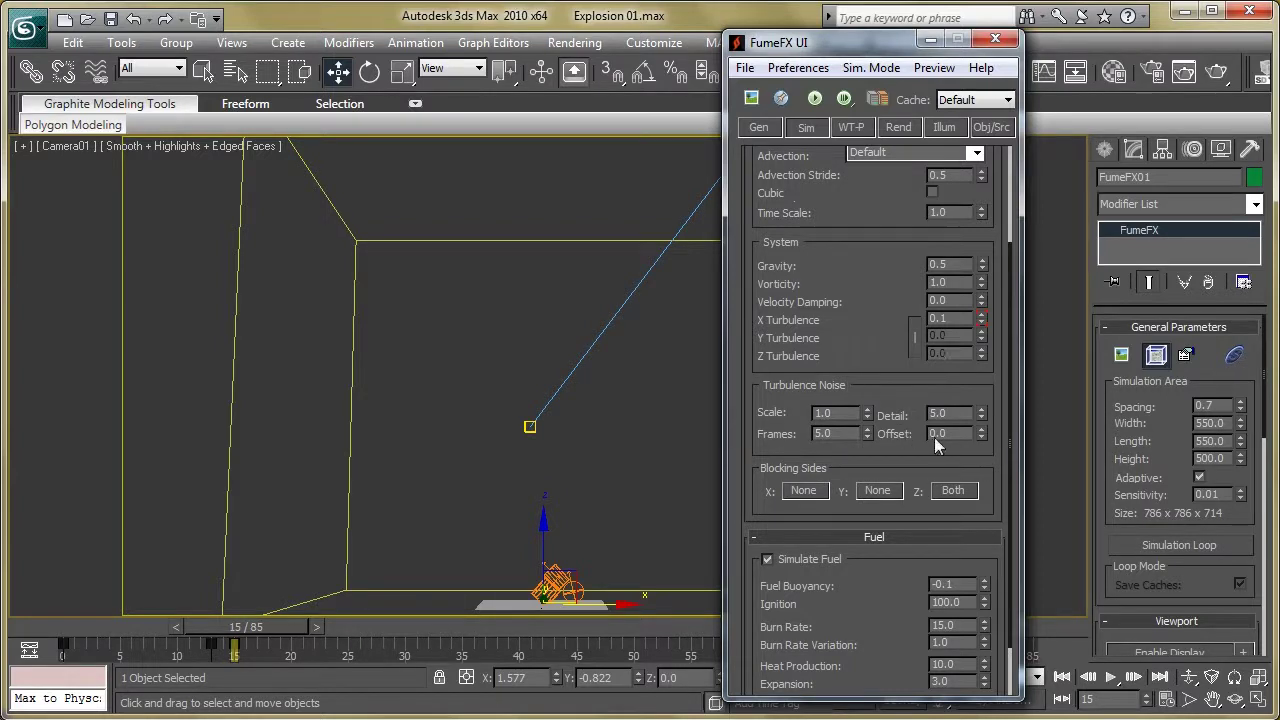
pyautogui.scroll(-1, 884, 365)
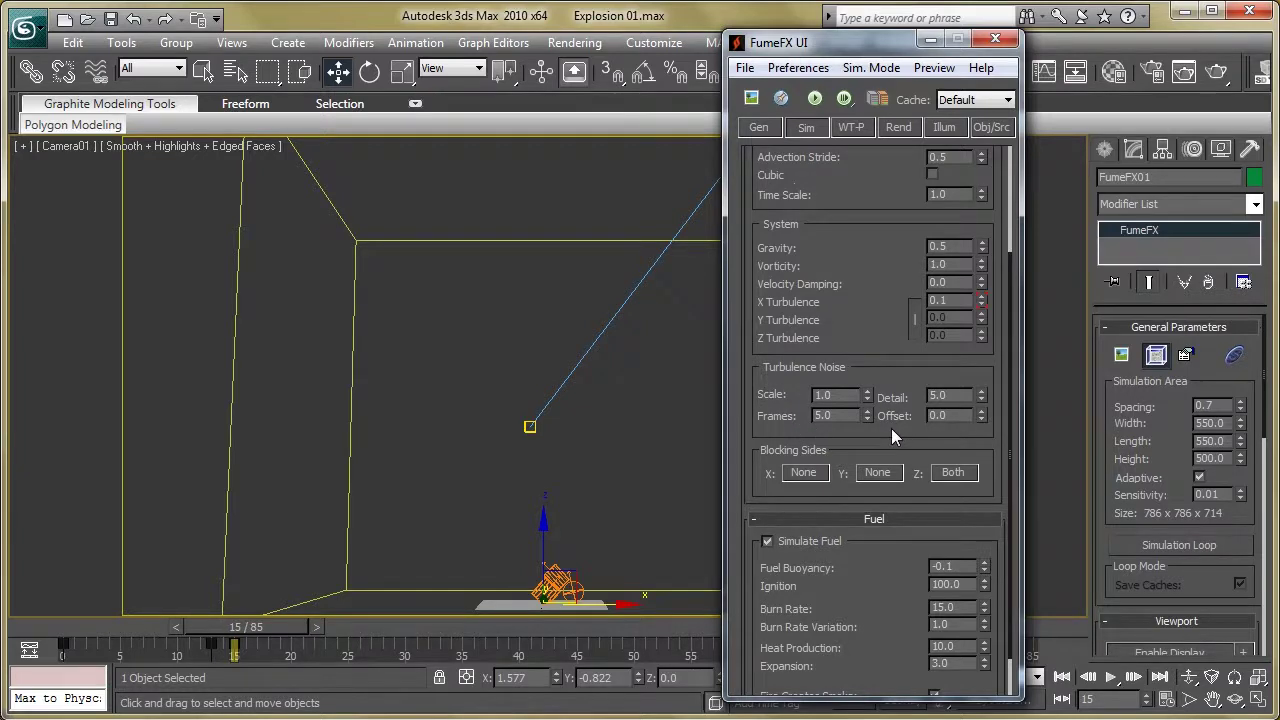
pyautogui.scroll(-1, 897, 375)
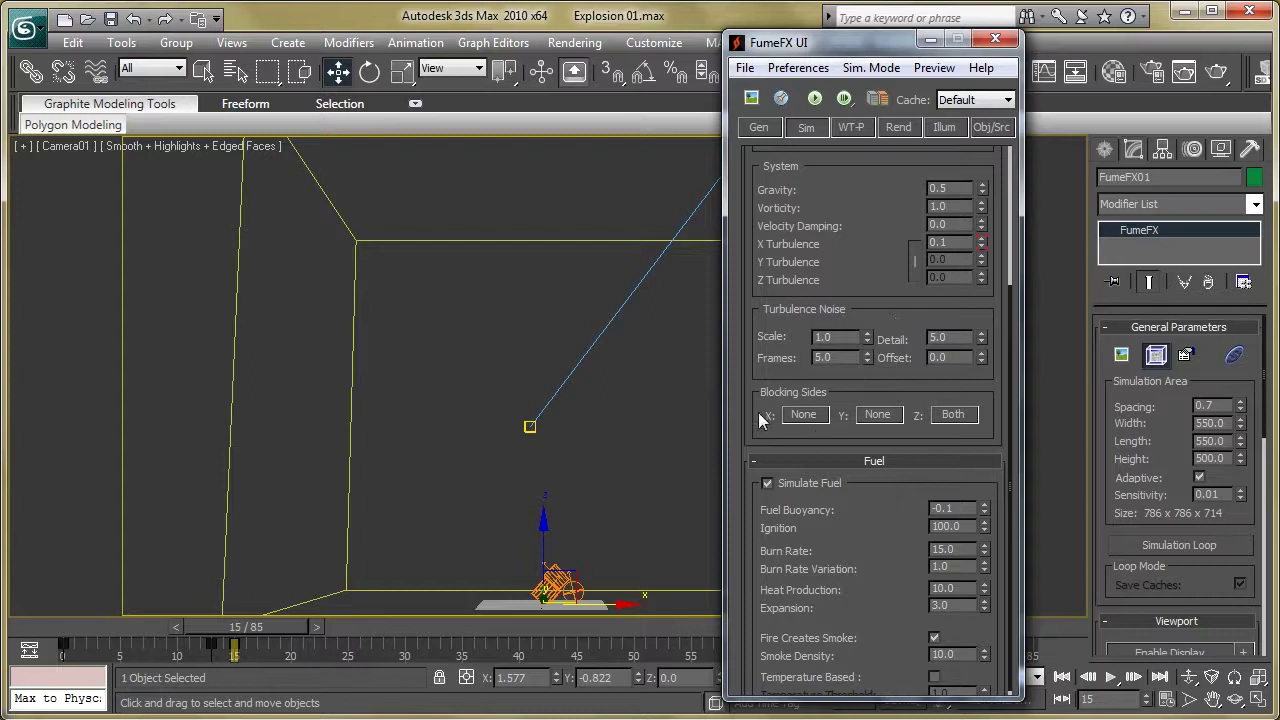
pyautogui.click(950, 415)
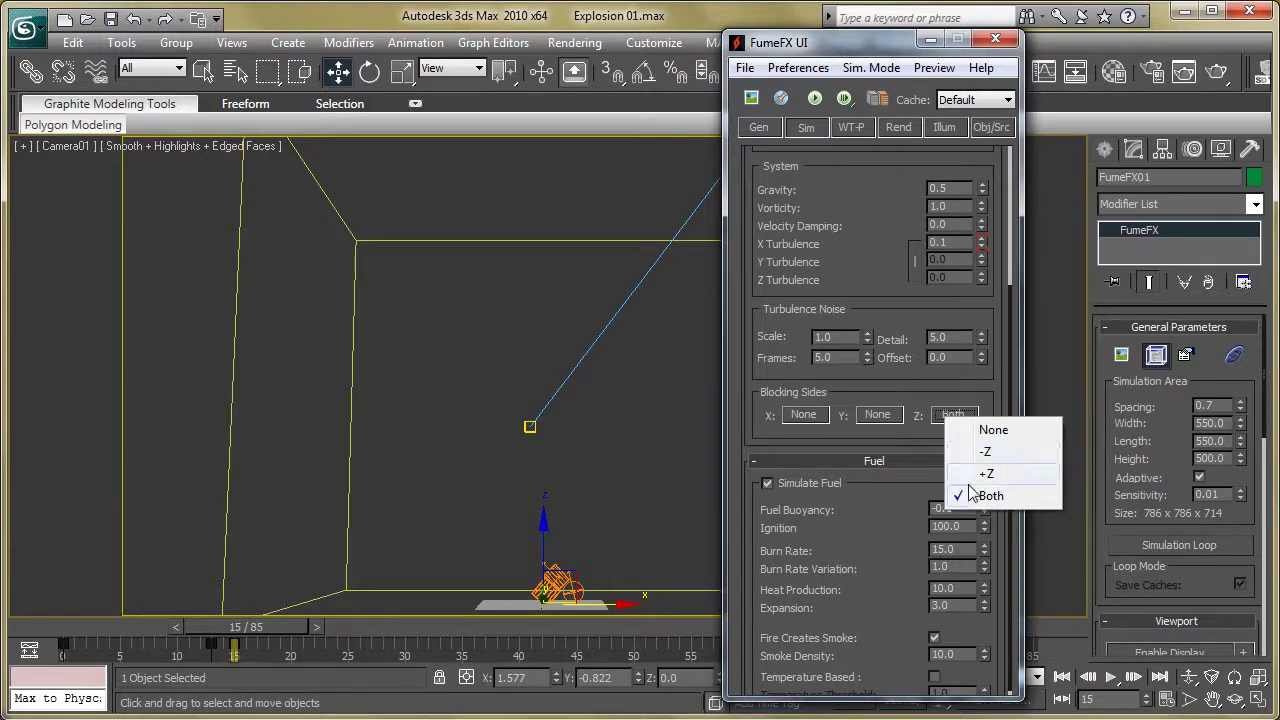
pyautogui.click(937, 391)
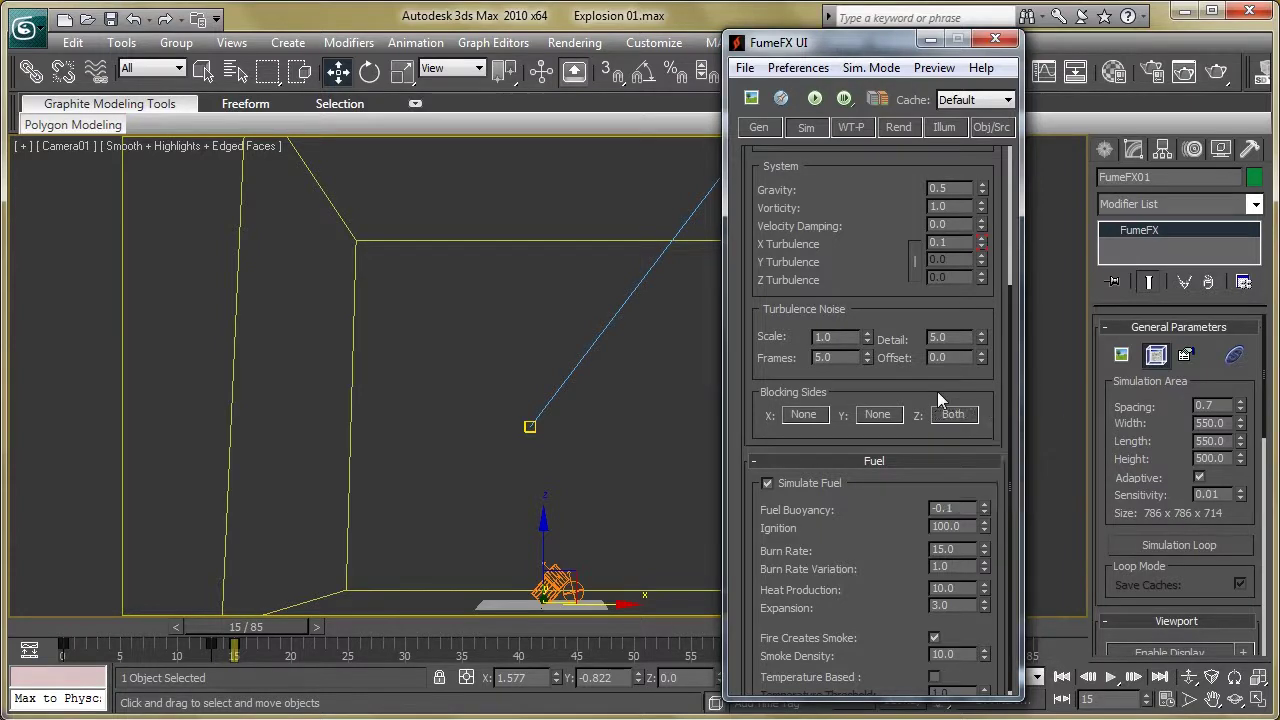
# Move the FumeFX window right and review the Sim tab's fuel and smoke parameters.
pyautogui.moveTo(875, 47); pyautogui.dragTo(991, 47)
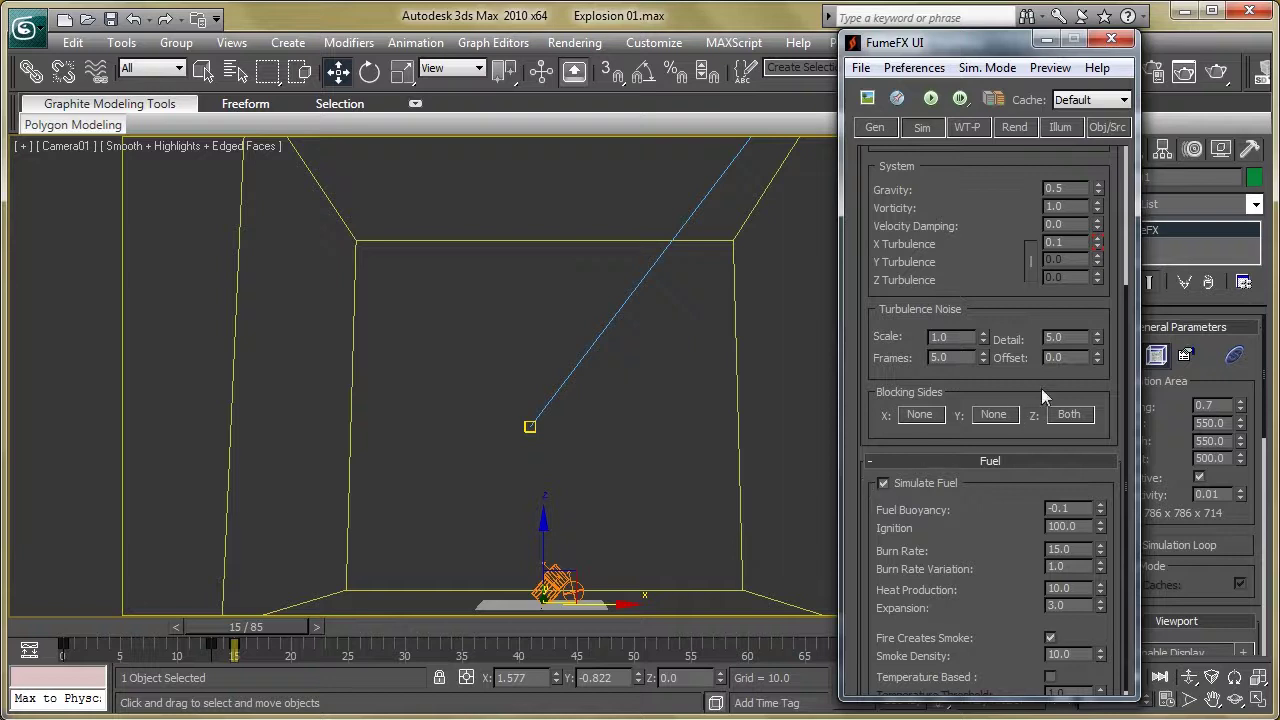
pyautogui.moveTo(1041, 388); pyautogui.dragTo(1043, 309)
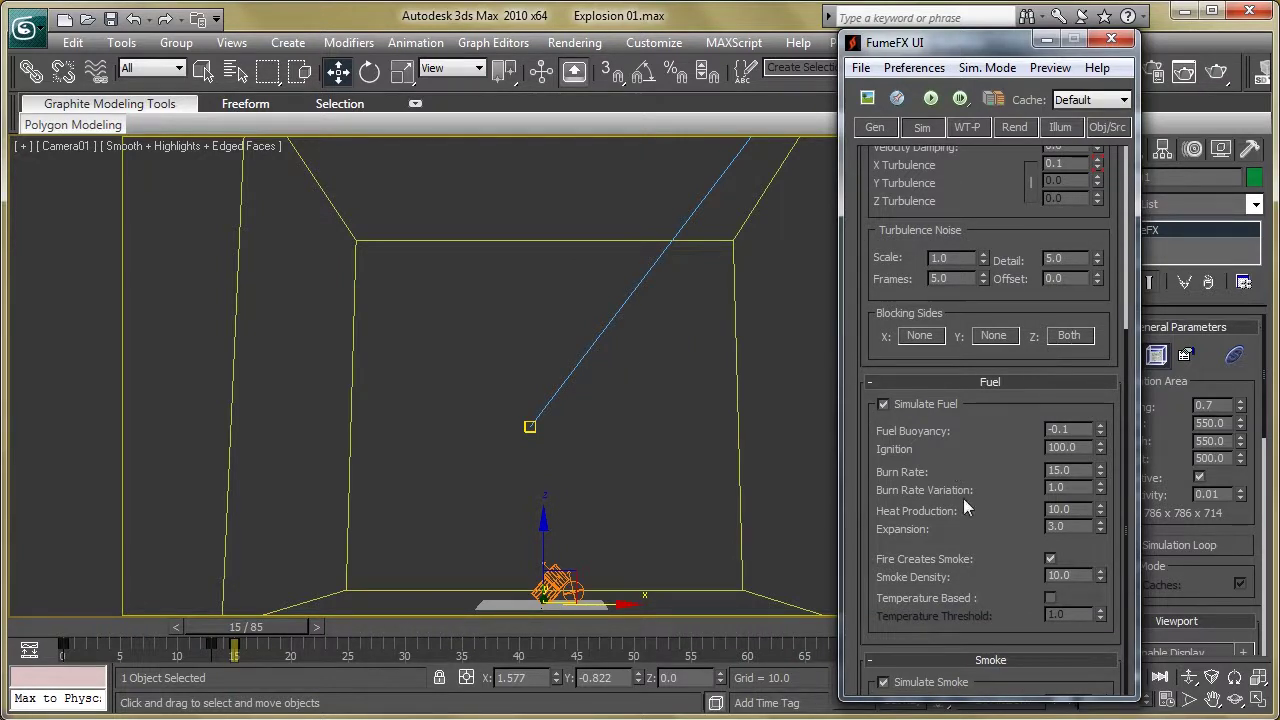
pyautogui.moveTo(963, 498); pyautogui.dragTo(981, 407)
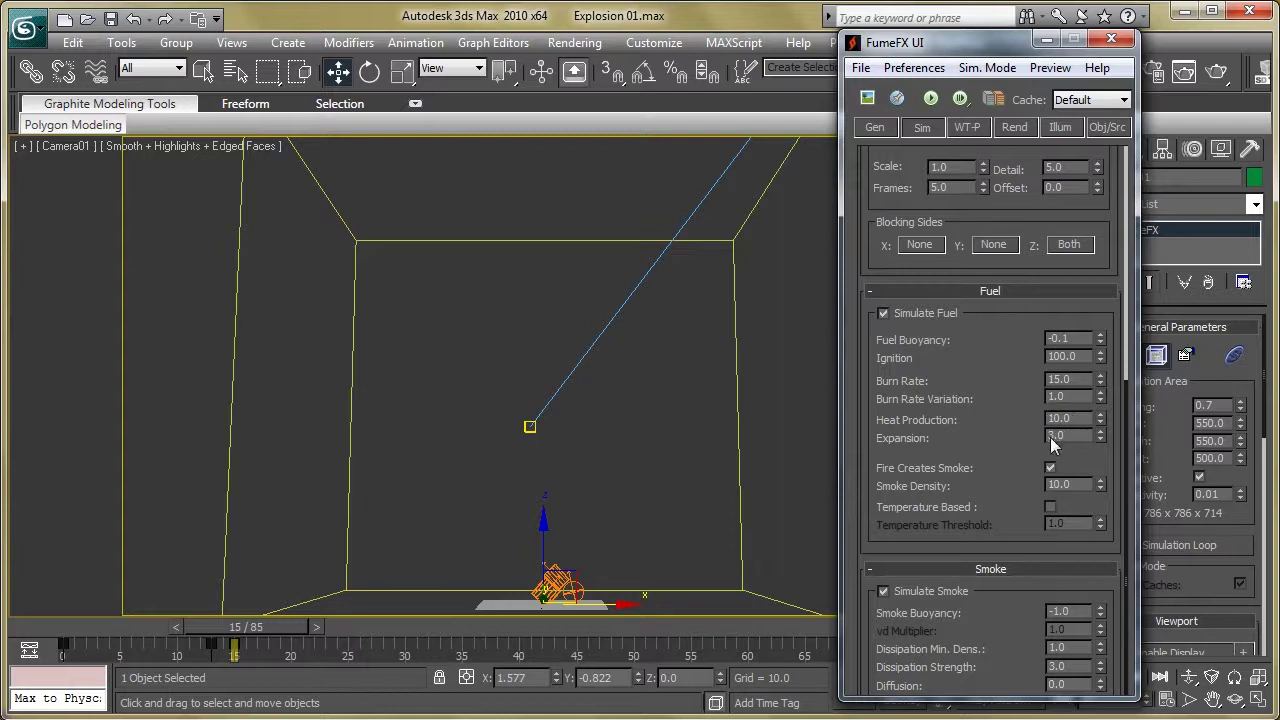
pyautogui.scroll(-2, 920, 448)
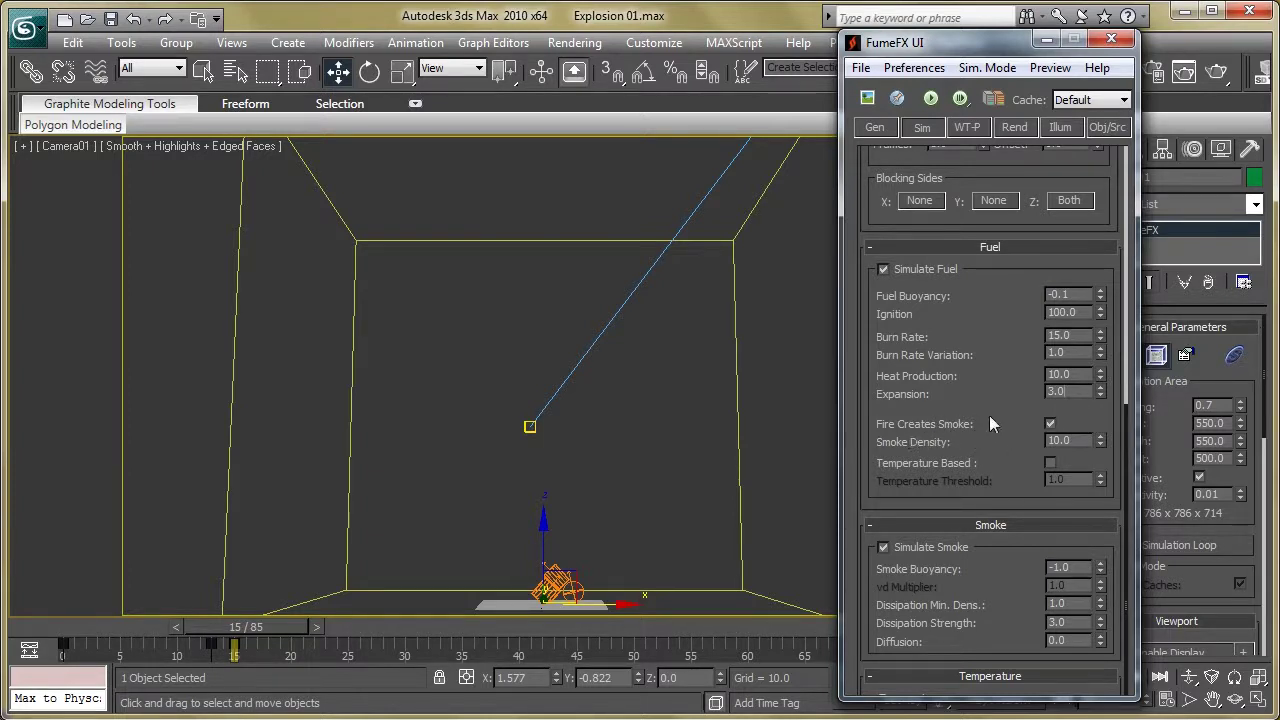
pyautogui.scroll(-1, 989, 400)
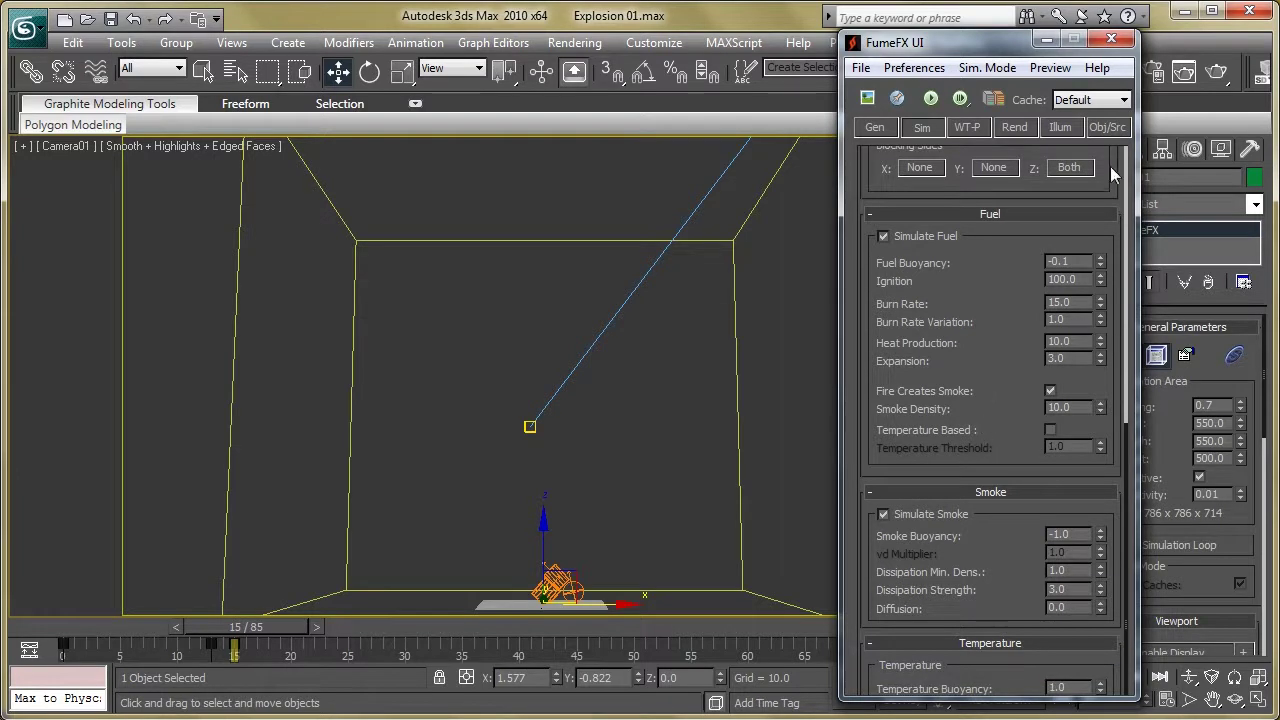
# Check the emitter source parameters, then return to the general parameters (spacing 0.7, frames 0–150).
pyautogui.click(1107, 127)
pyautogui.scroll(-2, 1041, 678)
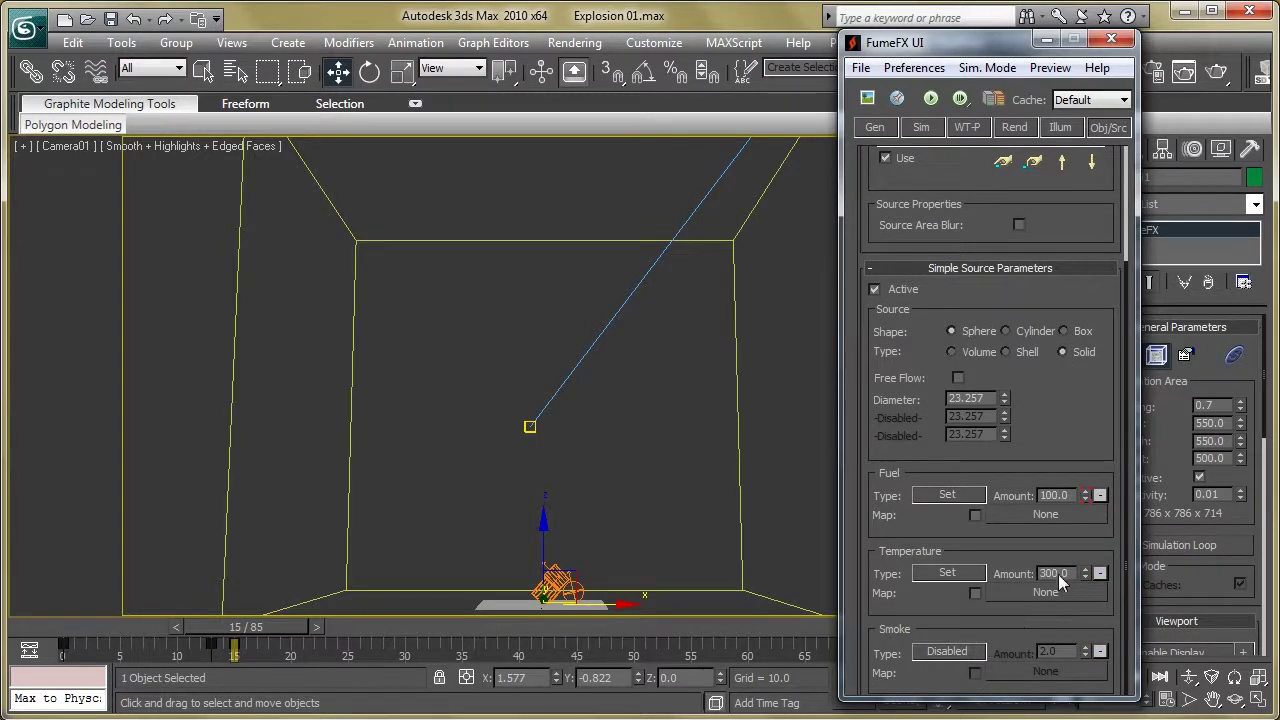
pyautogui.click(922, 130)
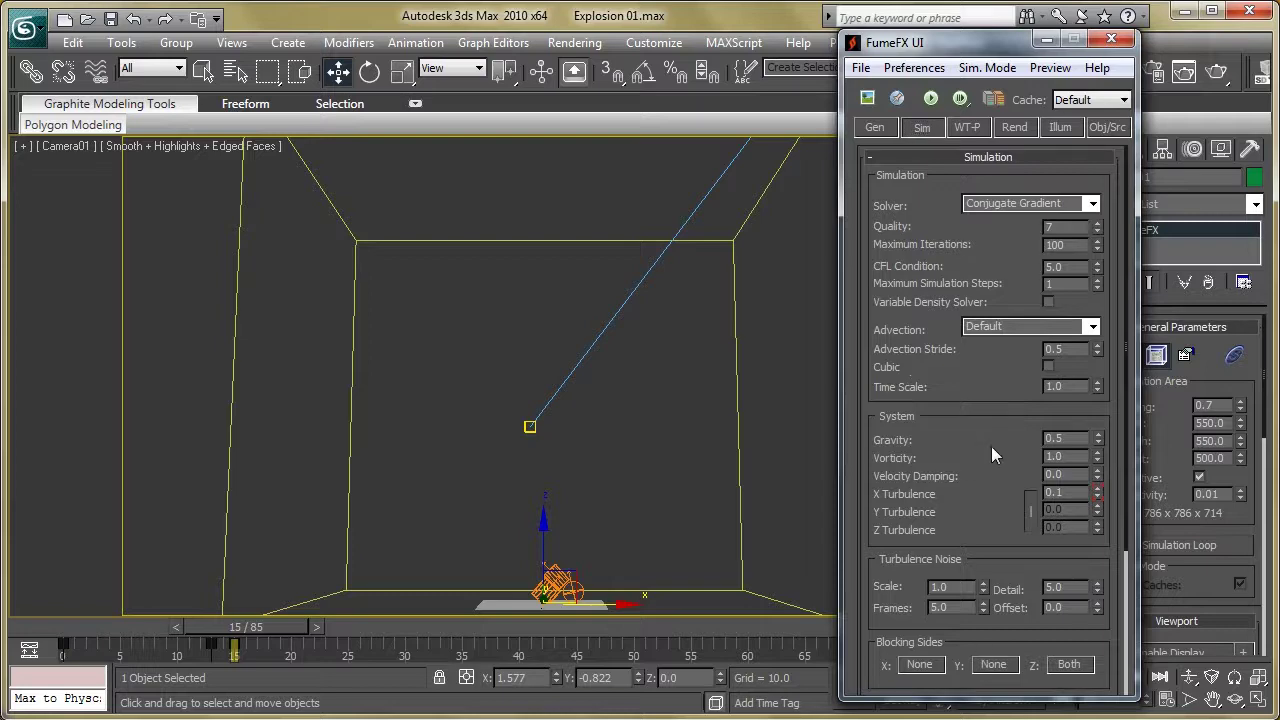
pyautogui.scroll(-5, 991, 446)
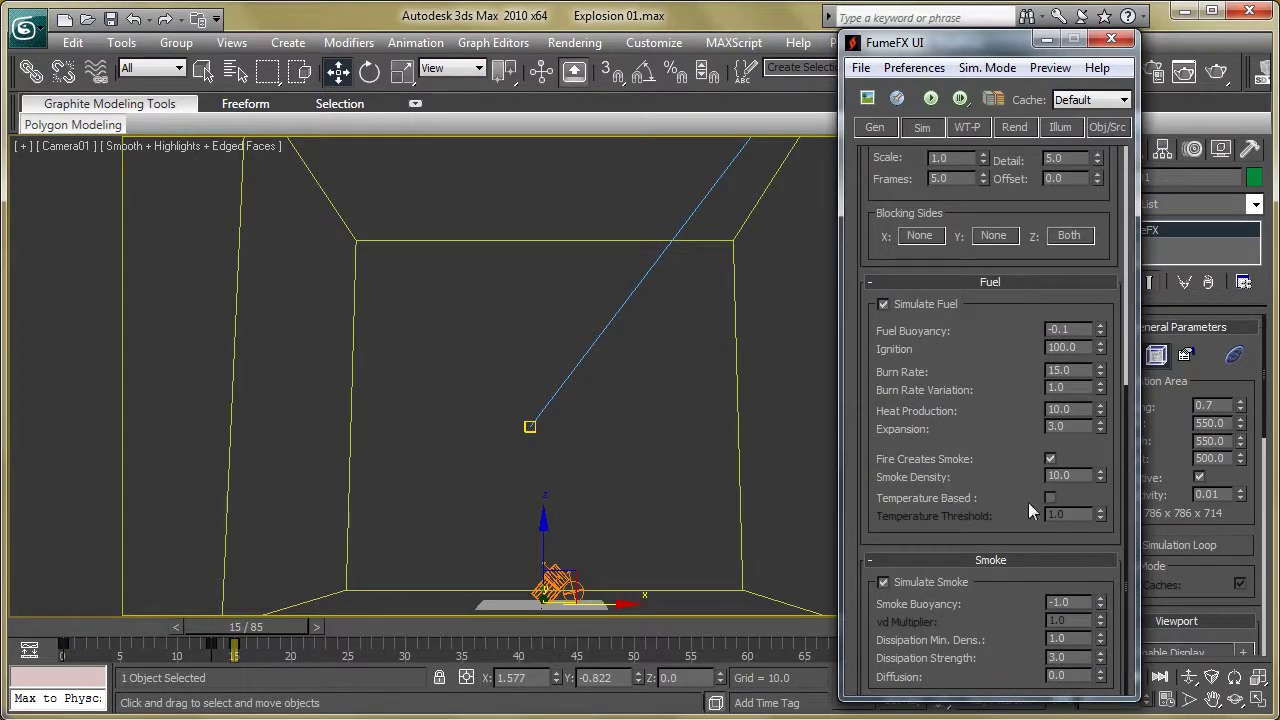
pyautogui.scroll(-3, 1013, 476)
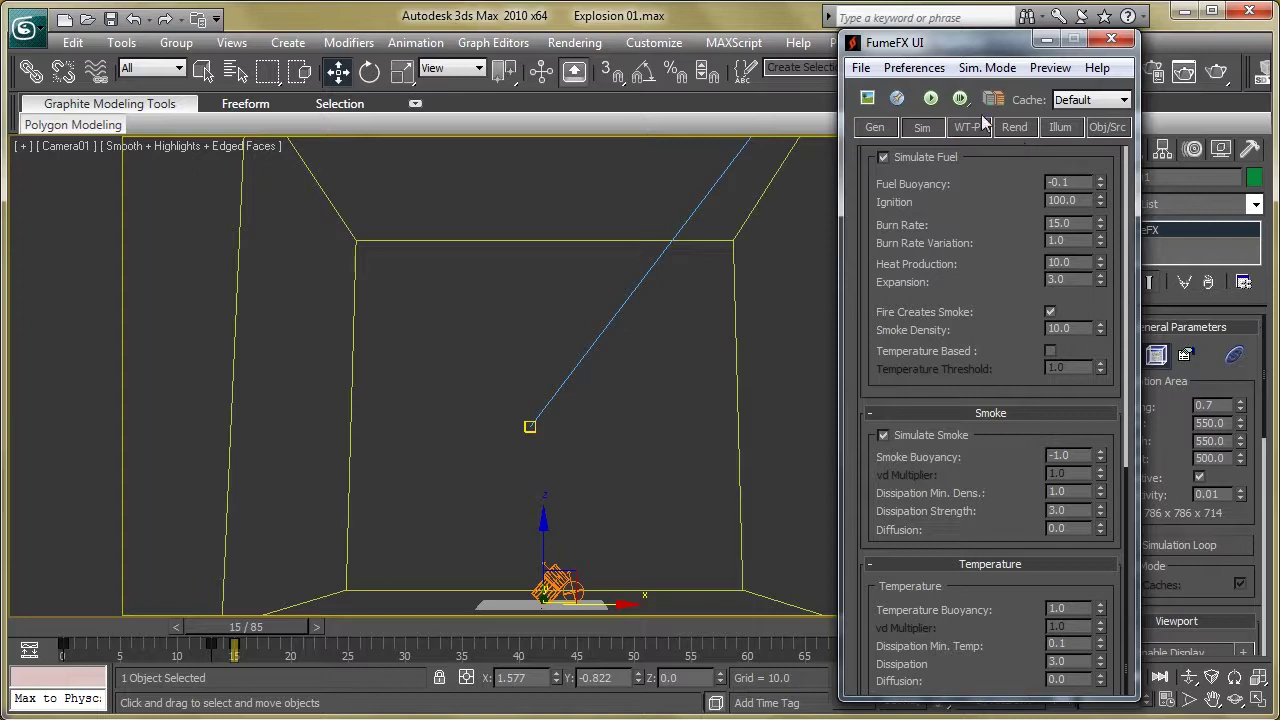
pyautogui.click(884, 128)
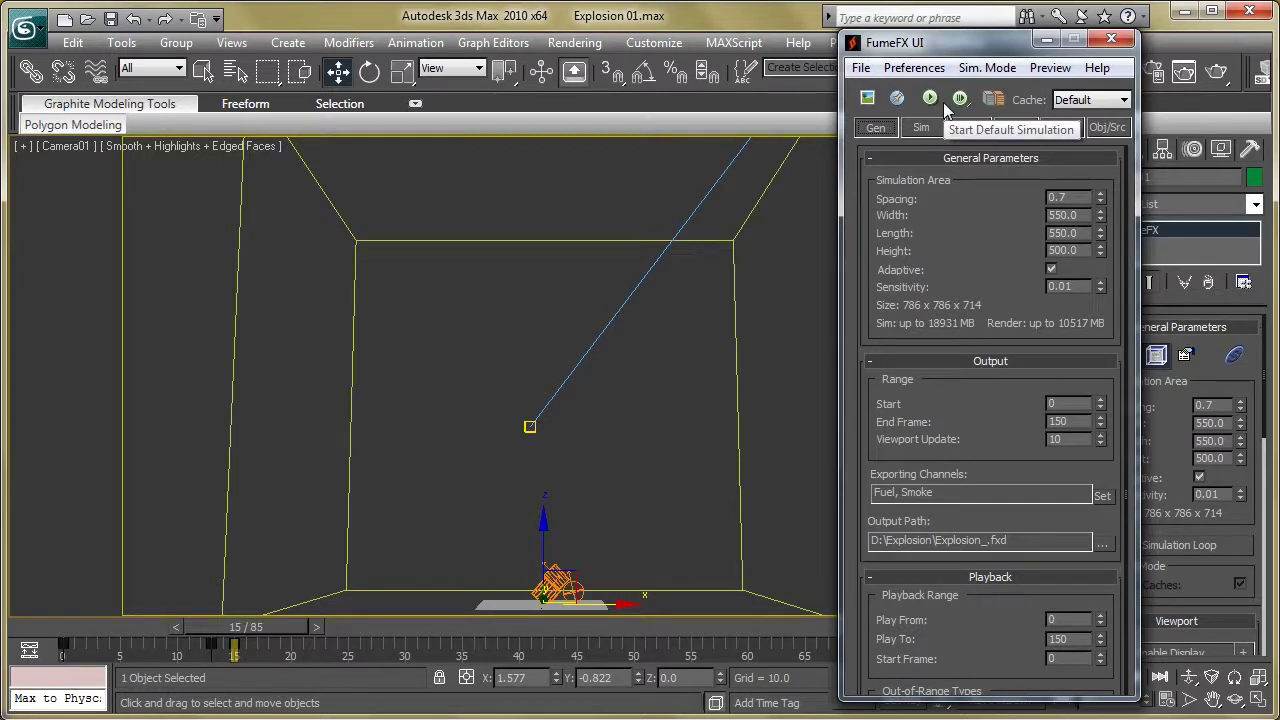
# Open the FumeFX rendering parameters: fire opacity 1.0, smoke high threshold 30.0, smoke opacity 0.8.
pyautogui.click(1001, 132)
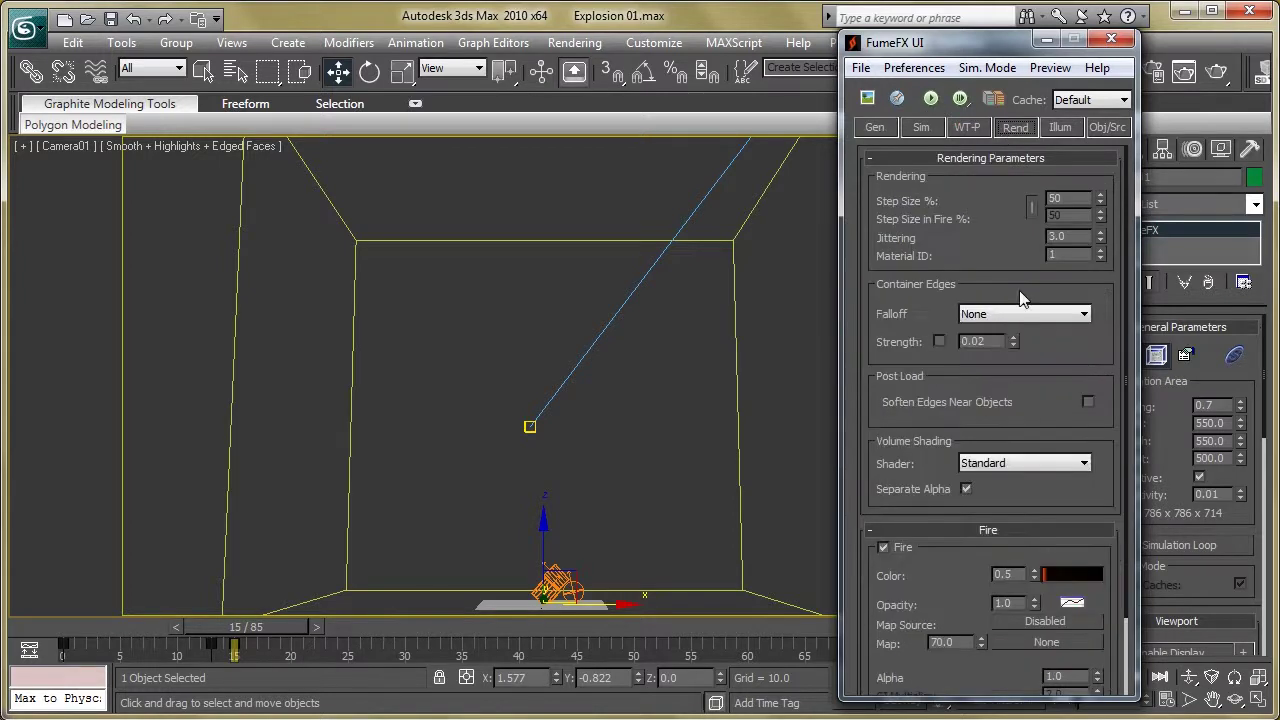
pyautogui.moveTo(1006, 302); pyautogui.dragTo(986, 224)
pyautogui.moveTo(970, 44); pyautogui.dragTo(786, 31)
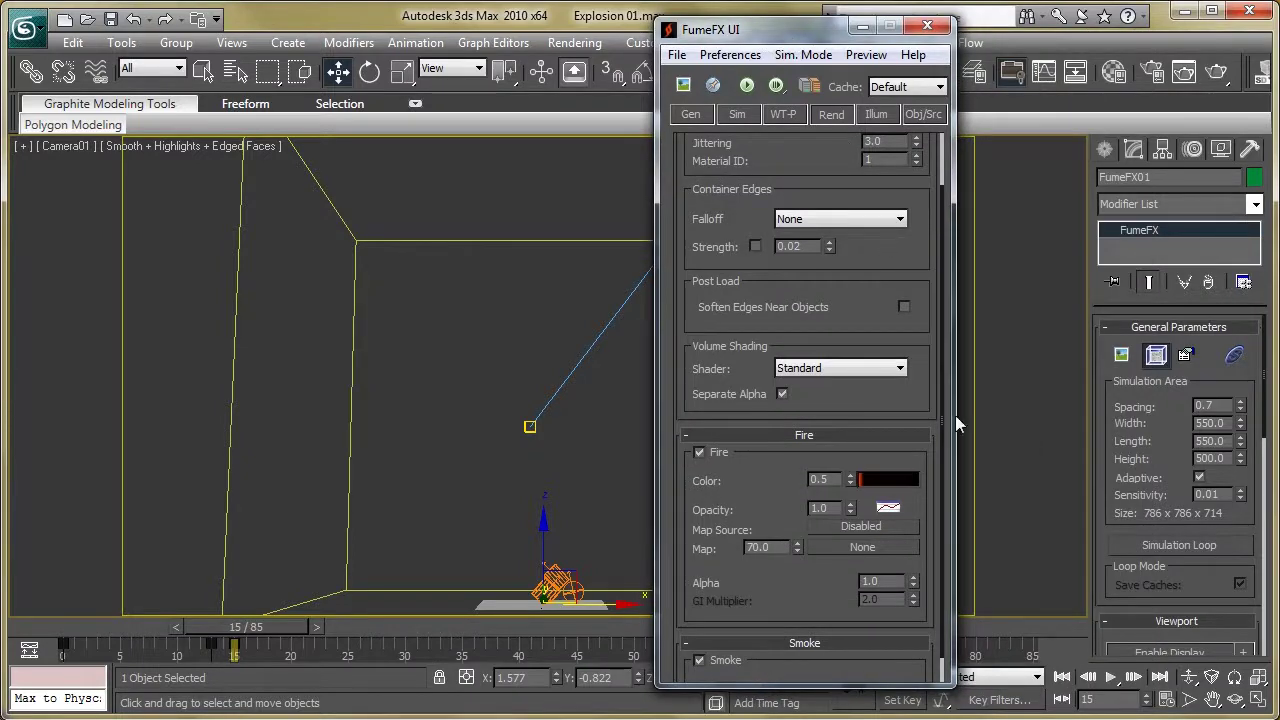
pyautogui.scroll(-6, 916, 288)
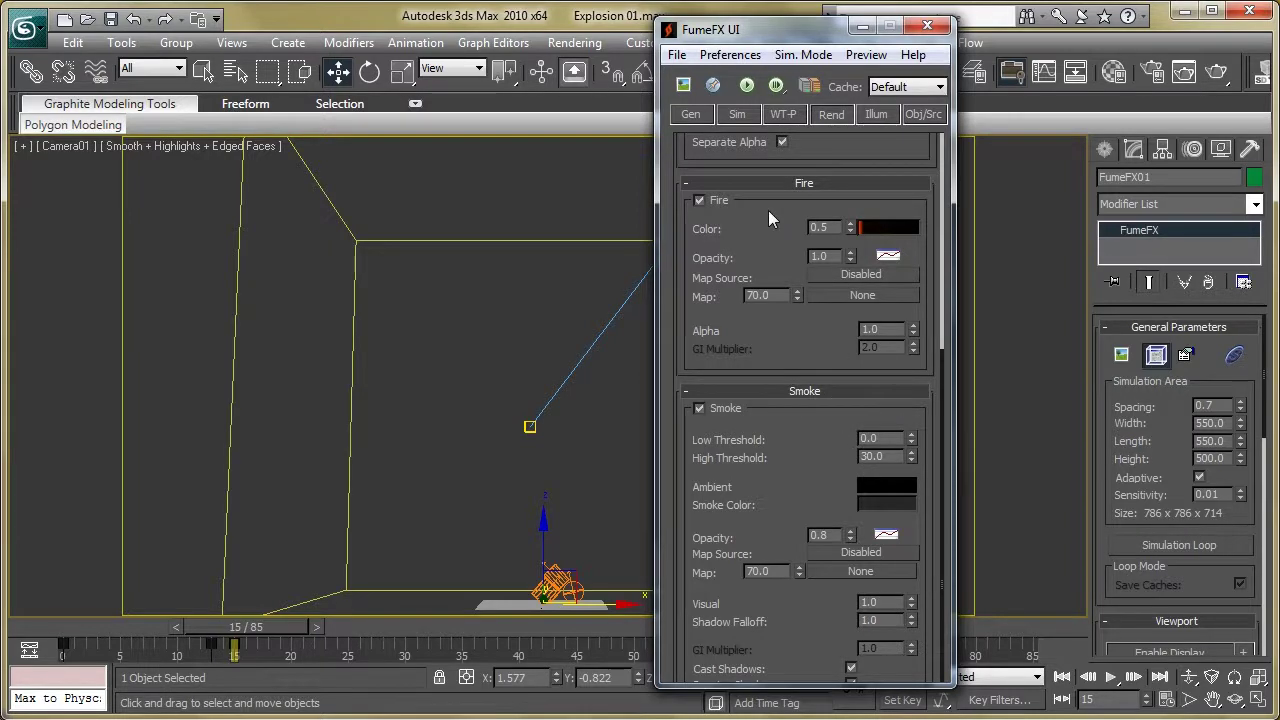
# Set the first fire gradient key to bright orange (1.0, 0.4, 0.0).
pyautogui.click(888, 236)
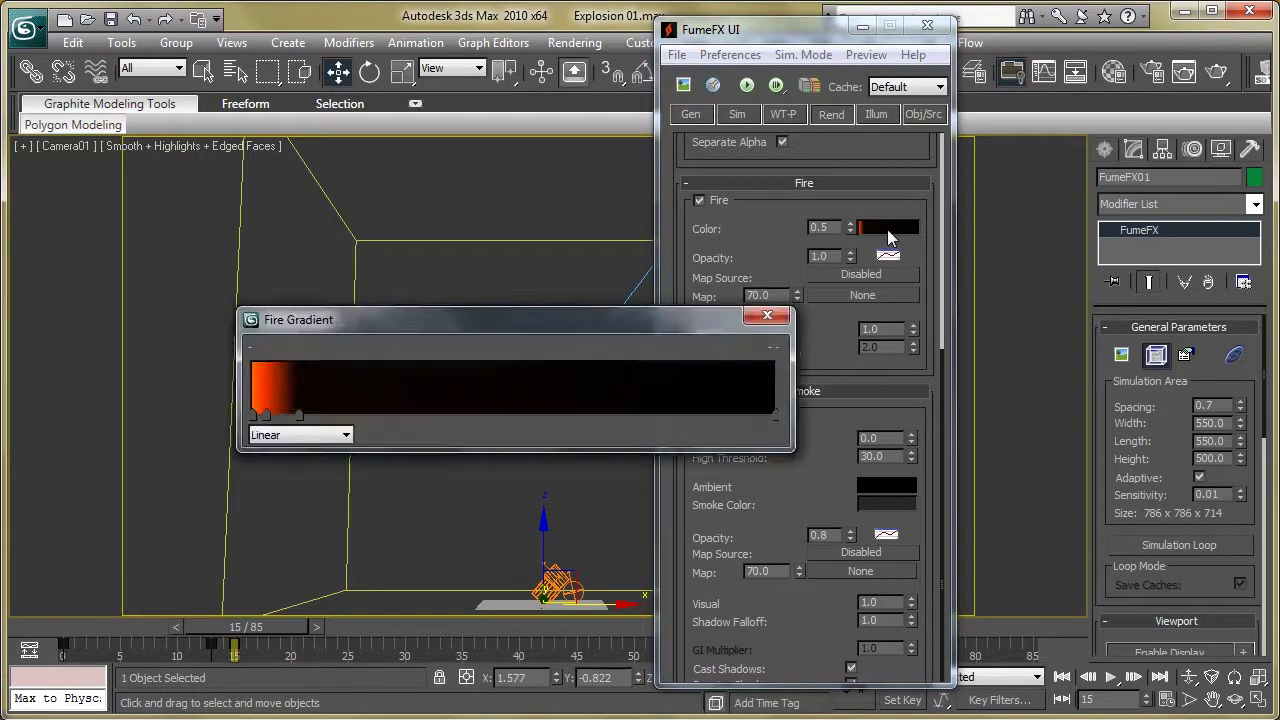
pyautogui.moveTo(380, 340); pyautogui.dragTo(590, 360)
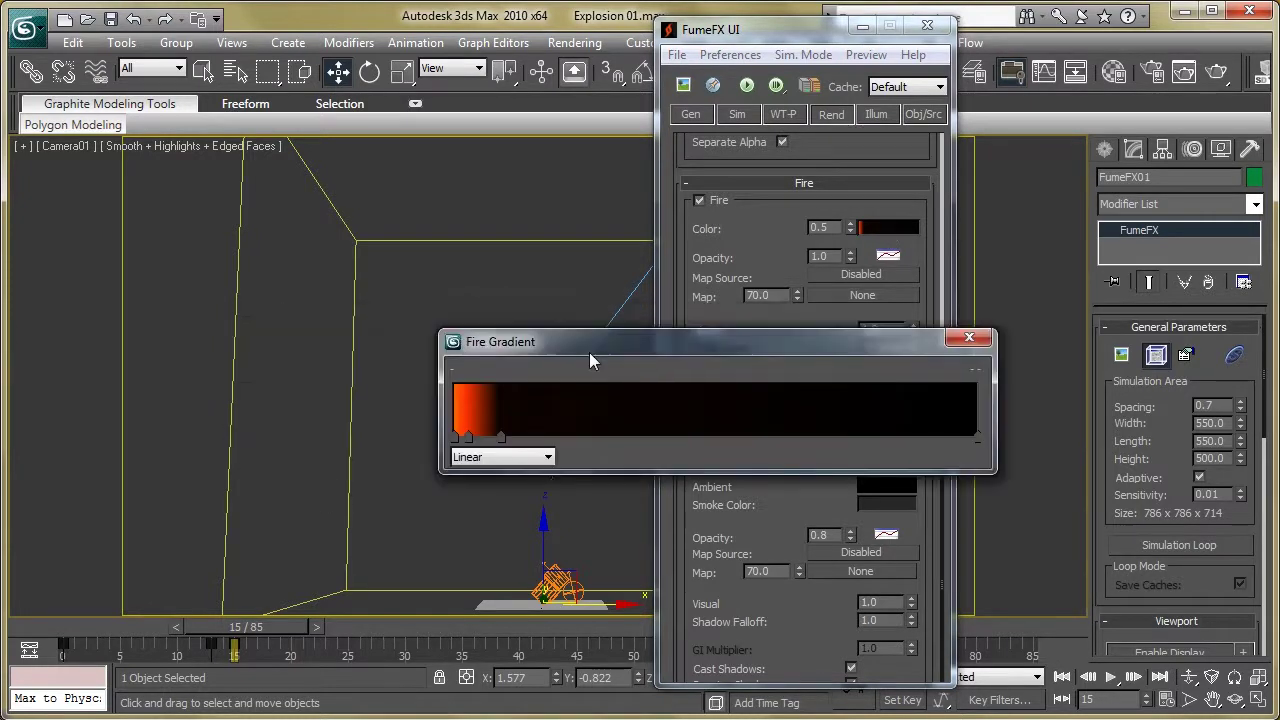
pyautogui.click(455, 441)
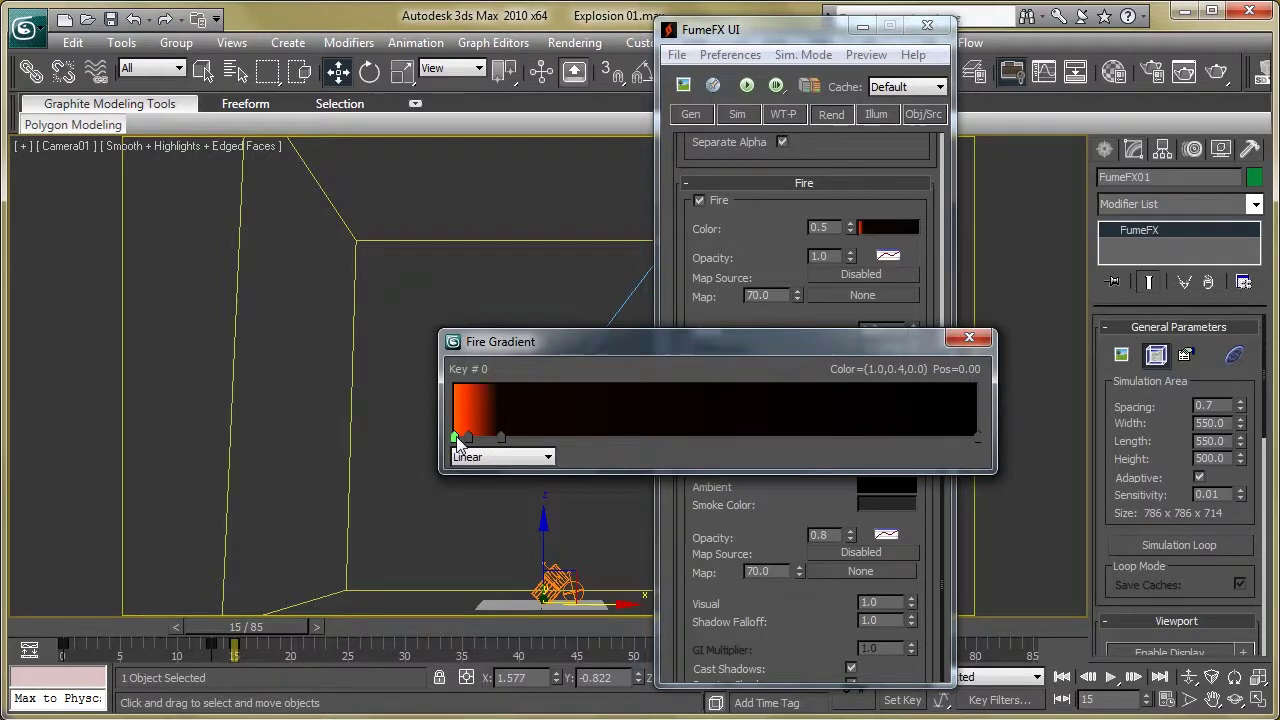
pyautogui.moveTo(510, 354); pyautogui.dragTo(643, 360)
pyautogui.doubleClick(587, 444)
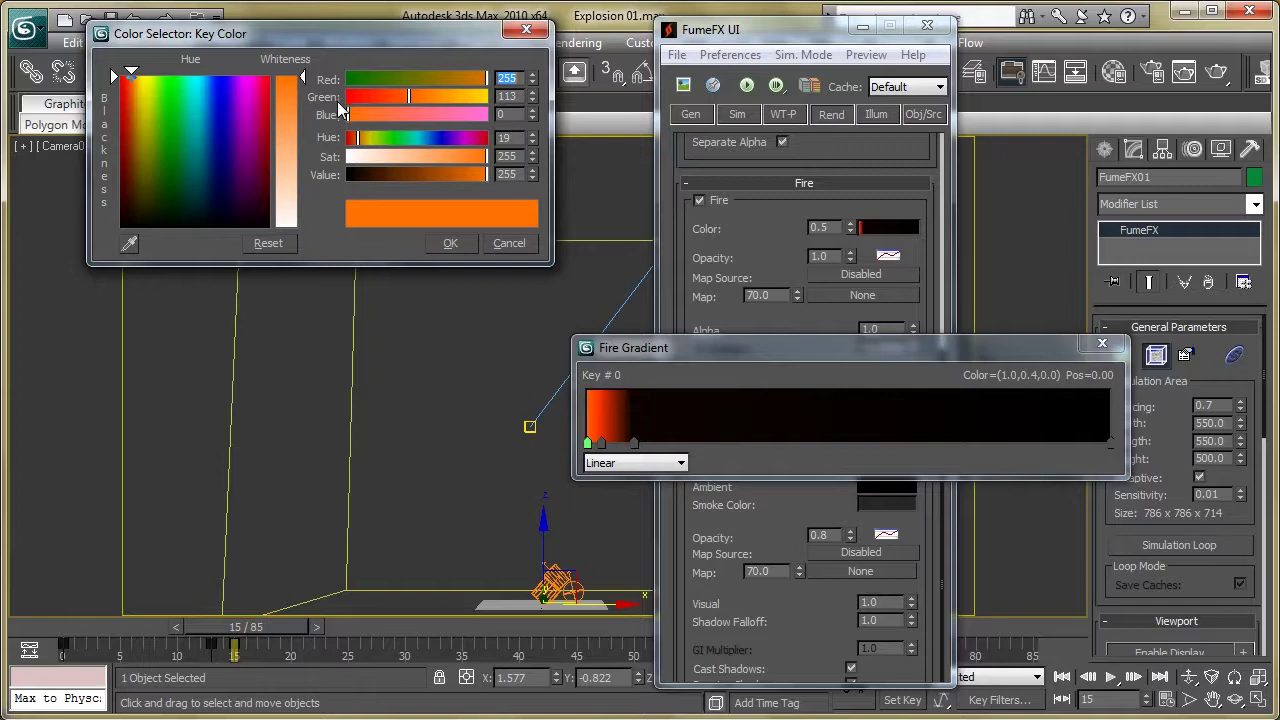
pyautogui.click(451, 244)
# Set the second fire gradient key to red-orange (1.0, 0.2, 0.0) and inspect the remaining keys.
pyautogui.click(601, 443)
pyautogui.doubleClick(601, 443)
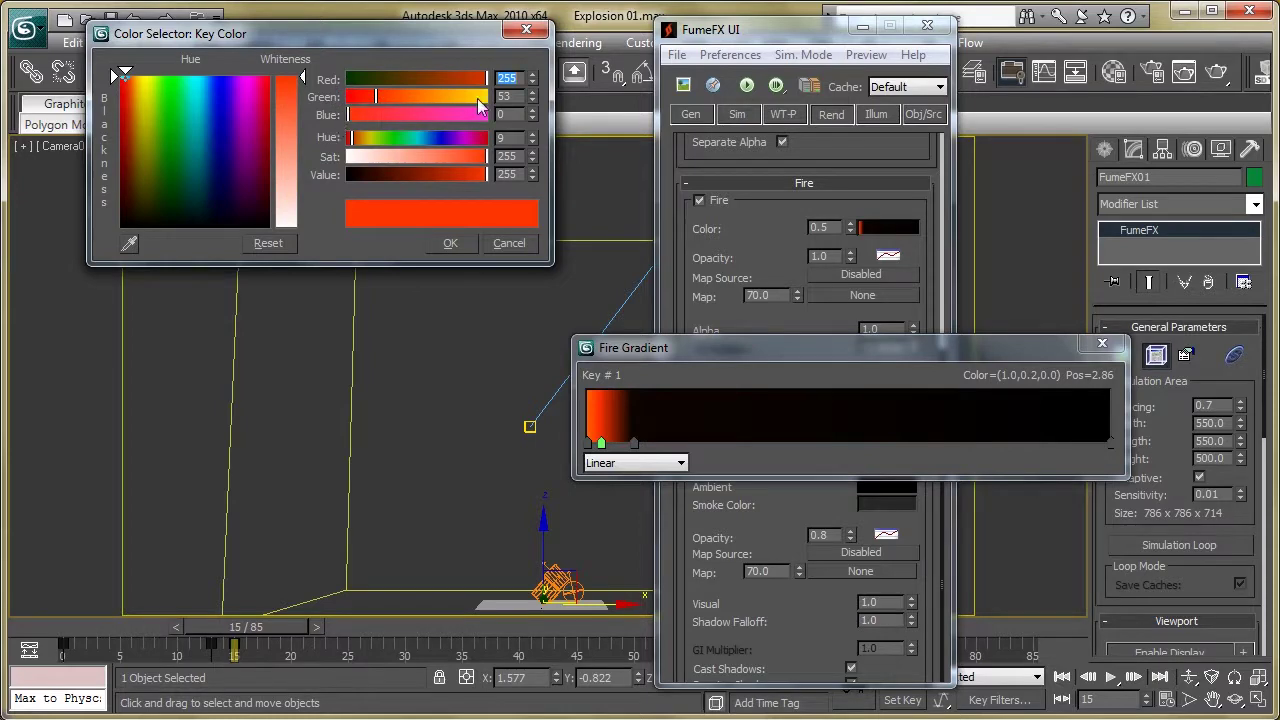
pyautogui.click(451, 245)
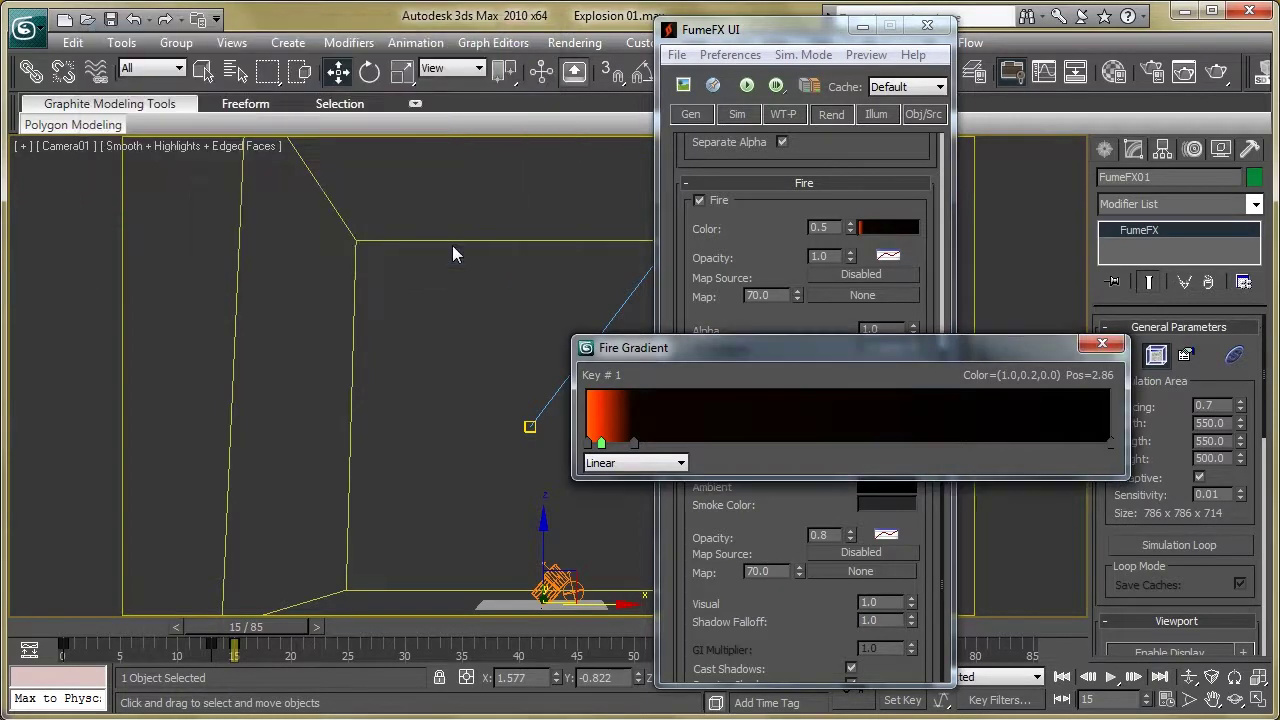
pyautogui.click(634, 442)
pyautogui.click(1109, 443)
# Close the fire gradient editor and set the smoke colour to dark grey (39, 39, 39).
pyautogui.click(1102, 344)
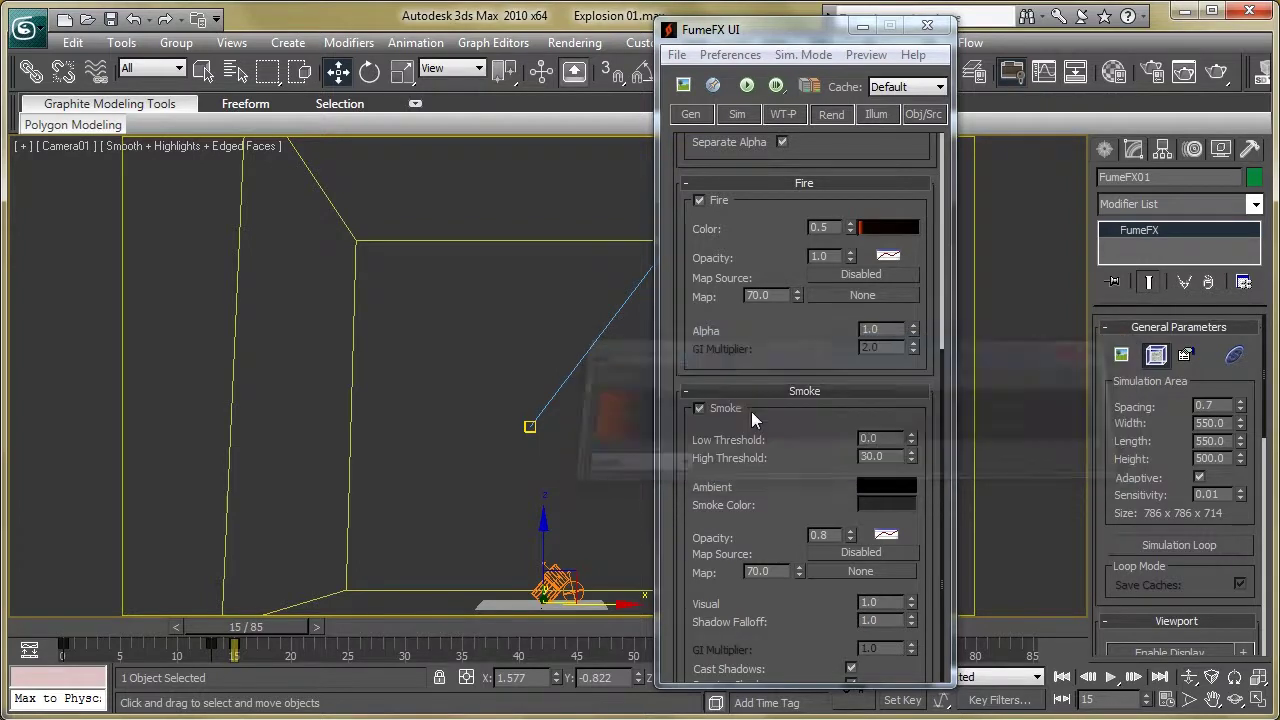
pyautogui.moveTo(785, 333); pyautogui.dragTo(792, 274)
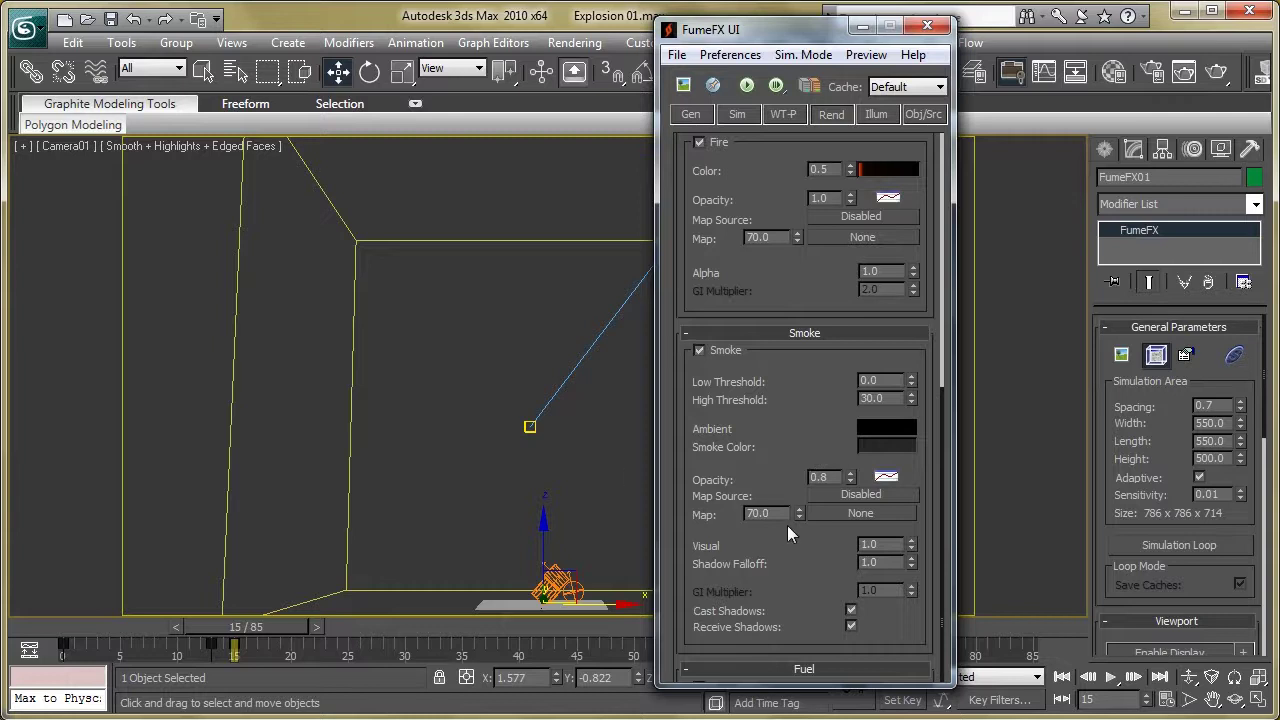
pyautogui.click(888, 446)
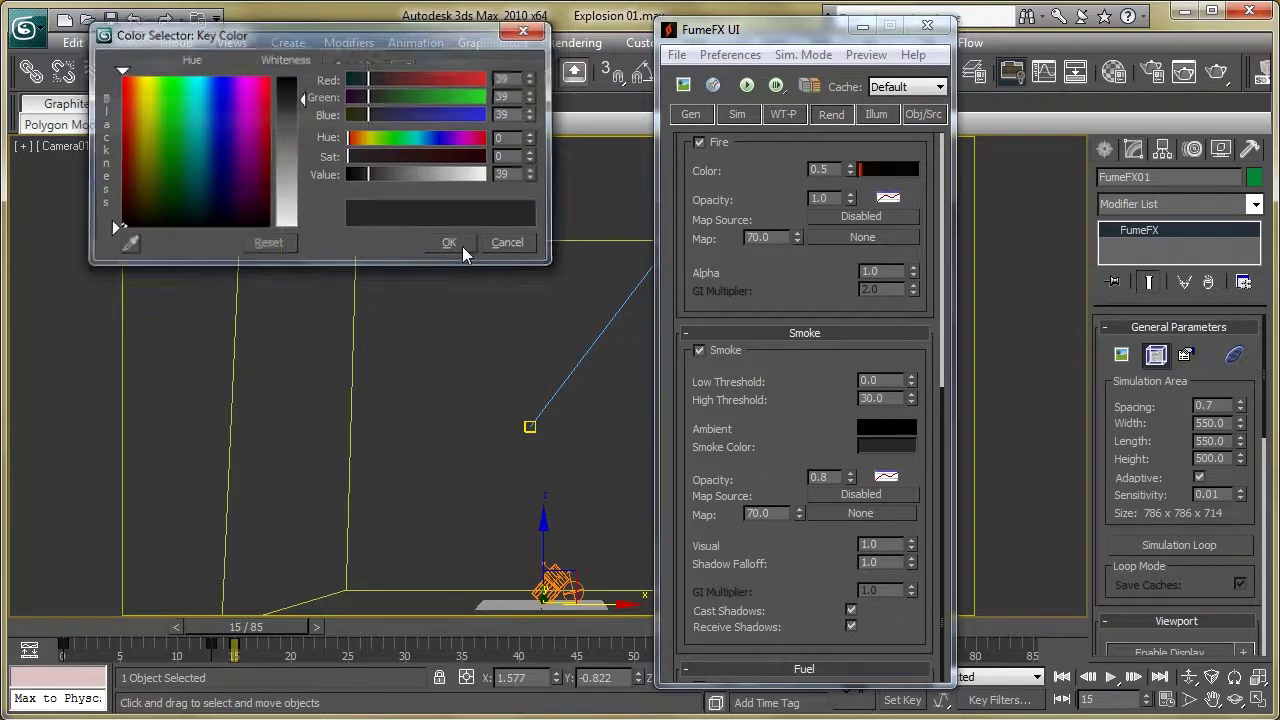
pyautogui.click(463, 246)
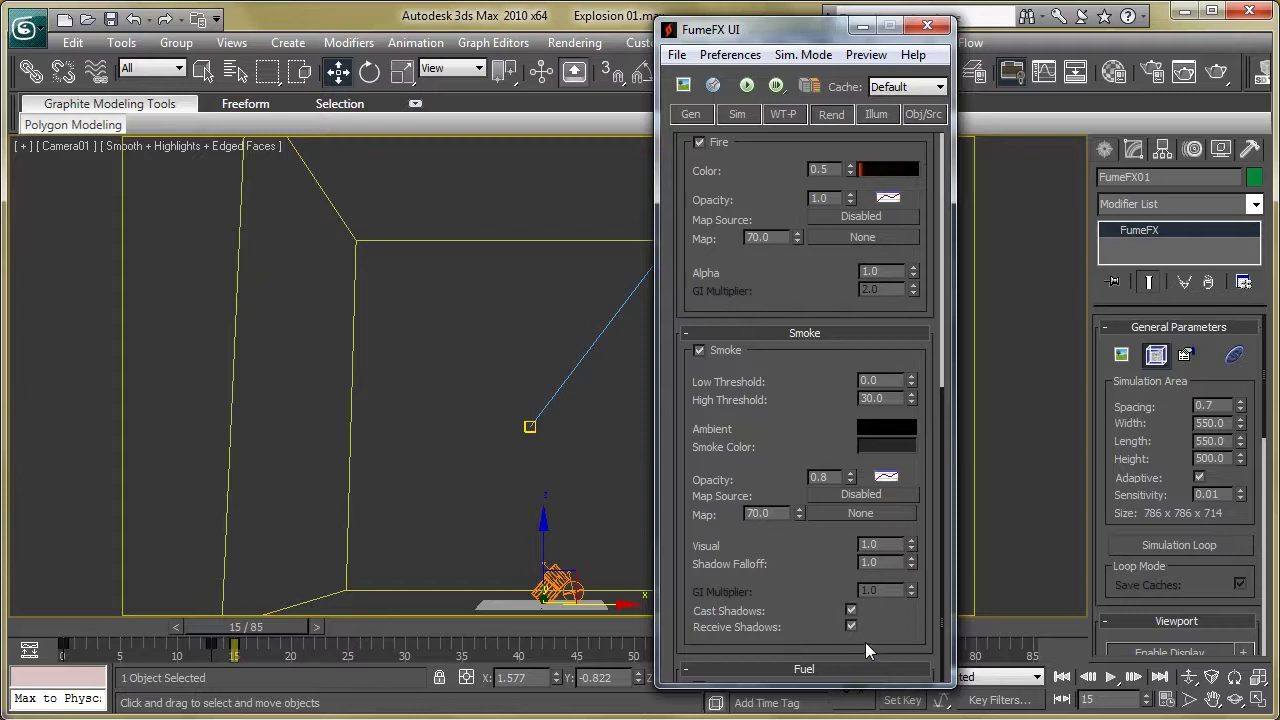
# Slide the FumeFX settings window right to uncover the explosion scene.
pyautogui.scroll(5, 796, 532)
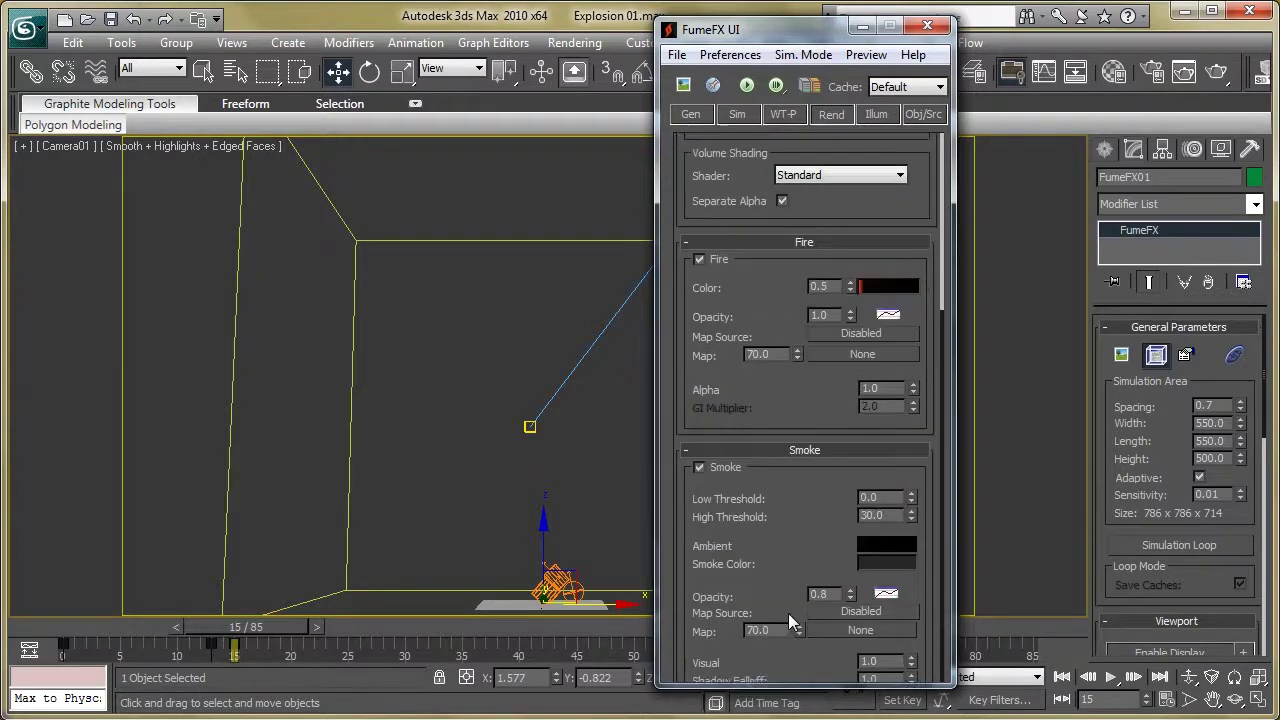
pyautogui.scroll(-5, 782, 485)
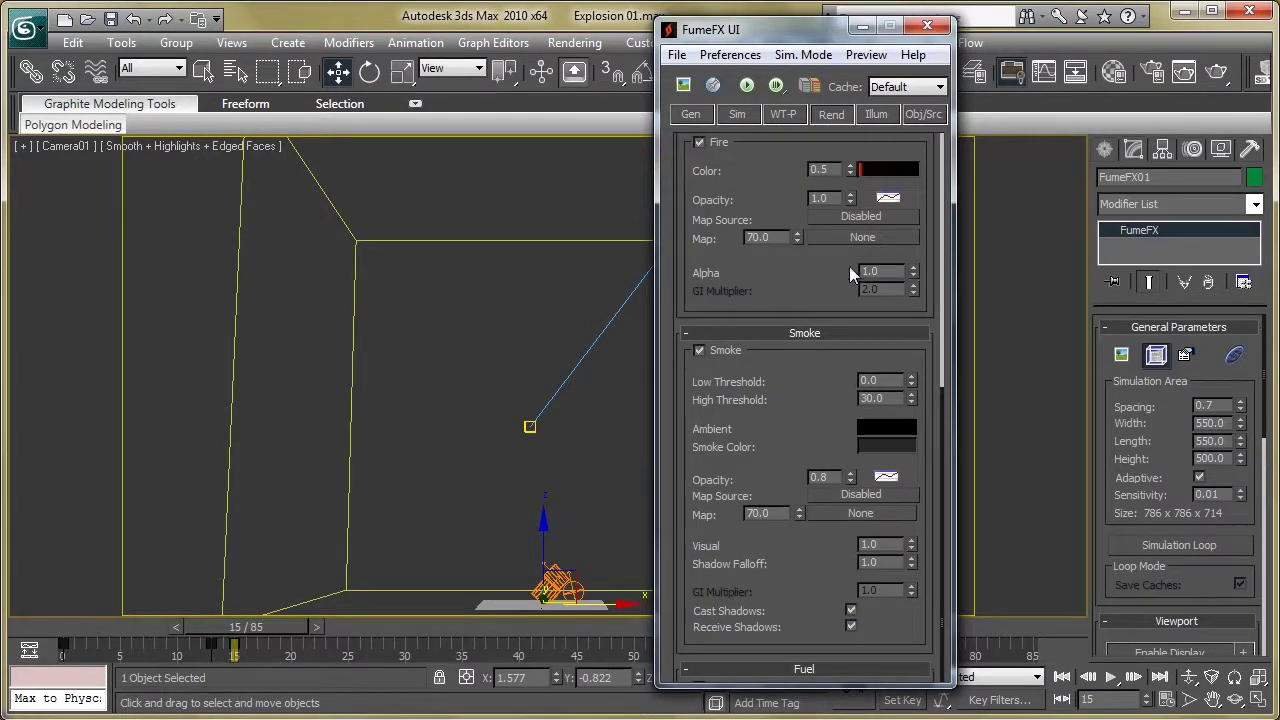
pyautogui.moveTo(815, 29); pyautogui.dragTo(947, 29)
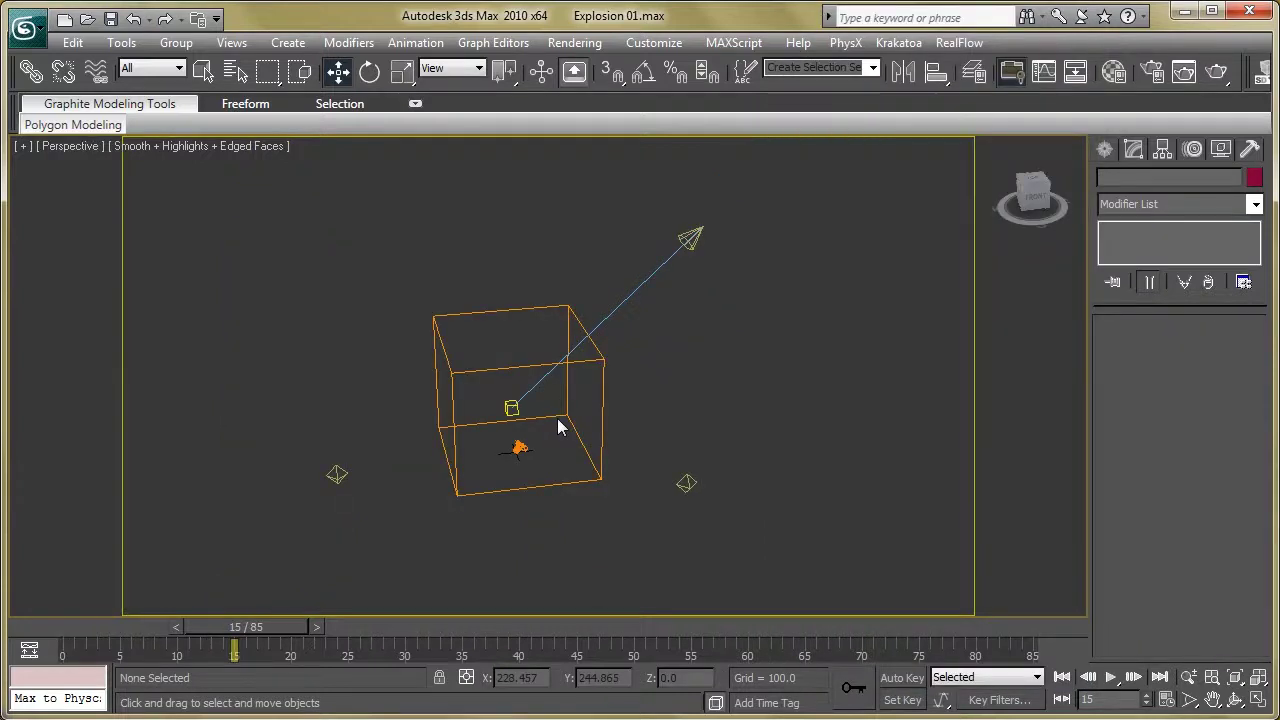
pyautogui.moveTo(471, 521); pyautogui.dragTo(459, 504, button='middle')
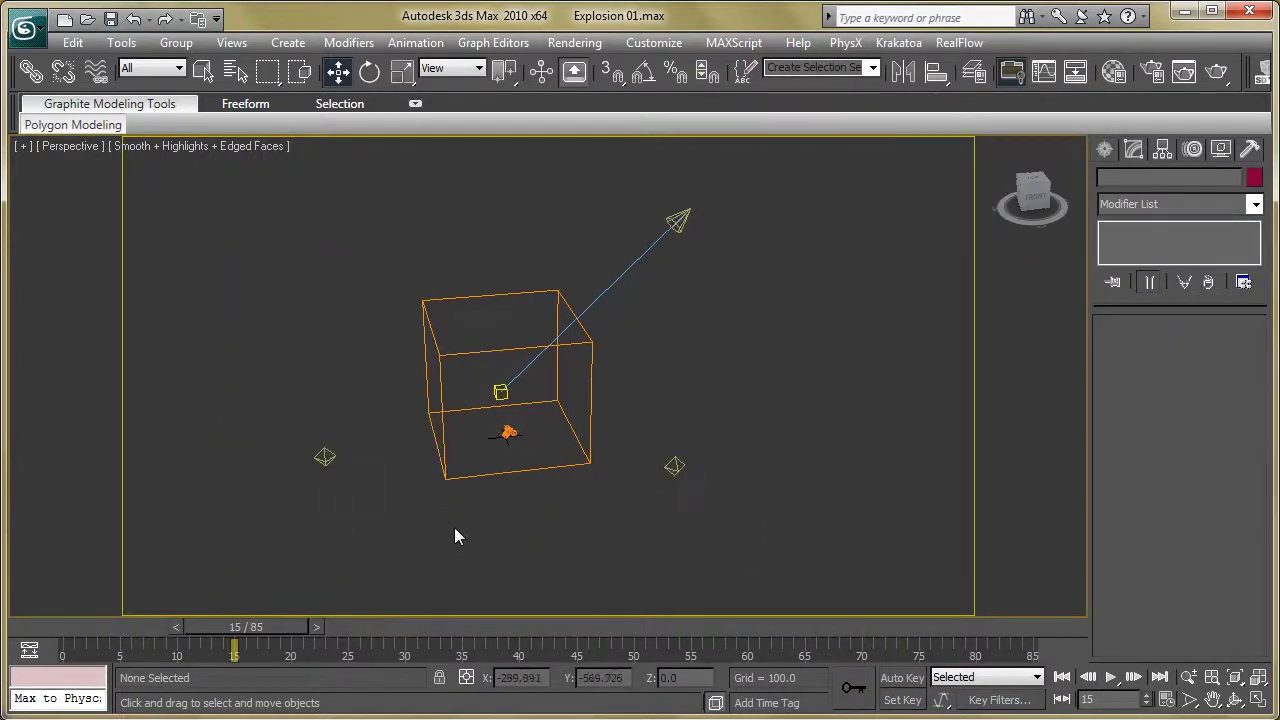
pyautogui.moveTo(599, 424); pyautogui.dragTo(537, 486, button='middle')
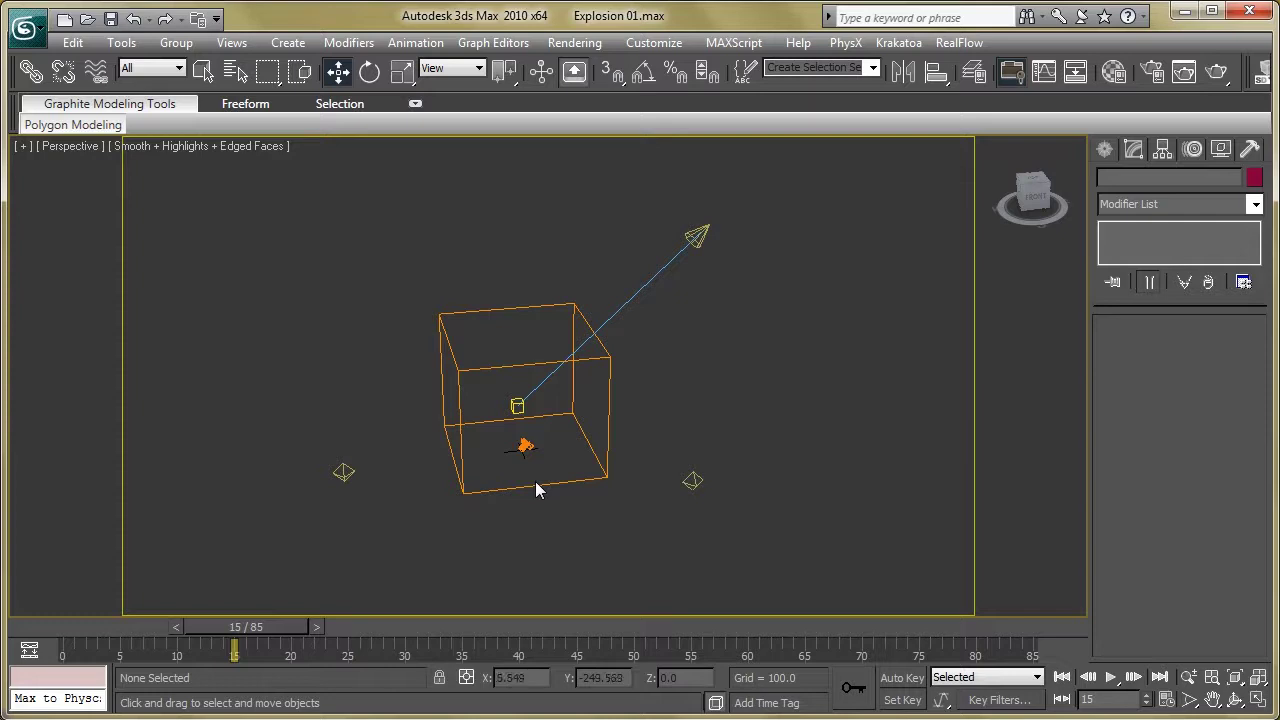
pyautogui.click(343, 472)
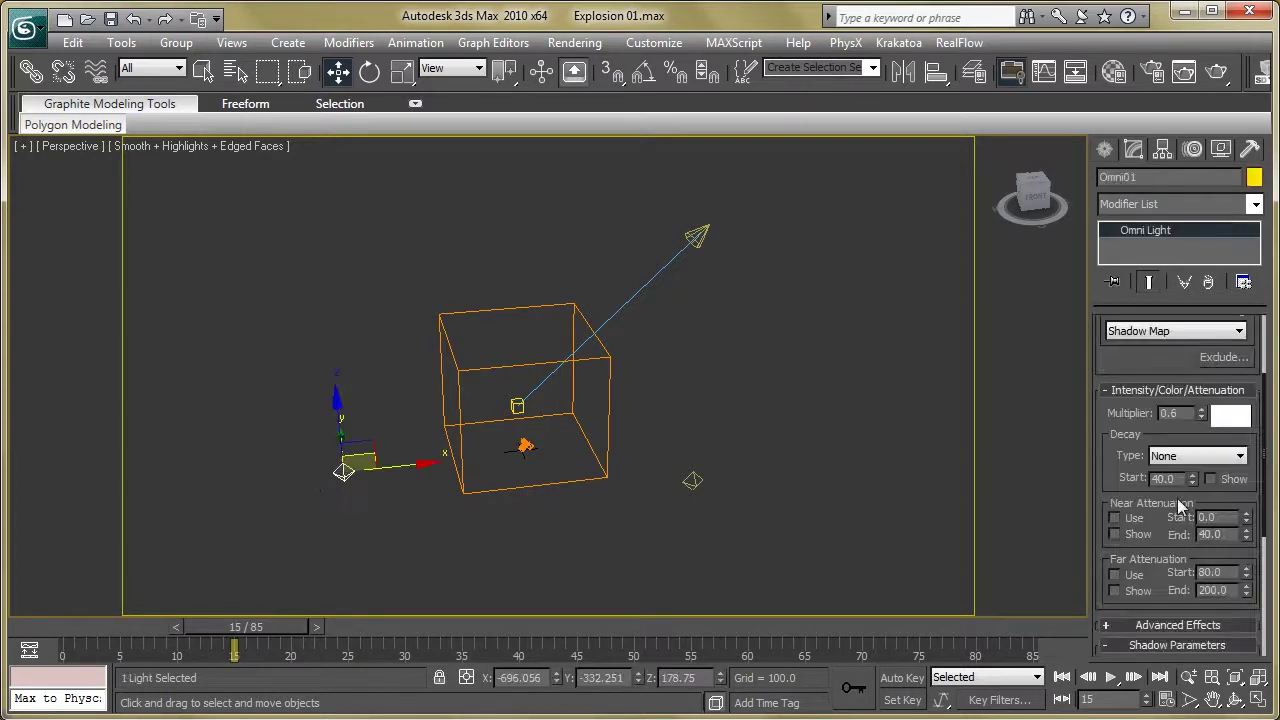
pyautogui.moveTo(1130, 368); pyautogui.dragTo(1127, 498)
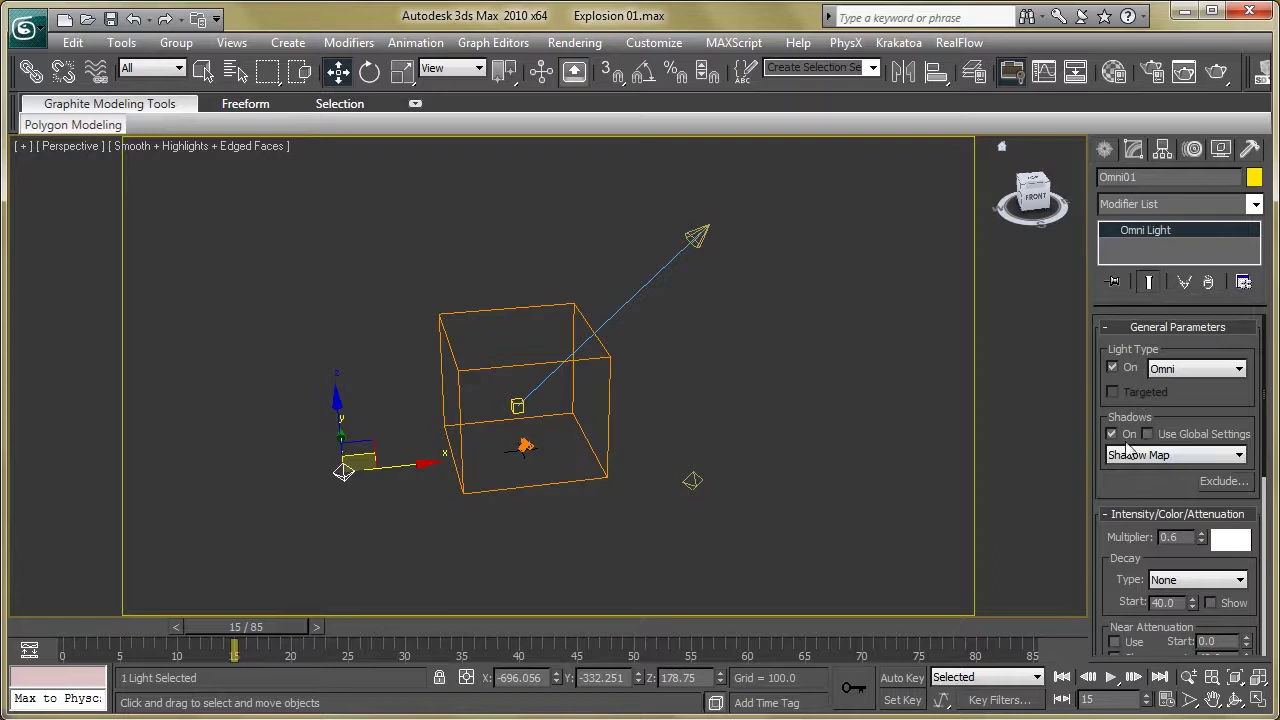
pyautogui.scroll(-2, 1136, 497)
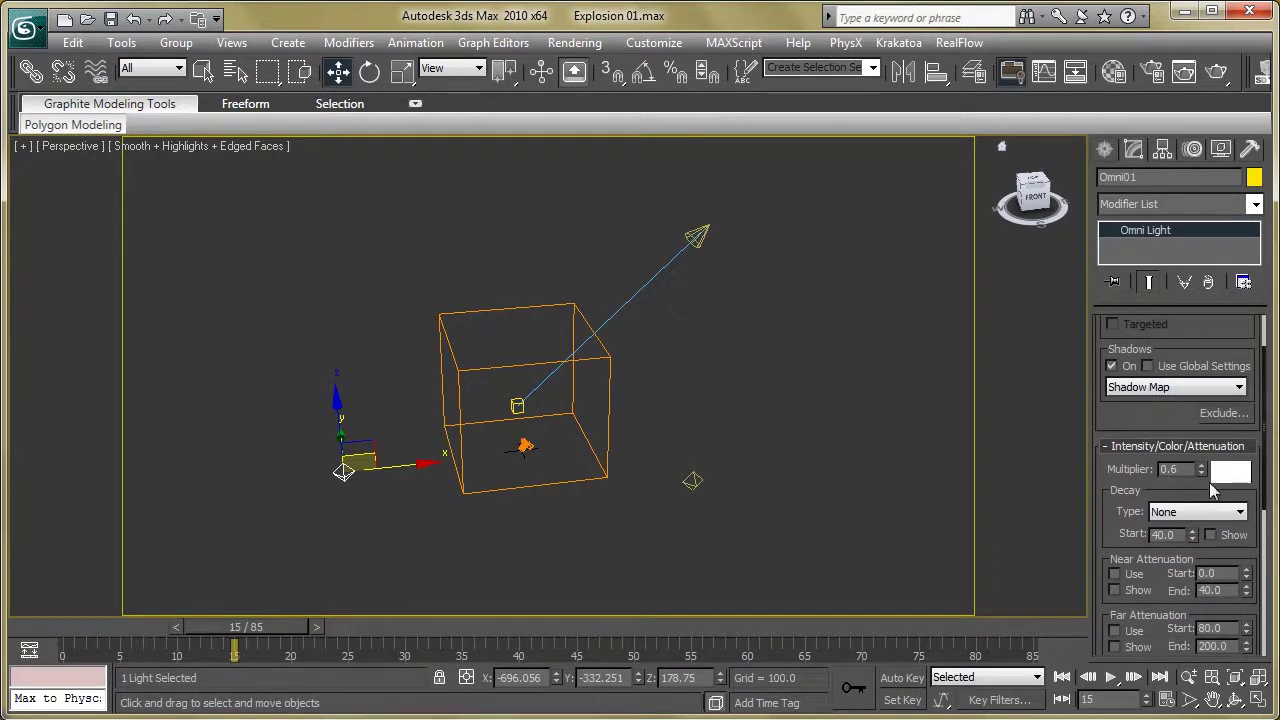
pyautogui.scroll(-4, 1127, 365)
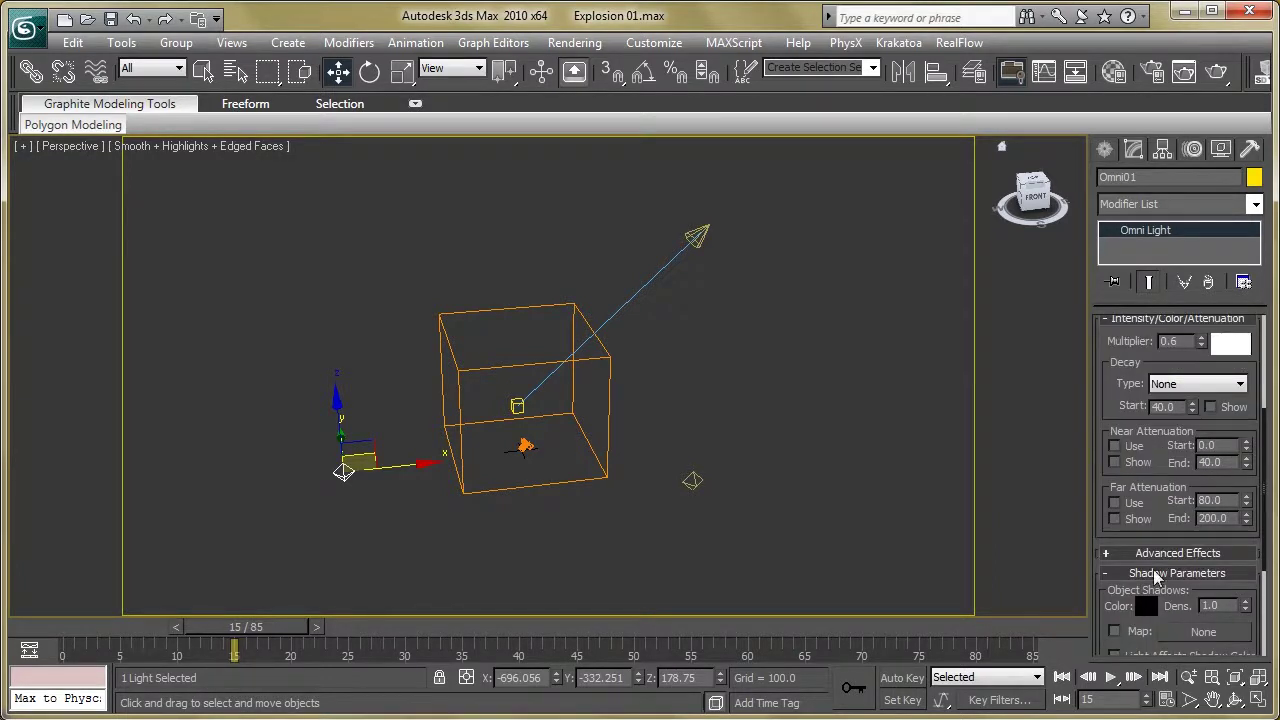
pyautogui.scroll(-3, 1155, 576)
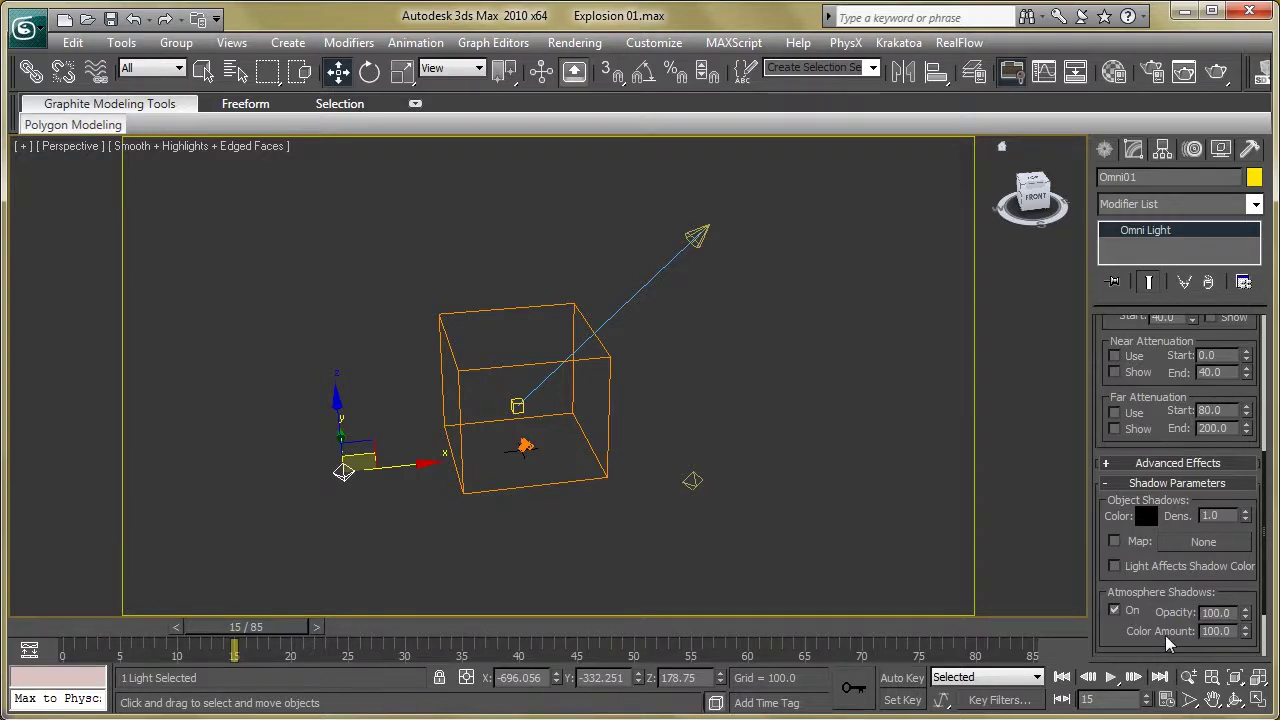
pyautogui.moveTo(471, 500); pyautogui.dragTo(429, 503, button='middle')
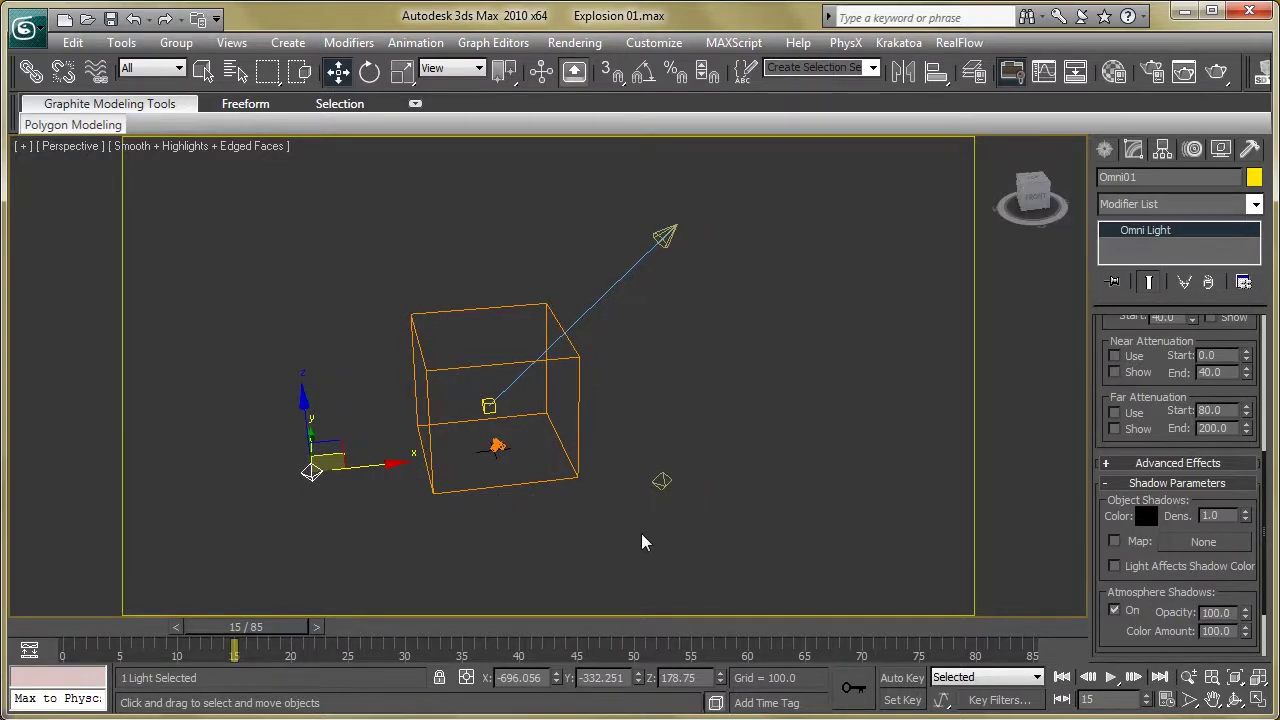
pyautogui.click(662, 482)
pyautogui.moveTo(1102, 350); pyautogui.dragTo(1091, 548)
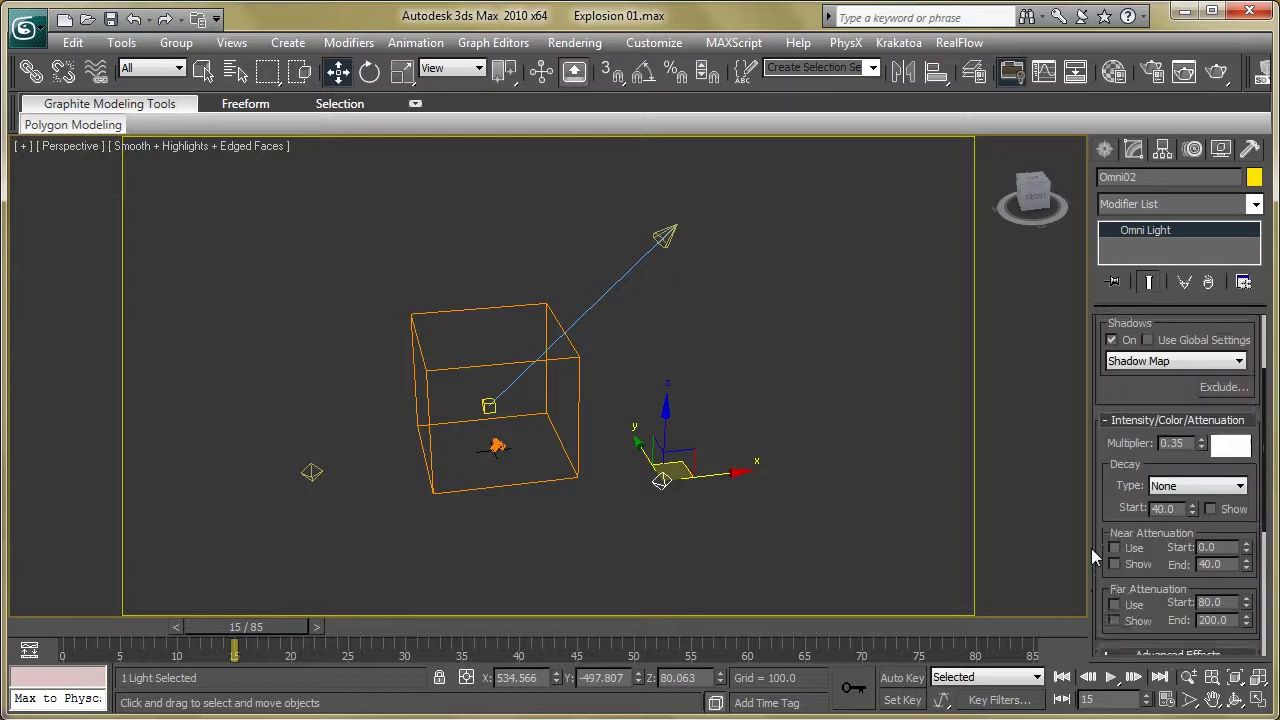
pyautogui.scroll(2, 1090, 629)
pyautogui.scroll(-1, 1108, 482)
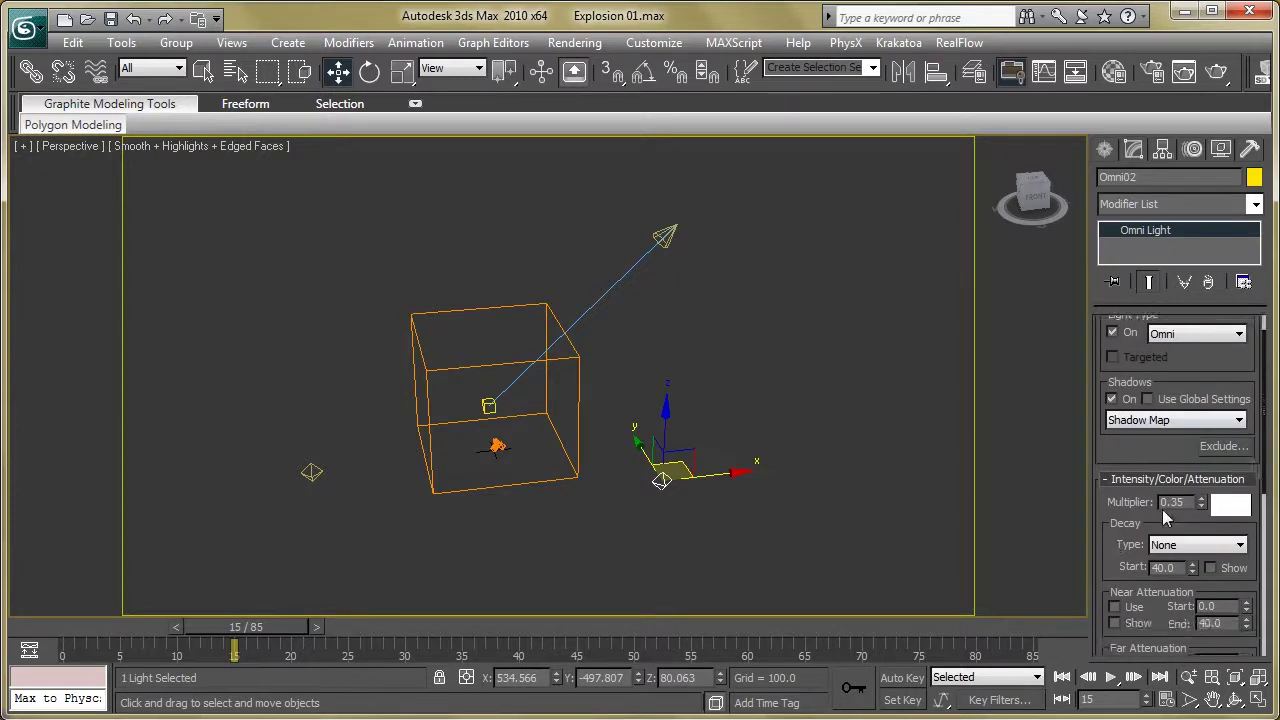
pyautogui.scroll(-3, 1105, 537)
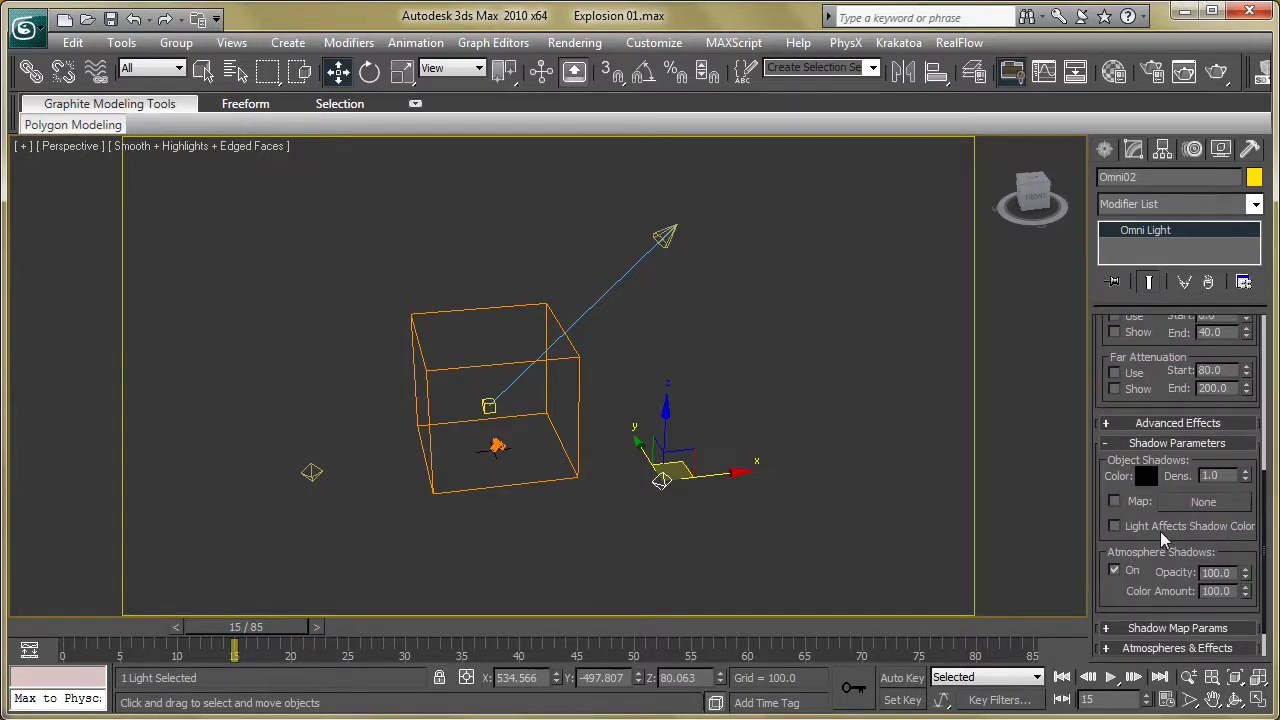
pyautogui.moveTo(439, 373); pyautogui.dragTo(492, 426, button='middle')
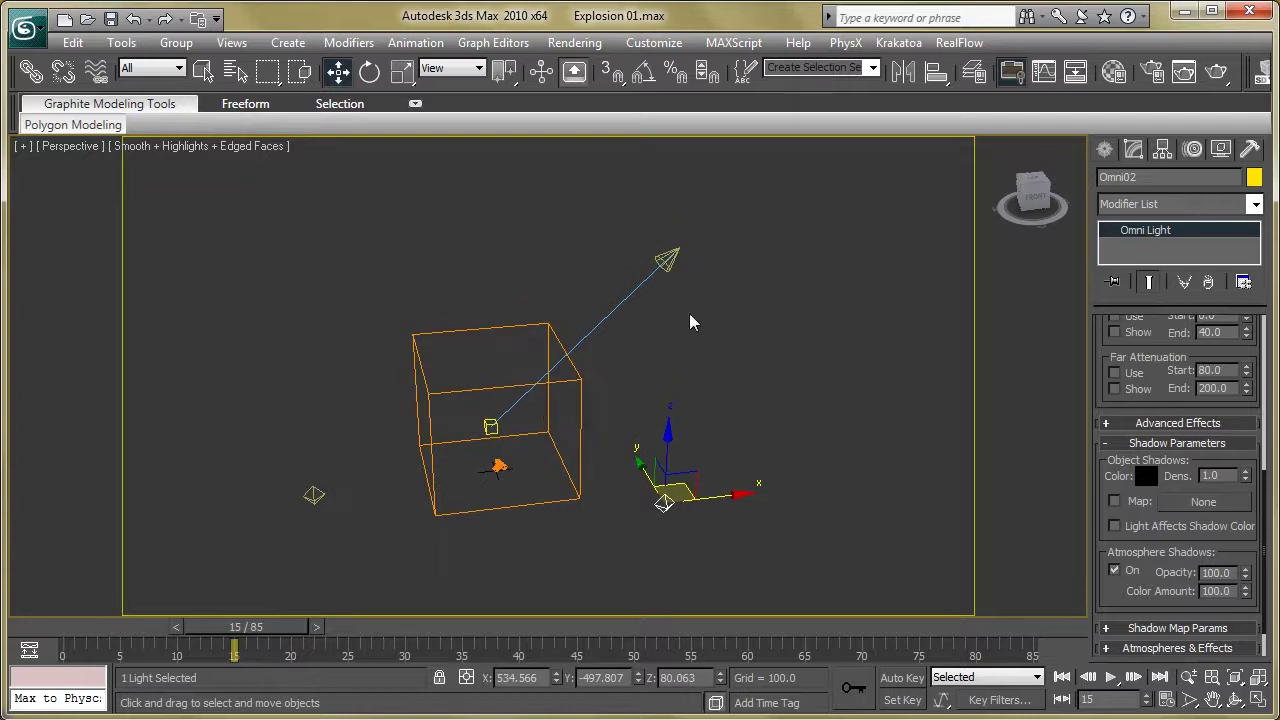
pyautogui.moveTo(704, 300); pyautogui.dragTo(671, 246)
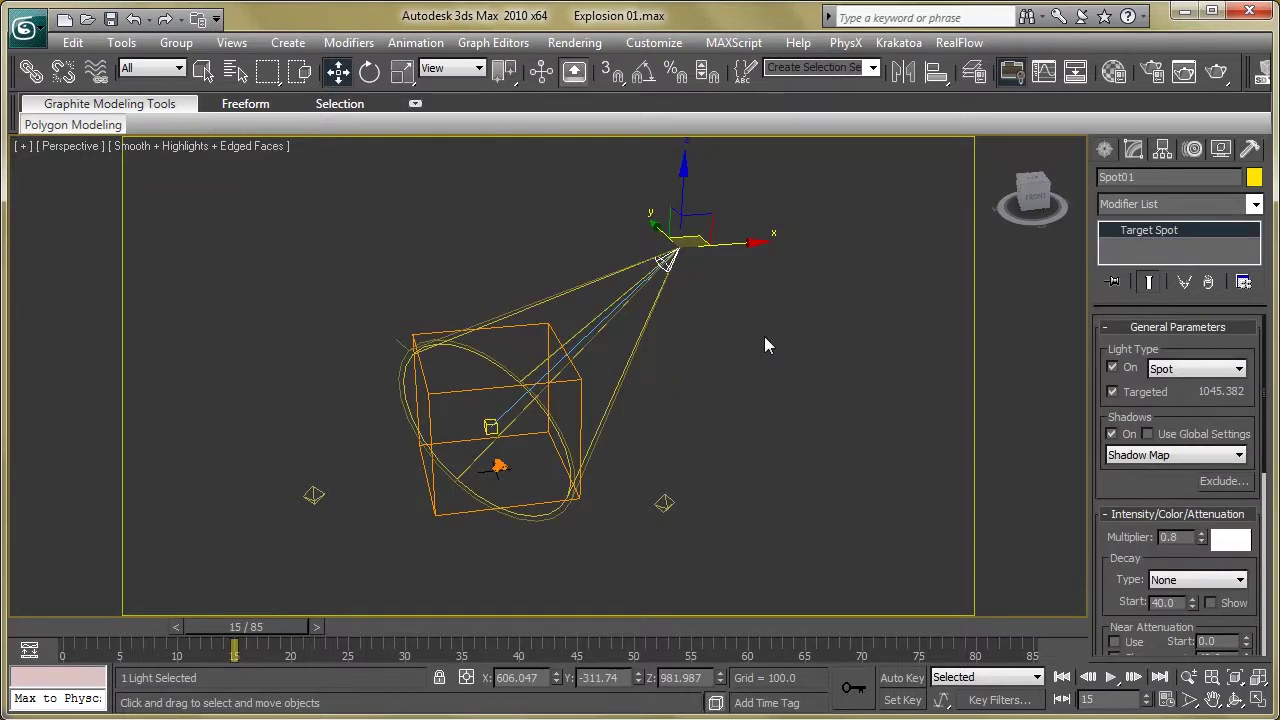
pyautogui.moveTo(607, 360); pyautogui.dragTo(593, 377, button='middle')
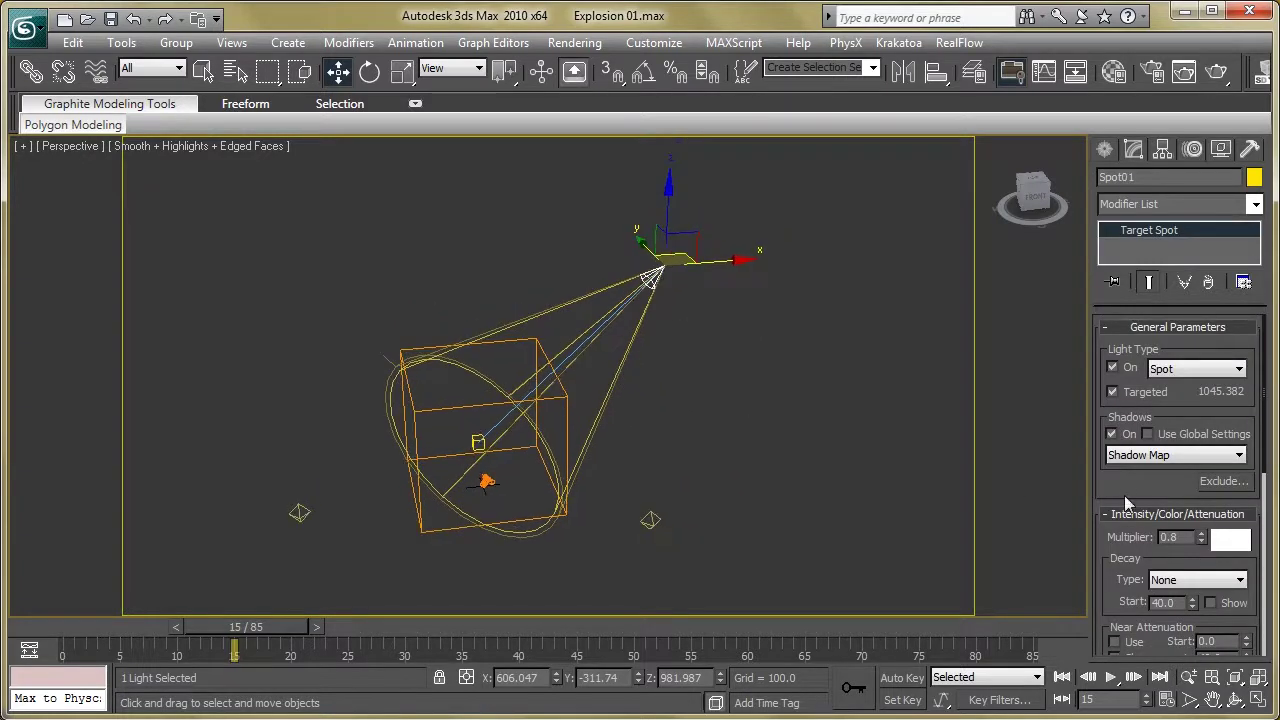
pyautogui.scroll(-2, 1117, 418)
pyautogui.scroll(-4, 1120, 508)
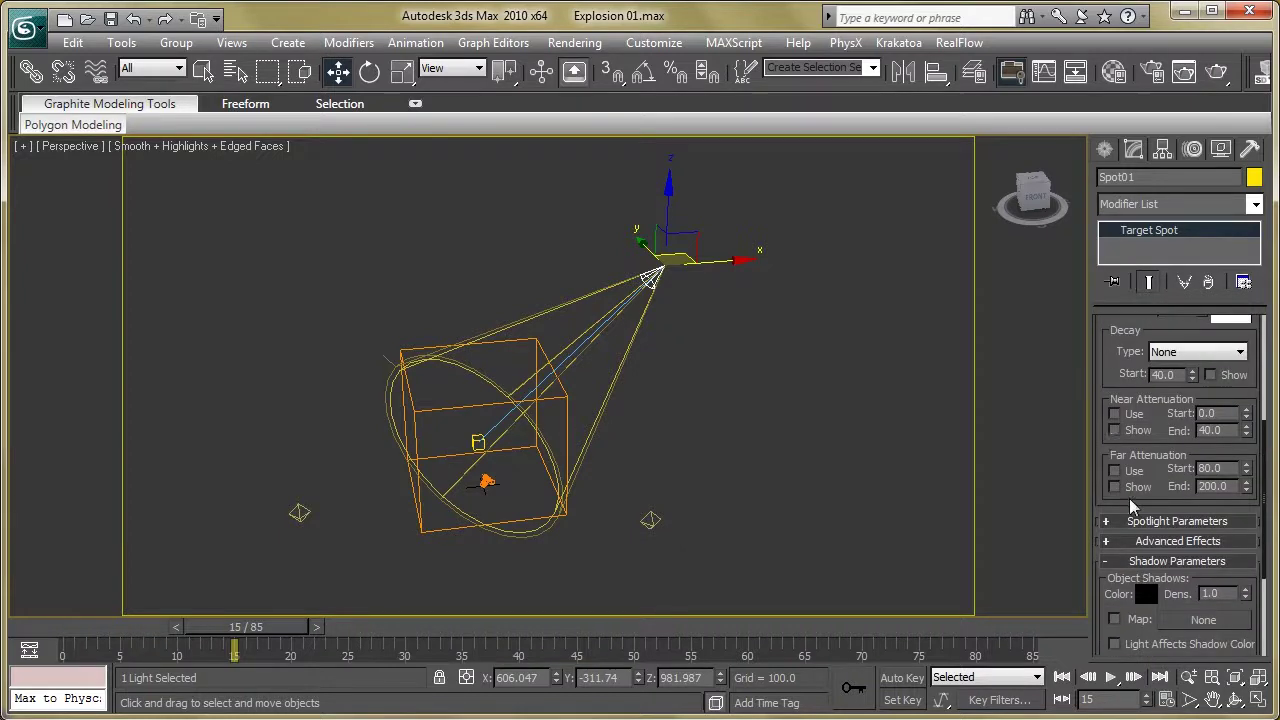
pyautogui.scroll(4, 1130, 507)
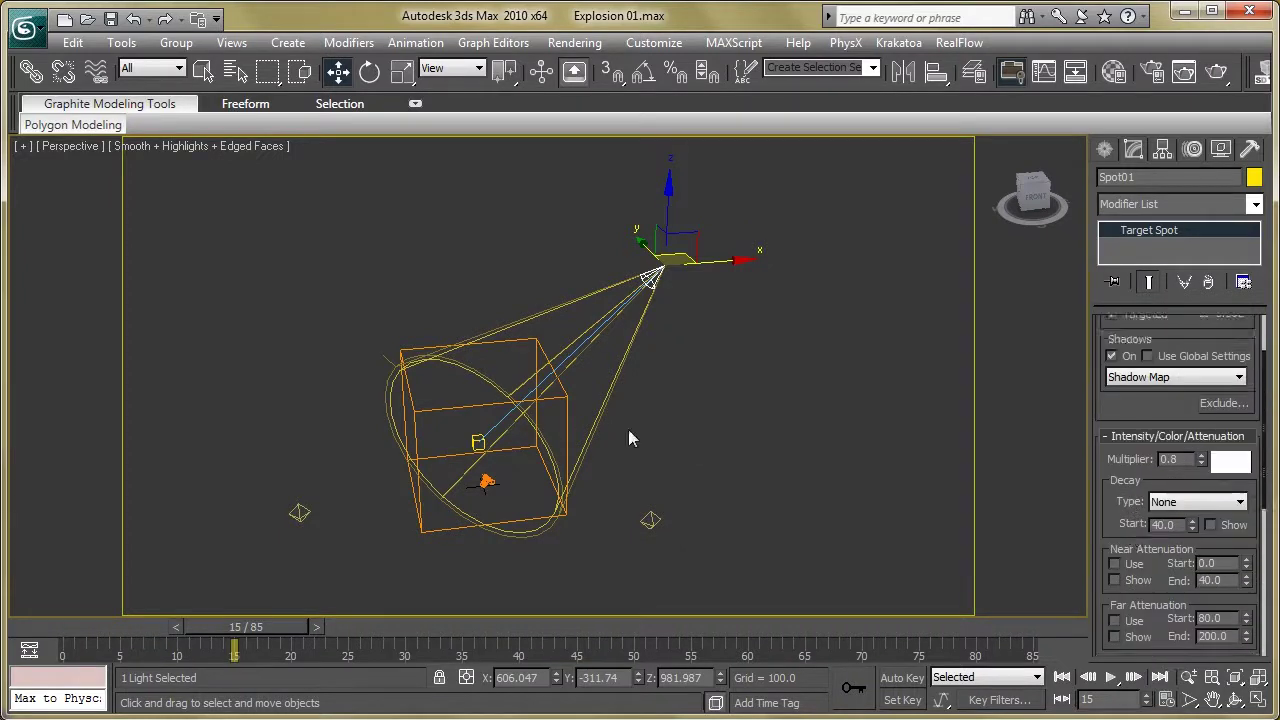
pyautogui.moveTo(433, 363); pyautogui.dragTo(462, 357, button='middle')
pyautogui.moveTo(521, 474); pyautogui.dragTo(522, 465, button='middle')
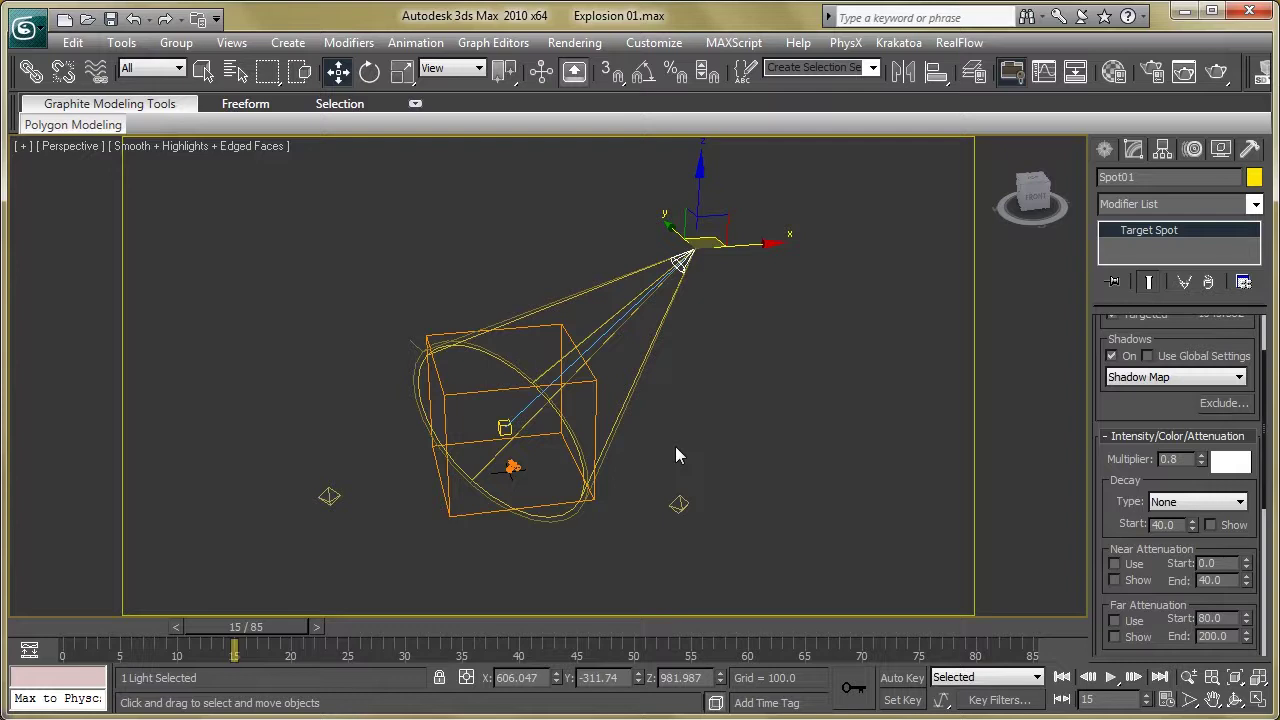
pyautogui.click(349, 535)
pyautogui.moveTo(304, 536)
pyautogui.mouseDown()
pyautogui.moveTo(337, 504)
pyautogui.moveTo(349, 512)
pyautogui.mouseUp()
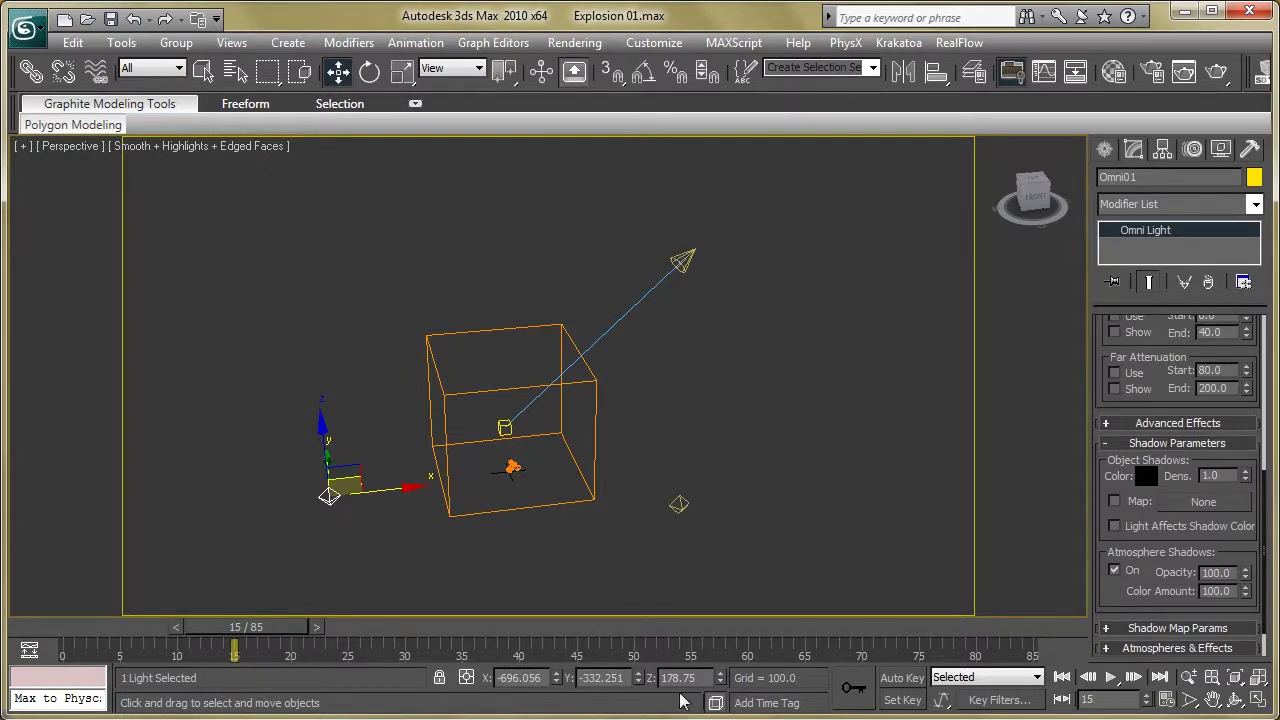
pyautogui.moveTo(680, 523); pyautogui.dragTo(725, 478)
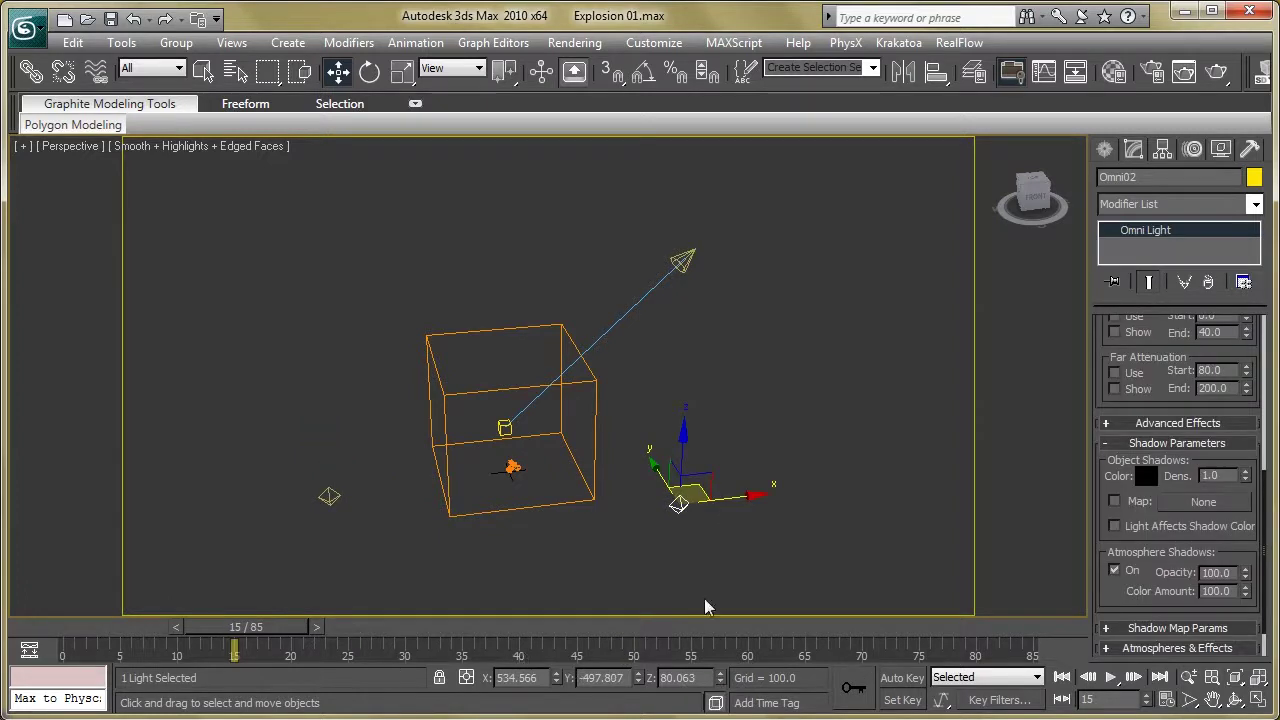
pyautogui.click(678, 262)
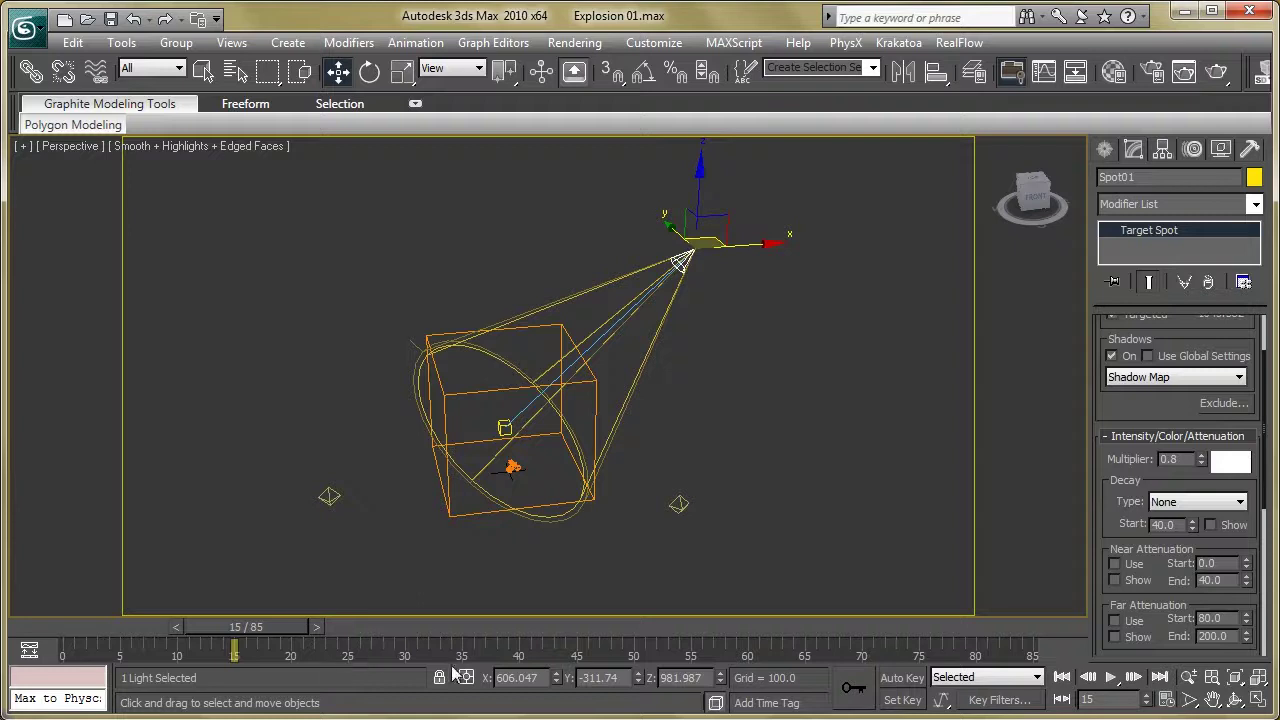
pyautogui.click(747, 571)
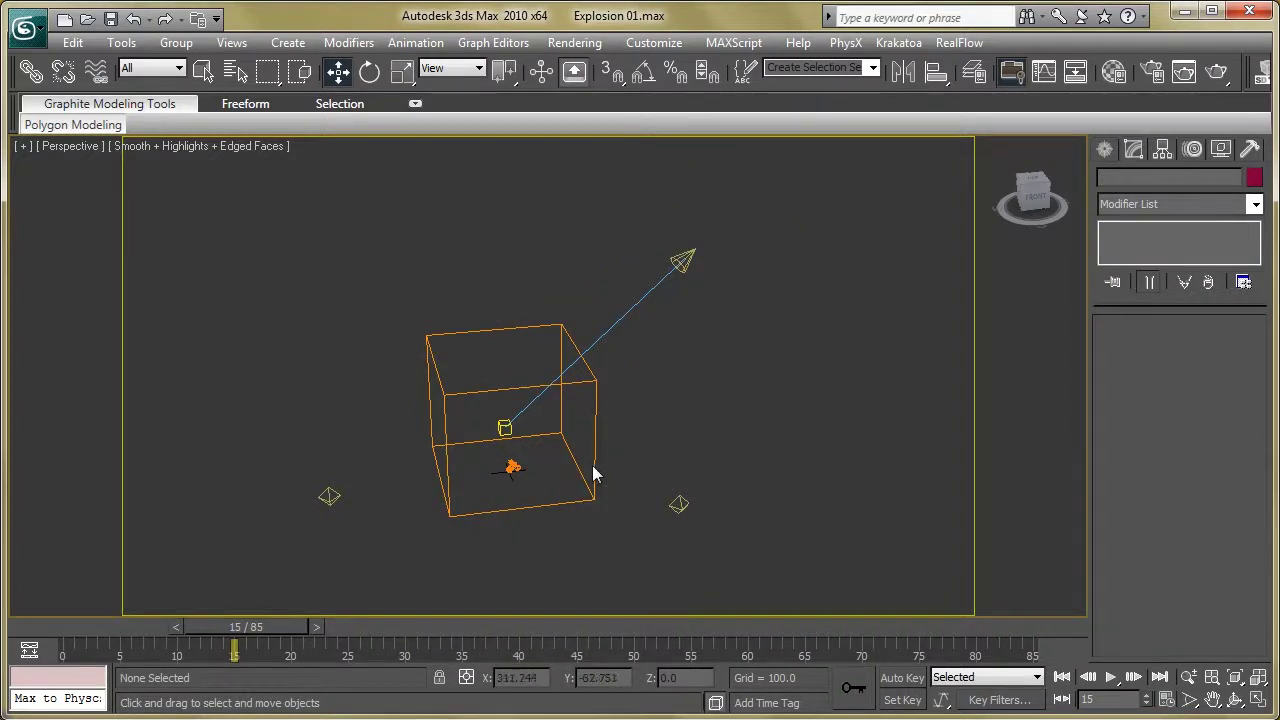
# Select the FumeFX grid and show its Illum lights list of Spot01, Omni01 and Omni02.
pyautogui.moveTo(629, 440); pyautogui.dragTo(582, 483)
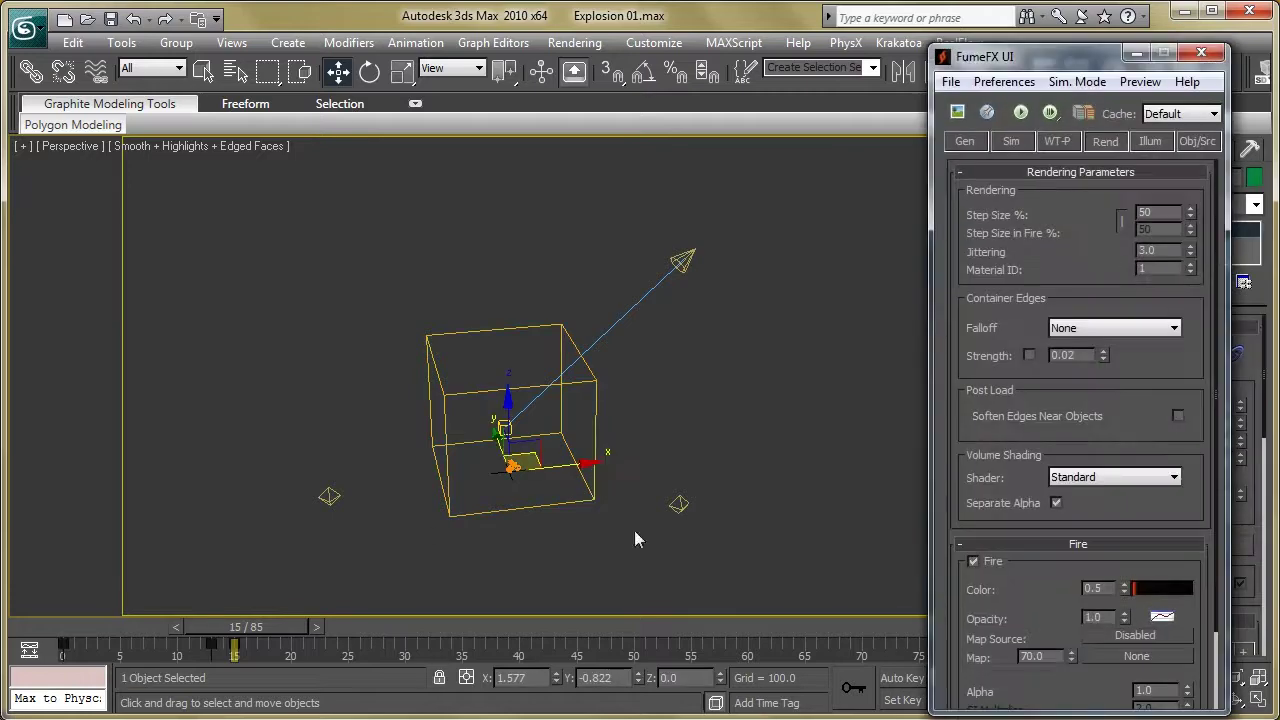
pyautogui.click(1150, 142)
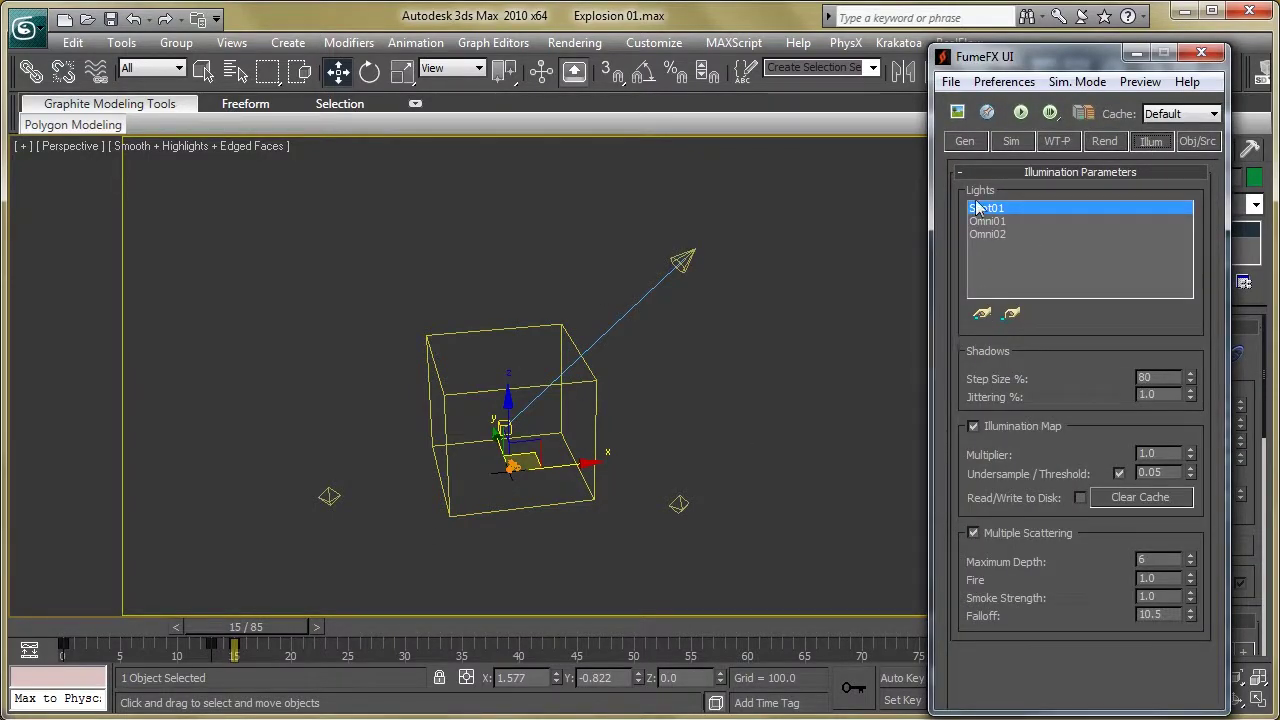
pyautogui.click(981, 316)
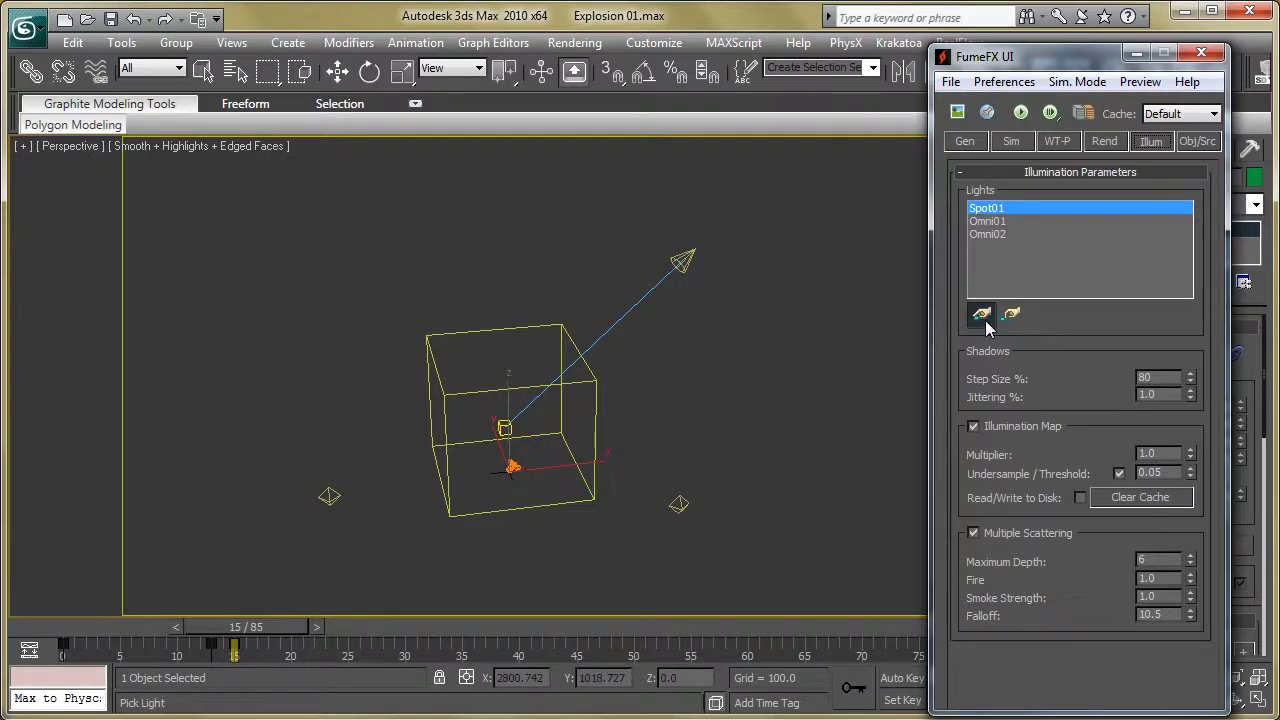
pyautogui.rightClick(850, 352)
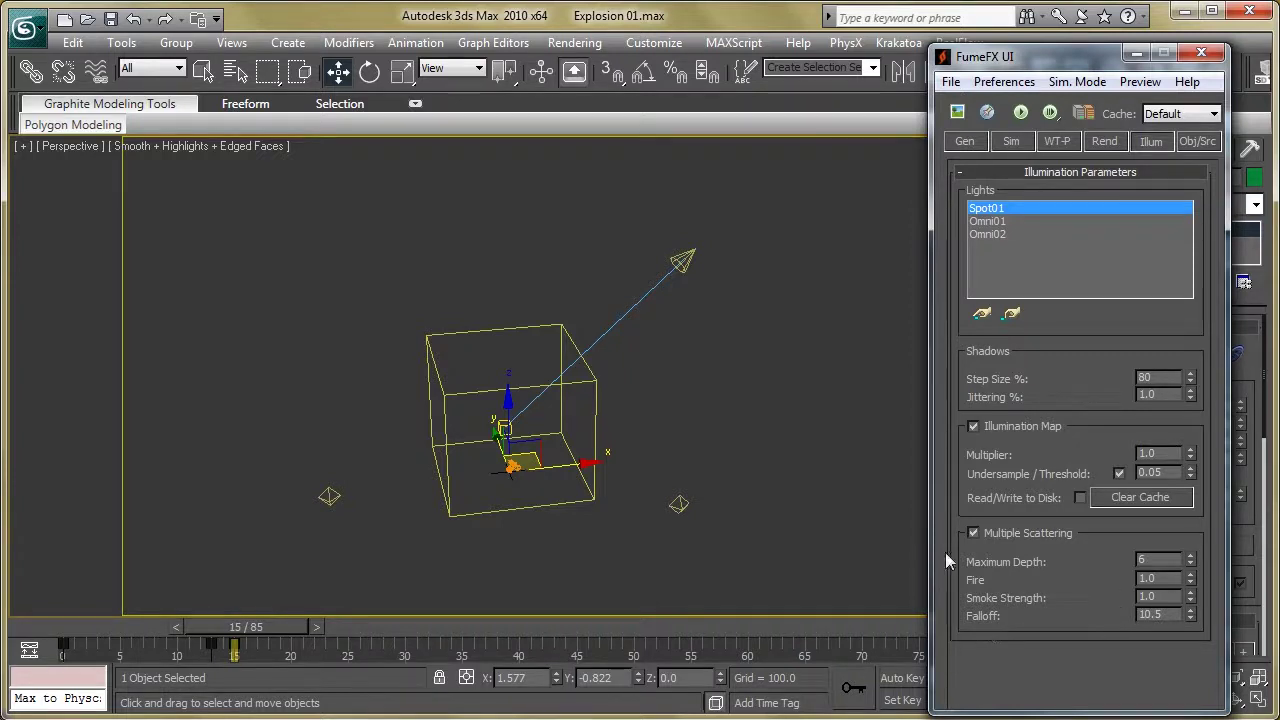
# Pan, orbit and zoom to a front view of the FumeFX box and lights.
pyautogui.moveTo(571, 363); pyautogui.dragTo(584, 385, button='middle')
pyautogui.keyDown('alt'); pyautogui.moveTo(556, 482); pyautogui.dragTo(576, 437, button='middle'); pyautogui.keyUp('alt')
pyautogui.scroll(4, 531, 420)
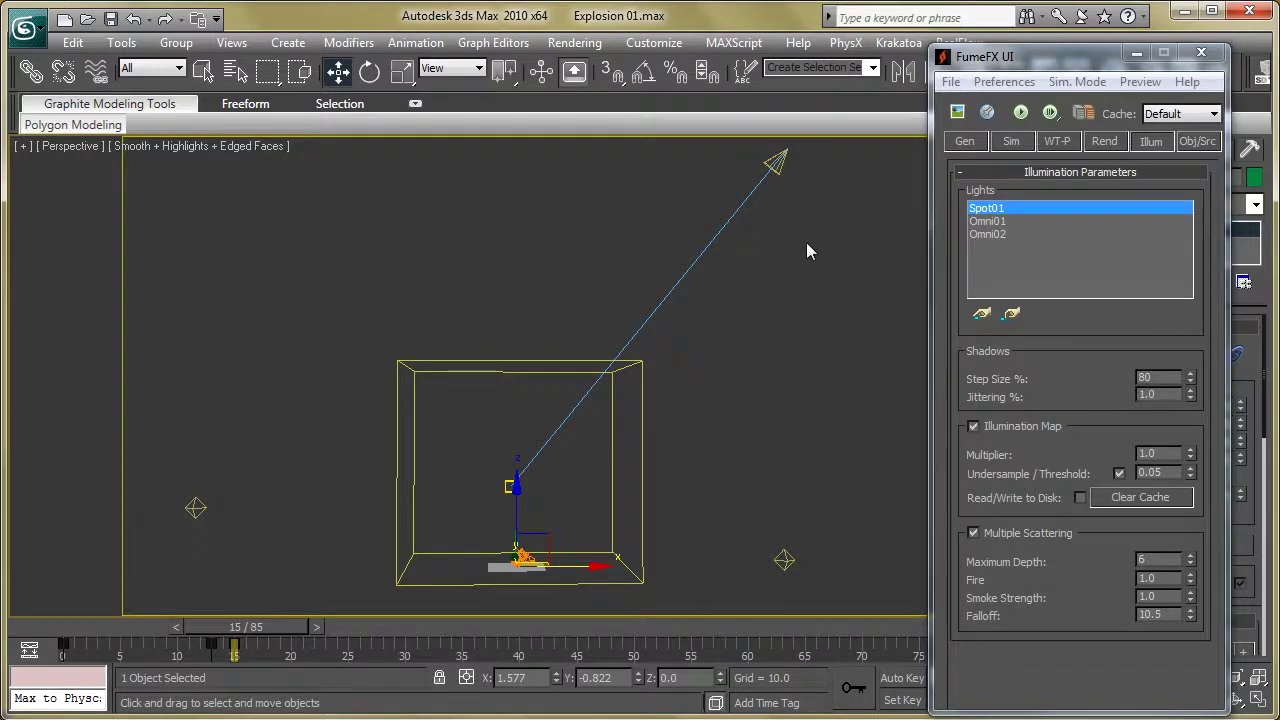
# Switch the viewport to Camera01 and bring up the Render Setup window.
pyautogui.press('c')
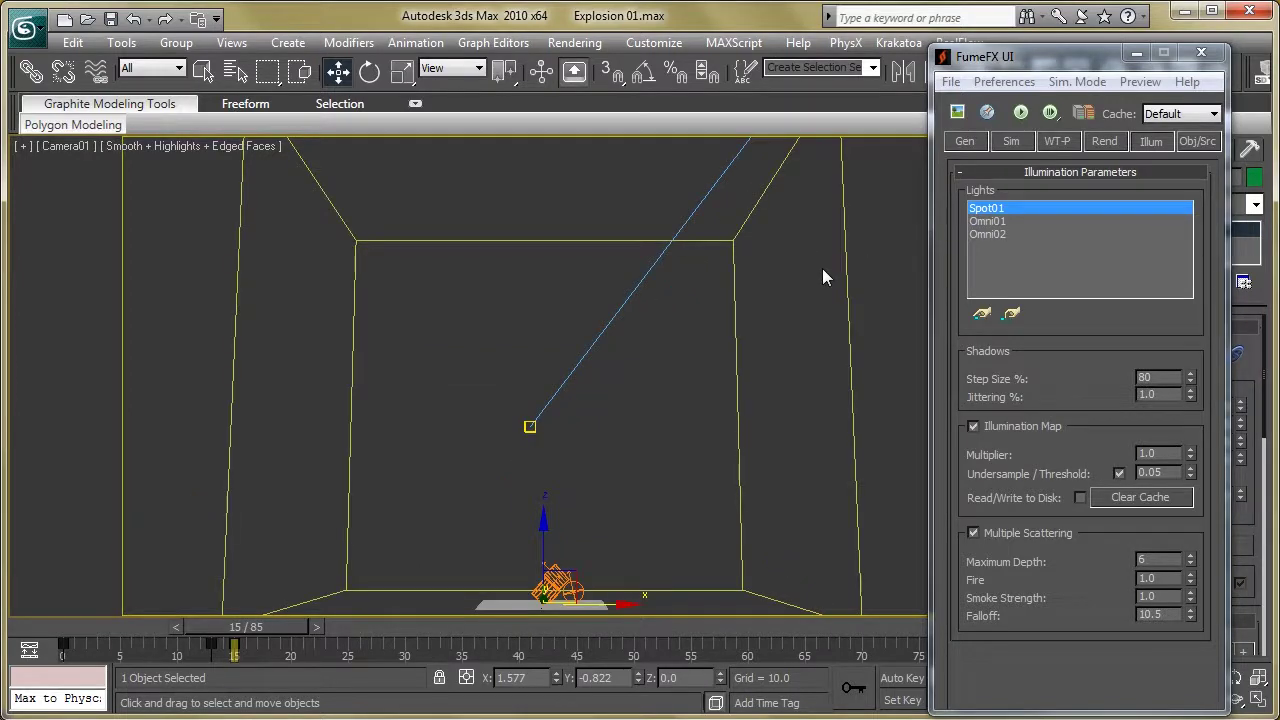
pyautogui.press('F10')
pyautogui.moveTo(805, 50); pyautogui.dragTo(652, 42)
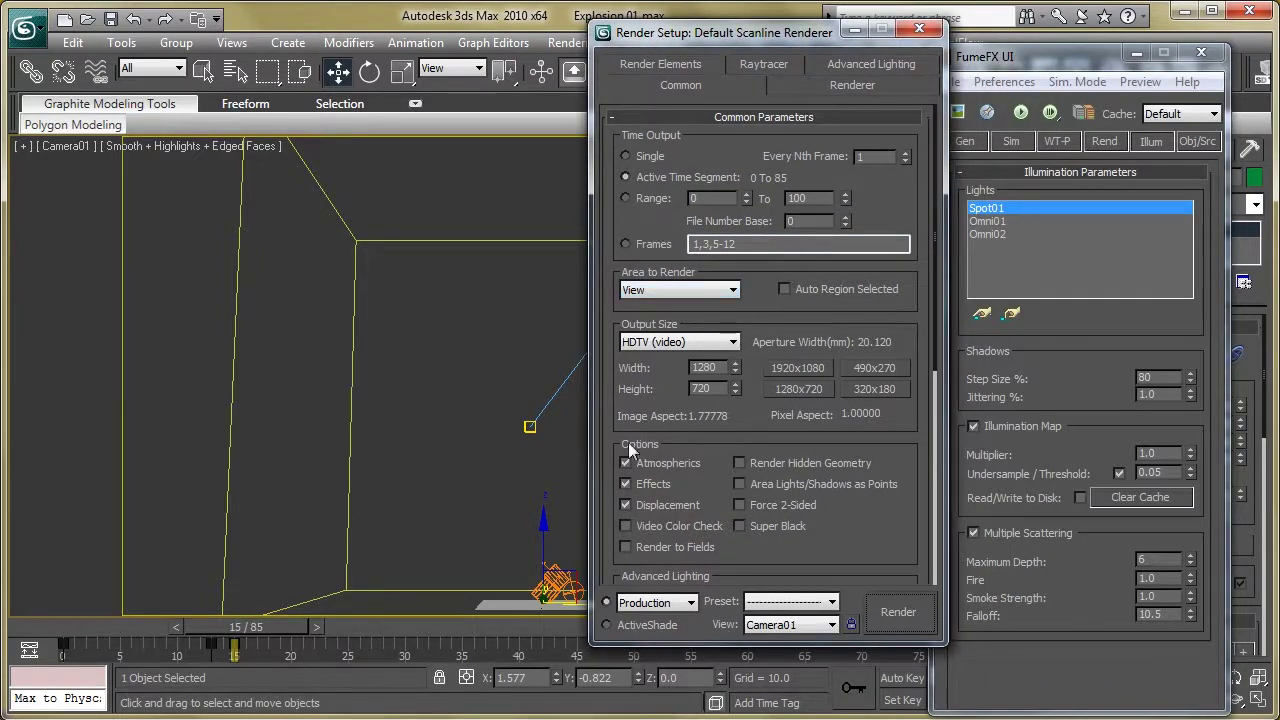
pyautogui.scroll(-5, 680, 440)
pyautogui.scroll(-3, 719, 434)
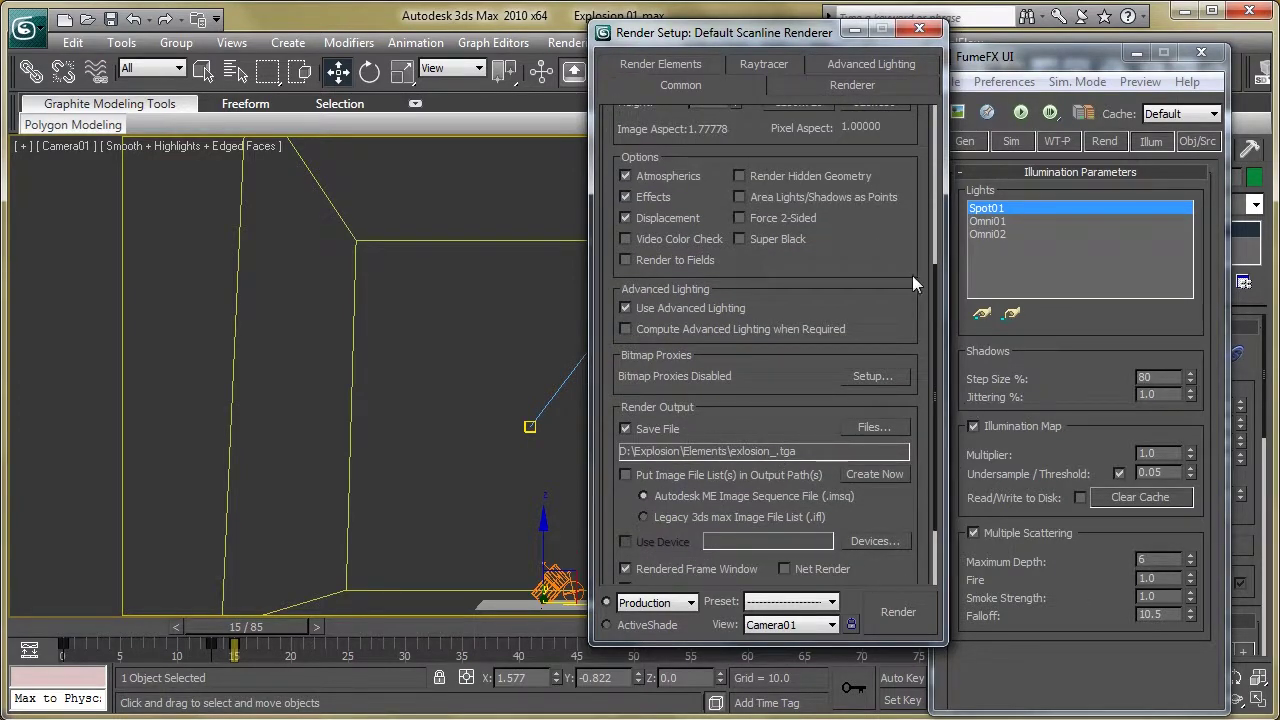
pyautogui.scroll(6, 912, 275)
# Review the Render Elements list, picking FumeFX Fire and FumeFX Smoke without adding them.
pyautogui.click(664, 64)
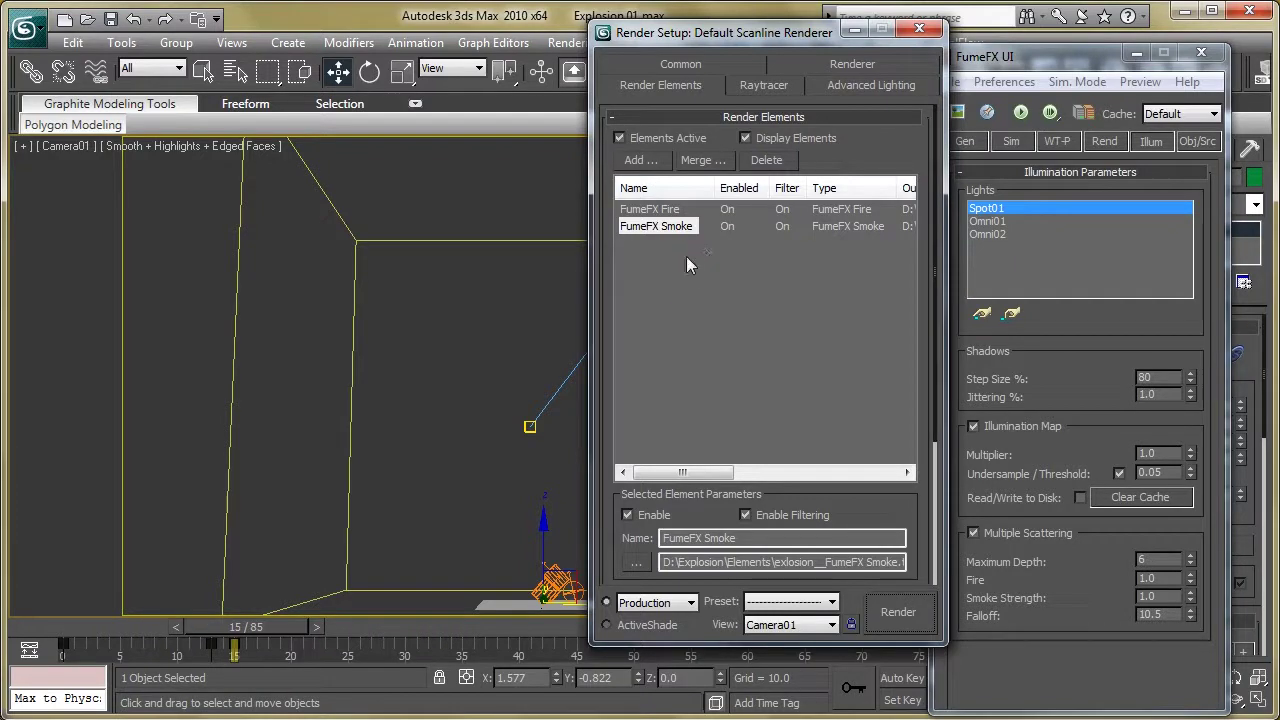
pyautogui.click(641, 160)
pyautogui.moveTo(891, 228); pyautogui.dragTo(889, 254)
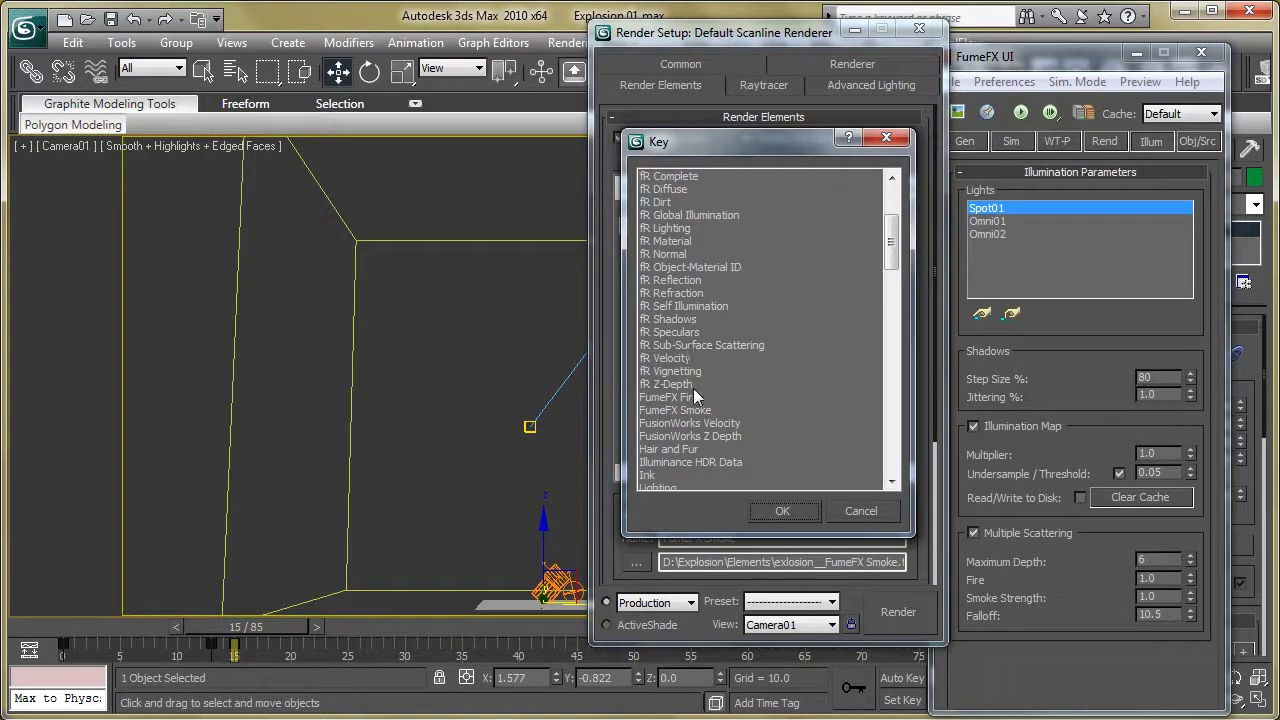
pyautogui.moveTo(701, 397); pyautogui.dragTo(710, 410)
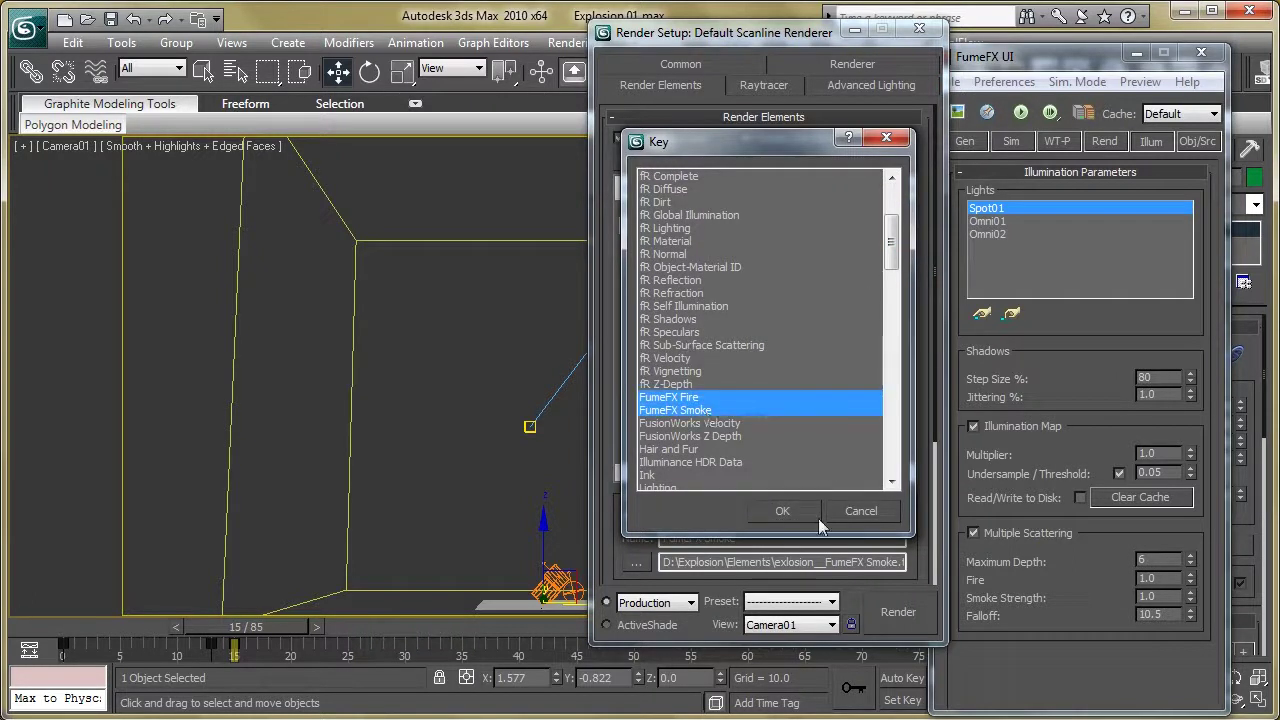
pyautogui.click(843, 514)
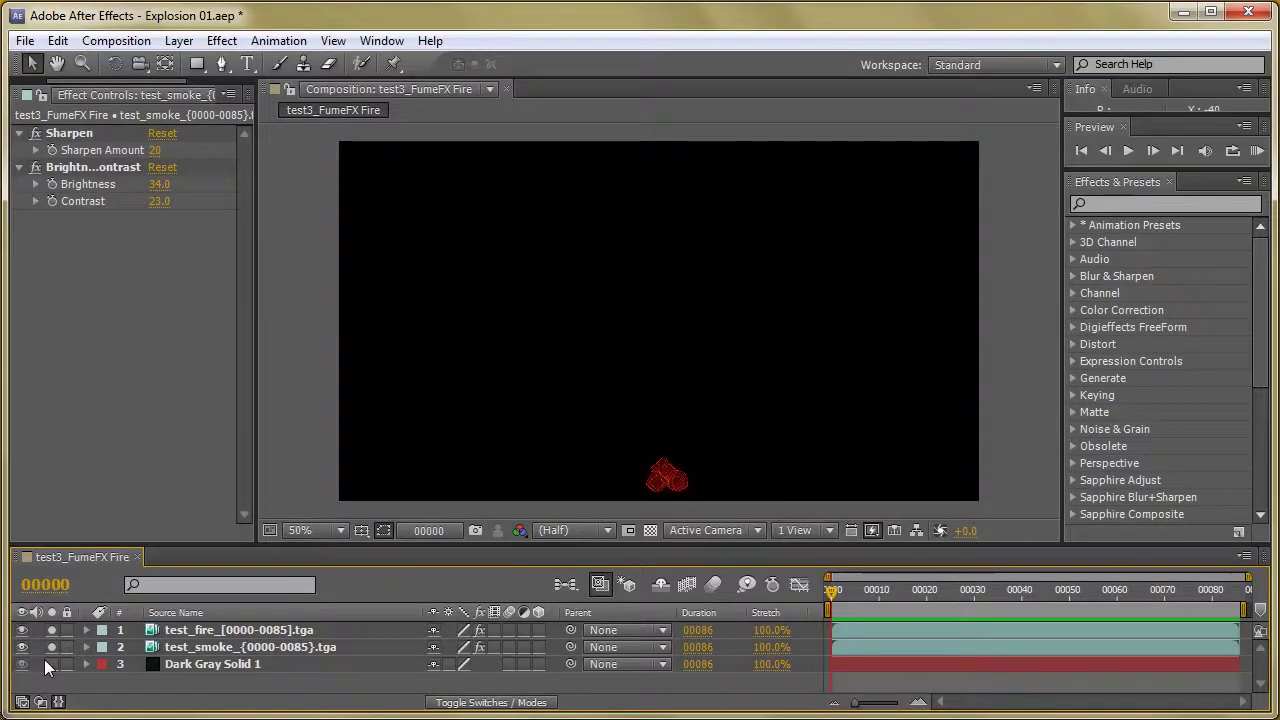
# Enable Dark Gray Solid 1, then review the test_fire (Color Balance, Sharpen, S_Glow) and test_smoke effects.
pyautogui.click(51, 664)
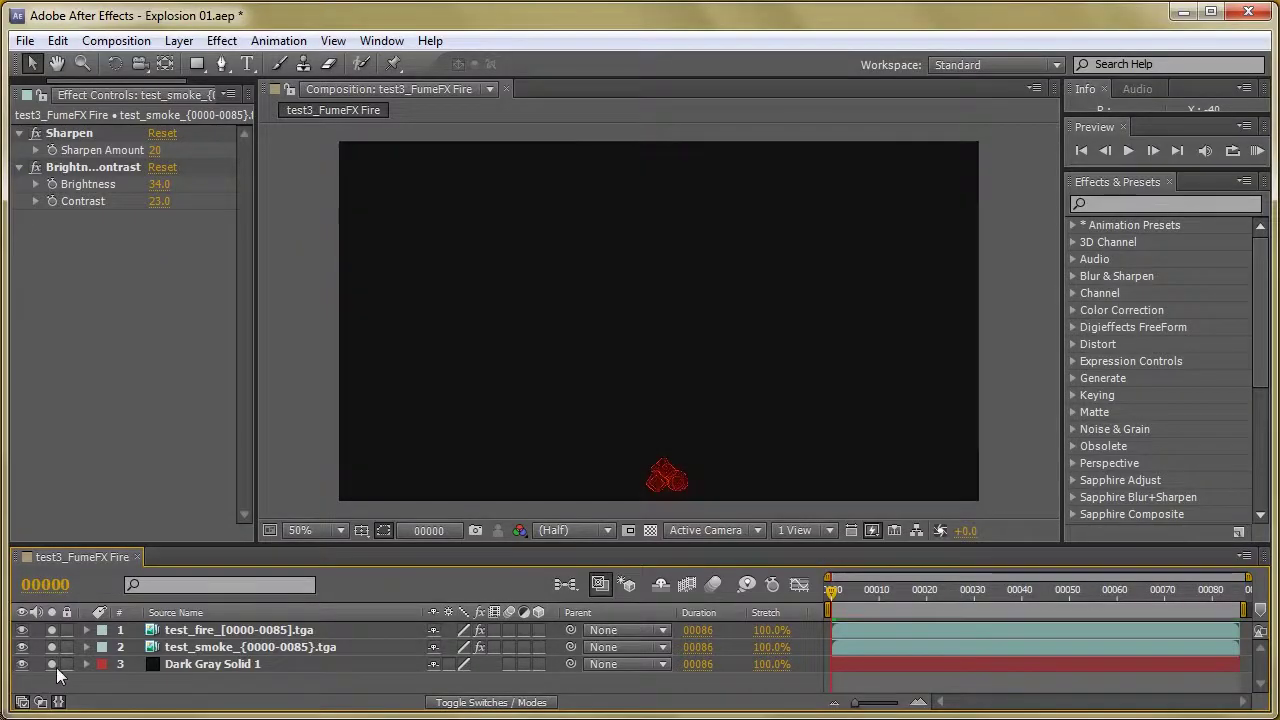
pyautogui.click(211, 633)
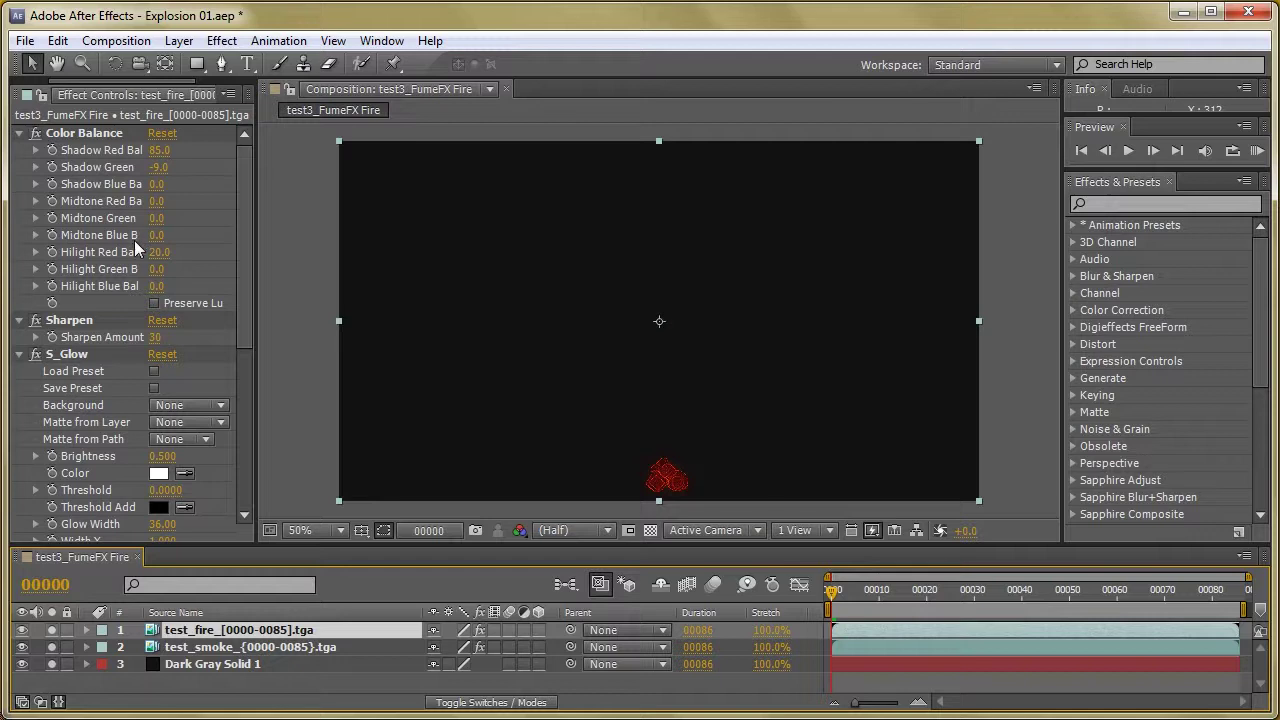
pyautogui.scroll(-2, 131, 337)
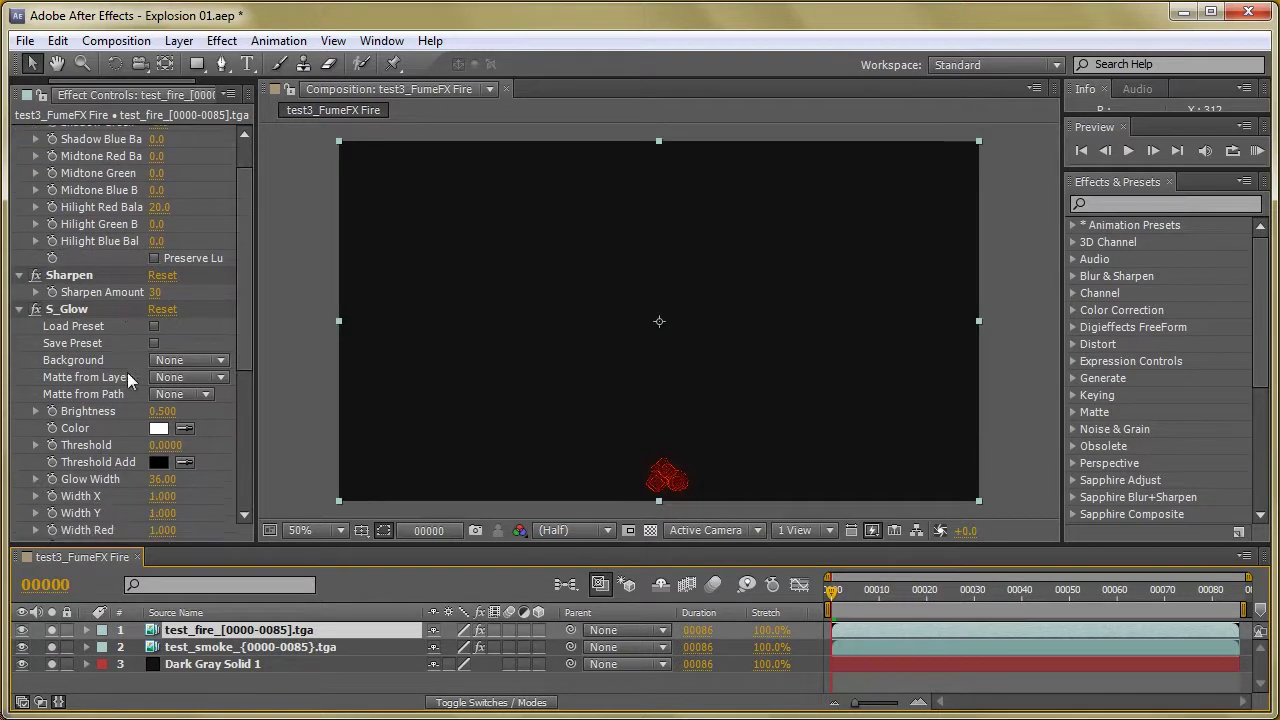
pyautogui.scroll(-2, 105, 455)
pyautogui.scroll(-3, 105, 455)
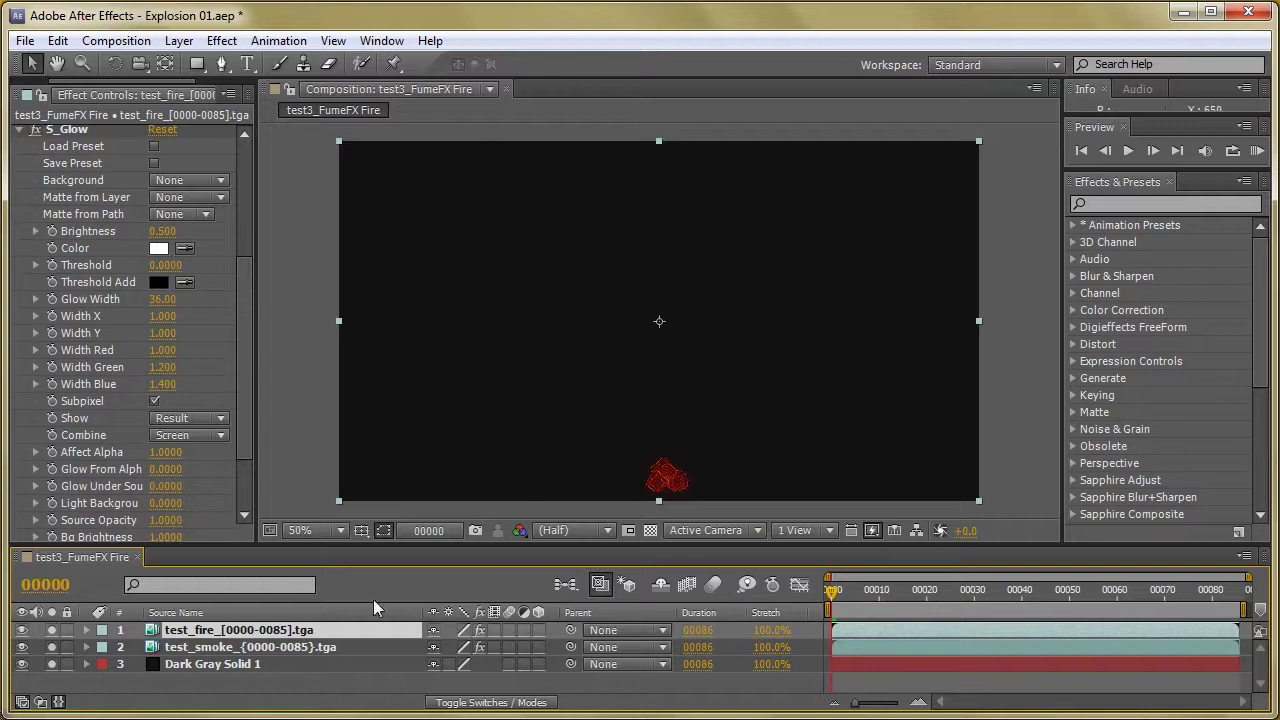
pyautogui.click(224, 649)
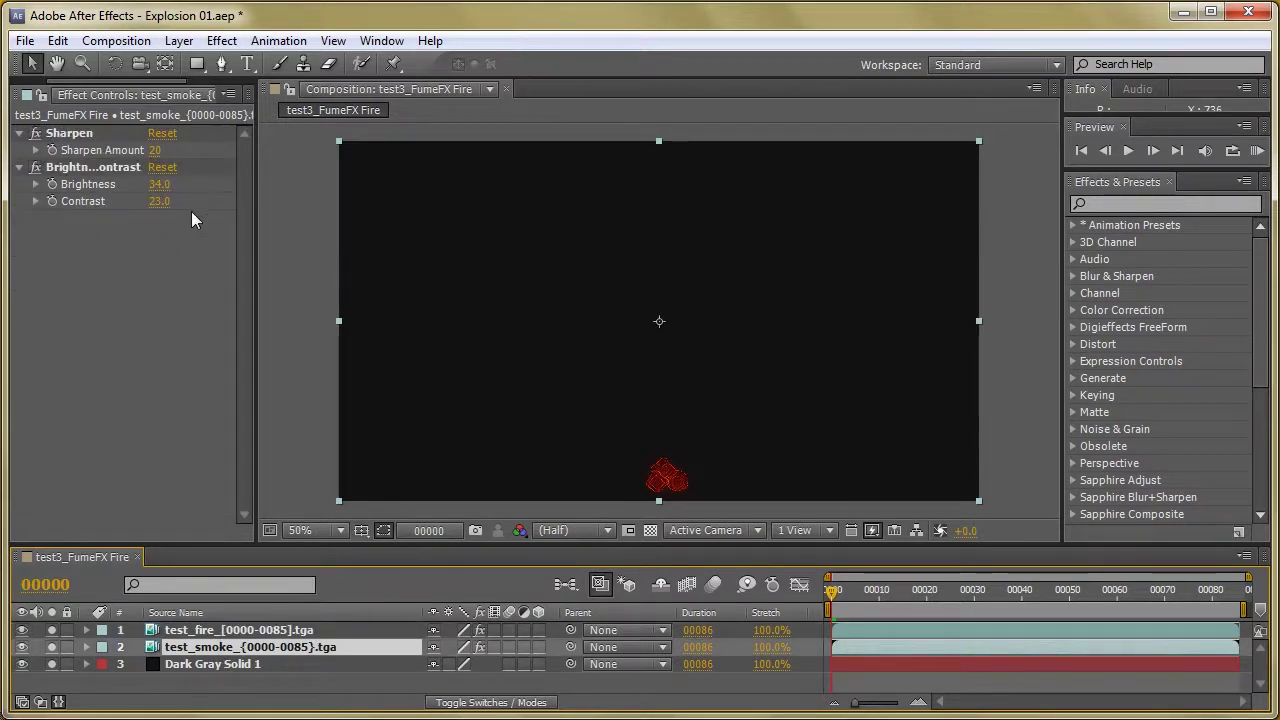